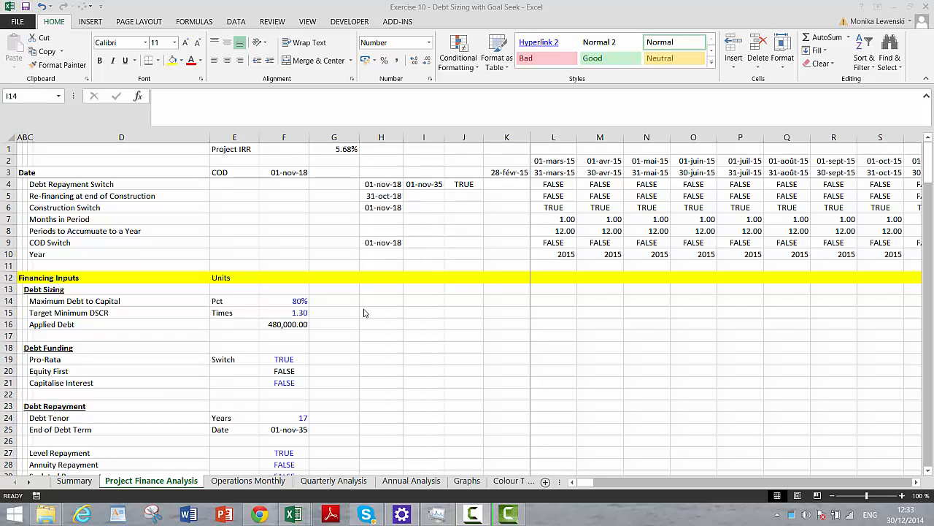
Look over the financing inputs, the Summary sheet's sources, uses and returns, and the Operations Monthly assumptions.
left_click(340, 344)
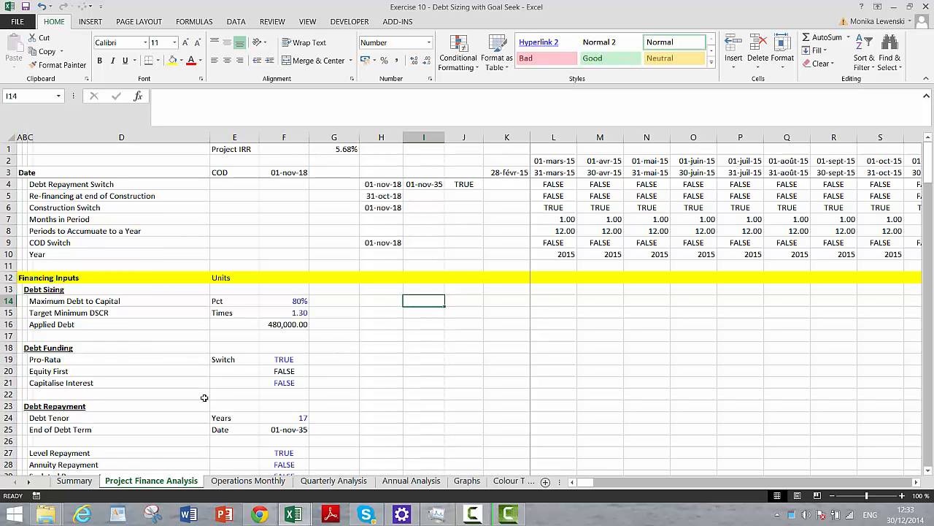
left_click(67, 482)
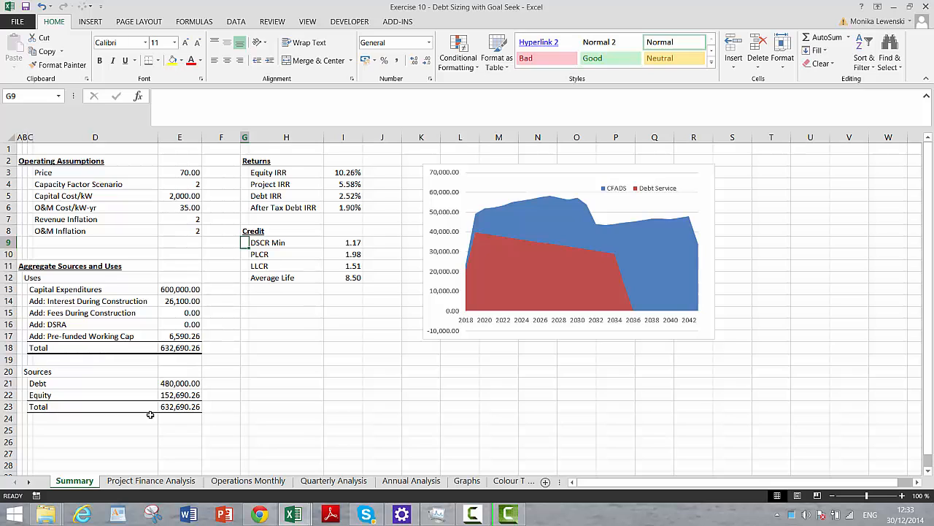
left_click(137, 482)
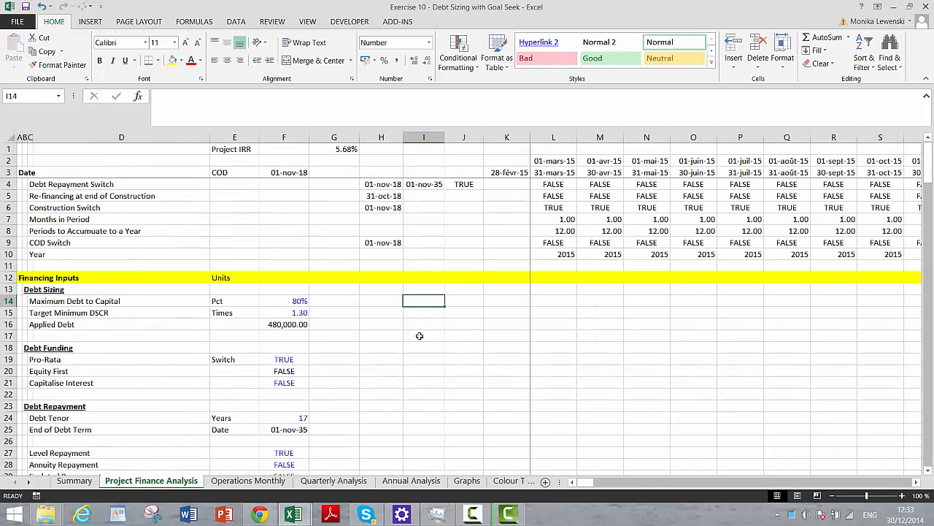
left_click(435, 343)
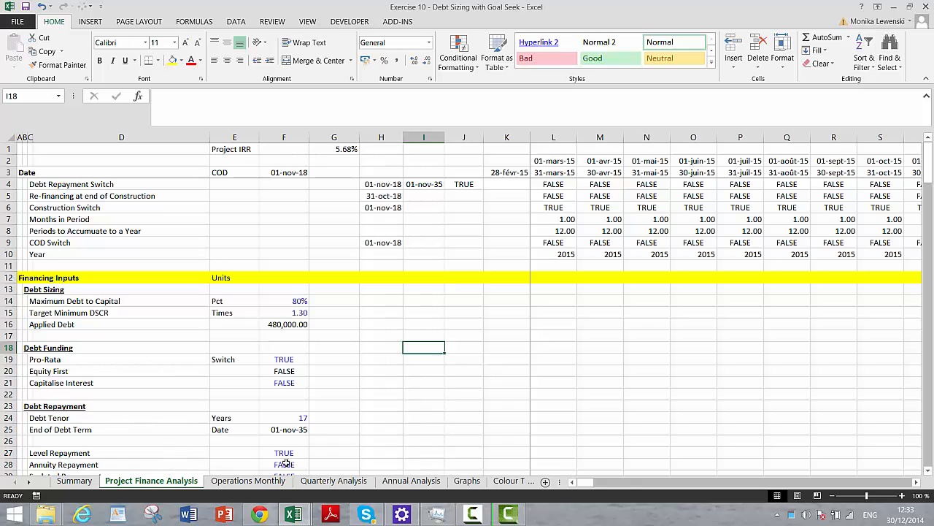
left_click(264, 485)
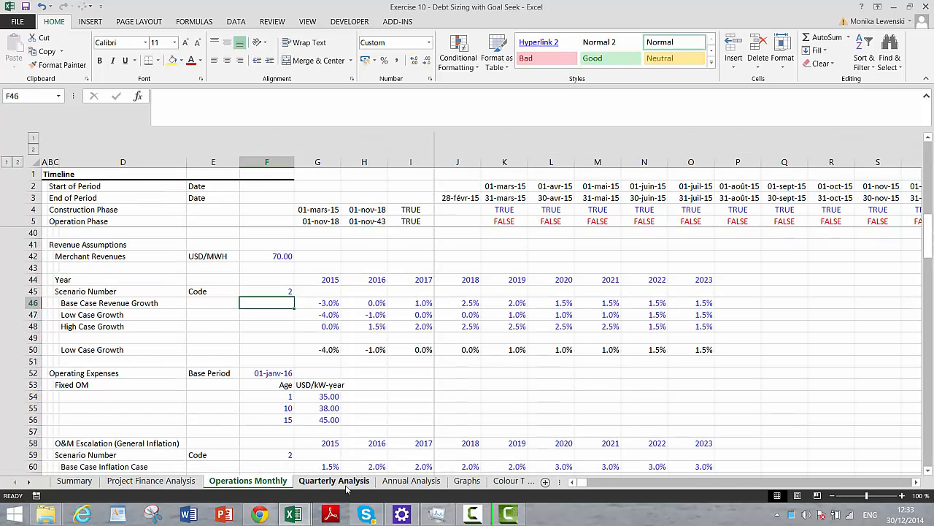
Try to calculate Applied Debt in F16 of the Project Finance Analysis sheet from maximum debt percentage and total uses with =F14*G59.
left_click(172, 483)
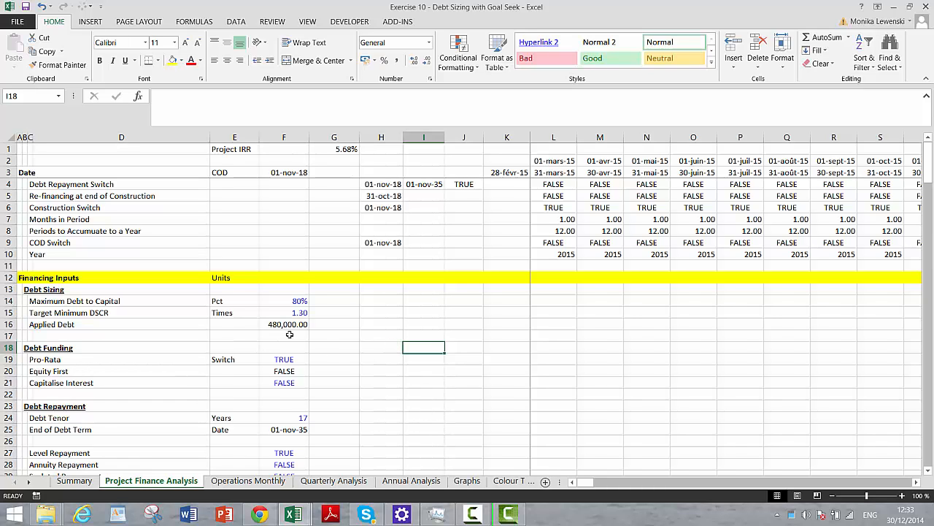
left_click(312, 338)
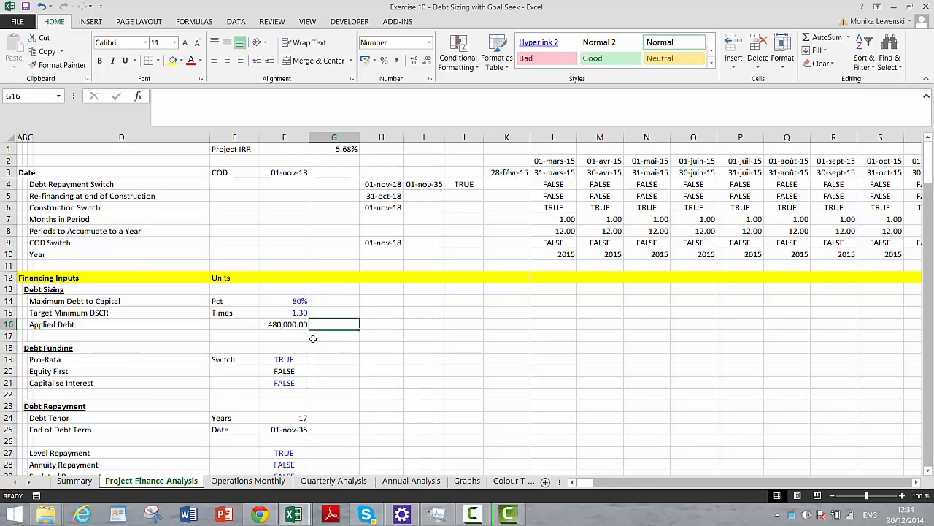
key("Up")
key("Left")
key("Left")
key("Right")
key("Left")
key("Left")
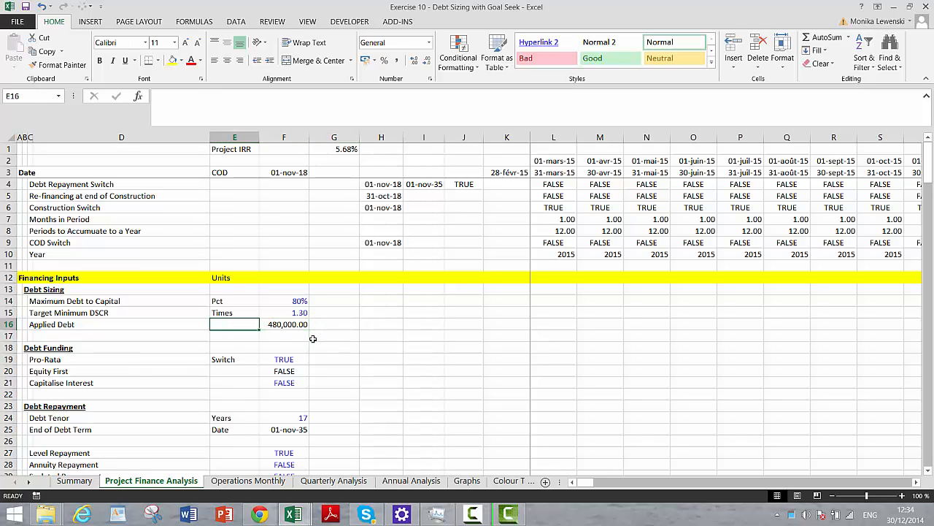
key("Right")
key("Right")
key("Right")
key("Left")
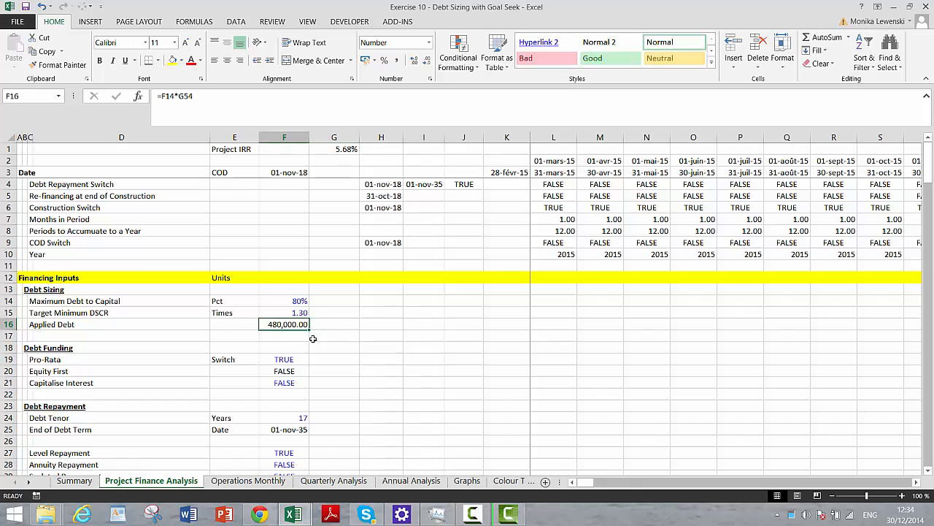
type("=")
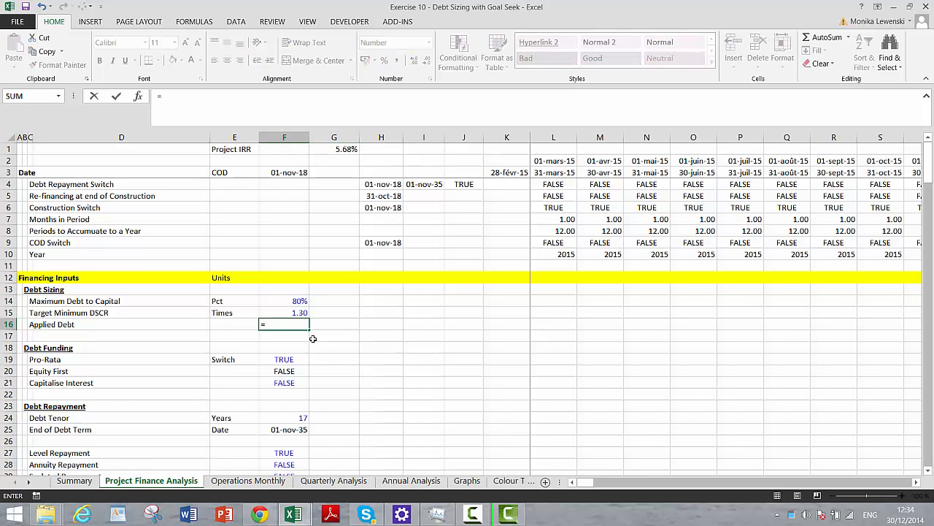
key("Up")
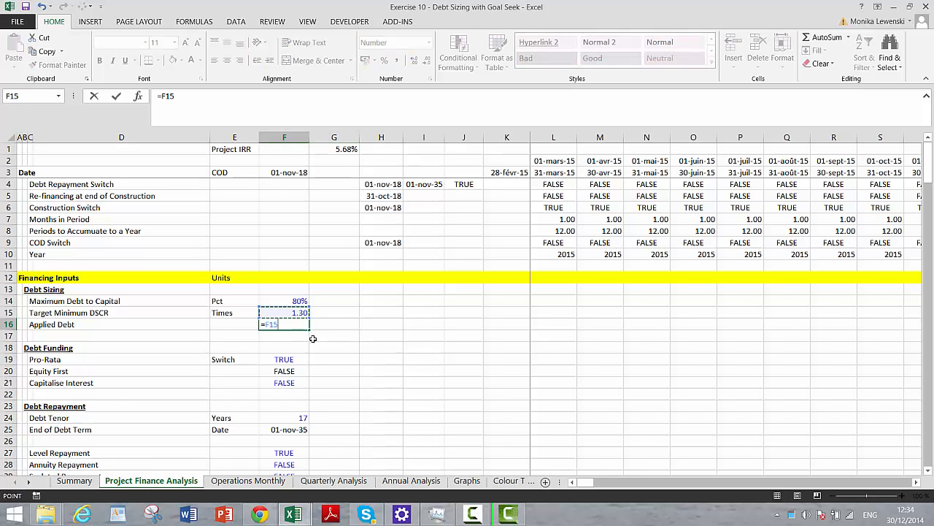
key("Up")
type("*")
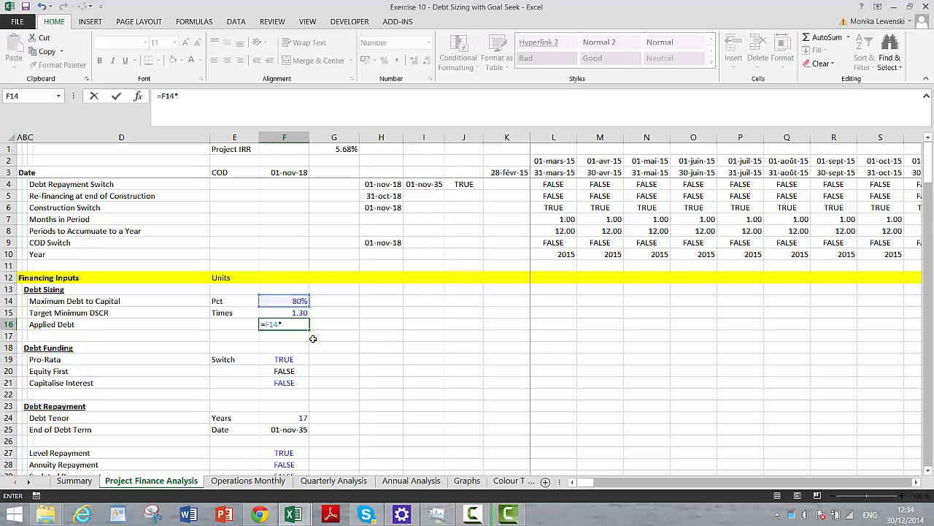
key("Down")
key("Down")
key("Down")
key("Down")
key("Down")
key("Down")
key("Down")
key("Down")
key("Down")
key("Down")
key("Down")
key("Down")
key("Down")
key("Down")
key("Down")
key("Down")
key("Down")
key("Down")
key("Down")
key("Down")
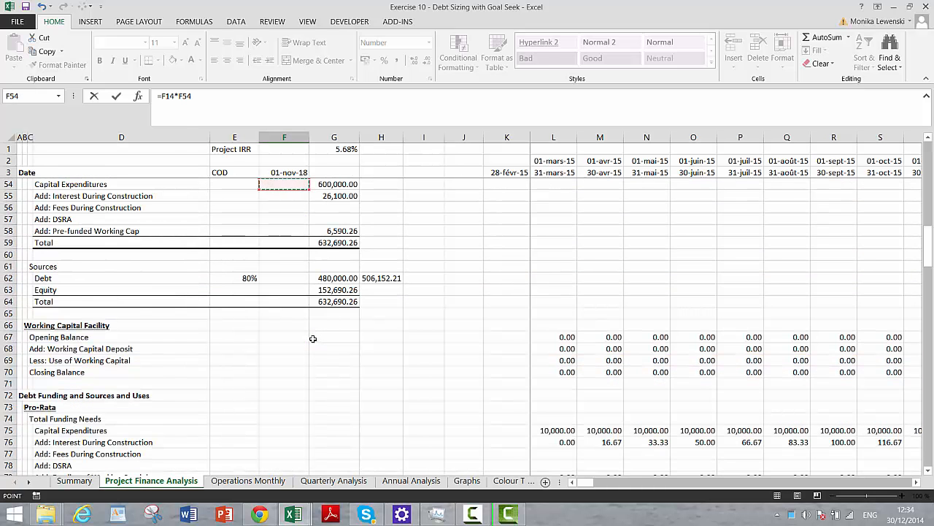
key("Left")
key("Left")
key("Down")
key("Down")
key("Down")
key("Down")
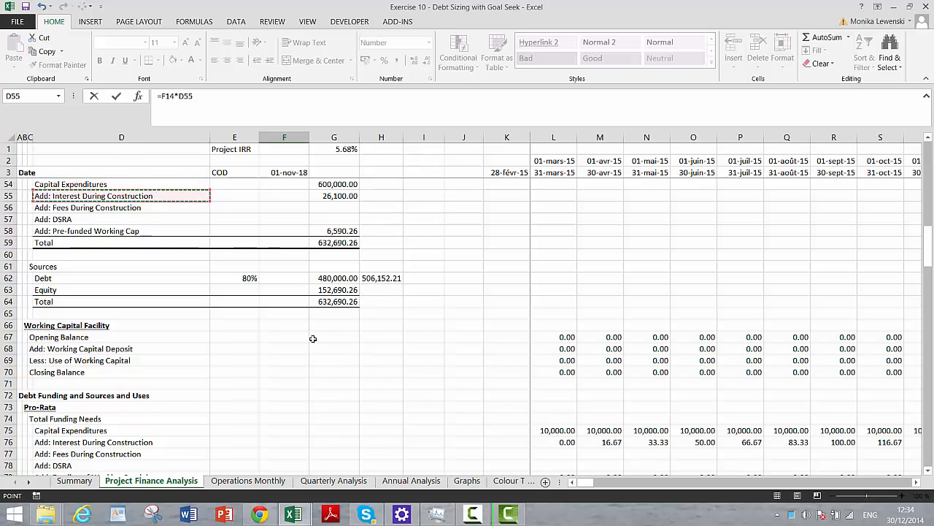
key("Down")
key("Right")
key("Right")
key("Right")
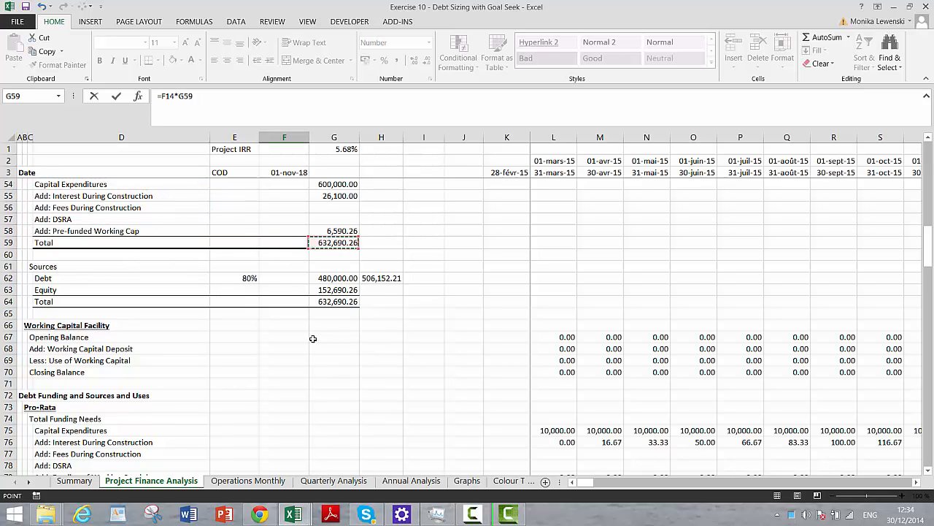
key("Return")
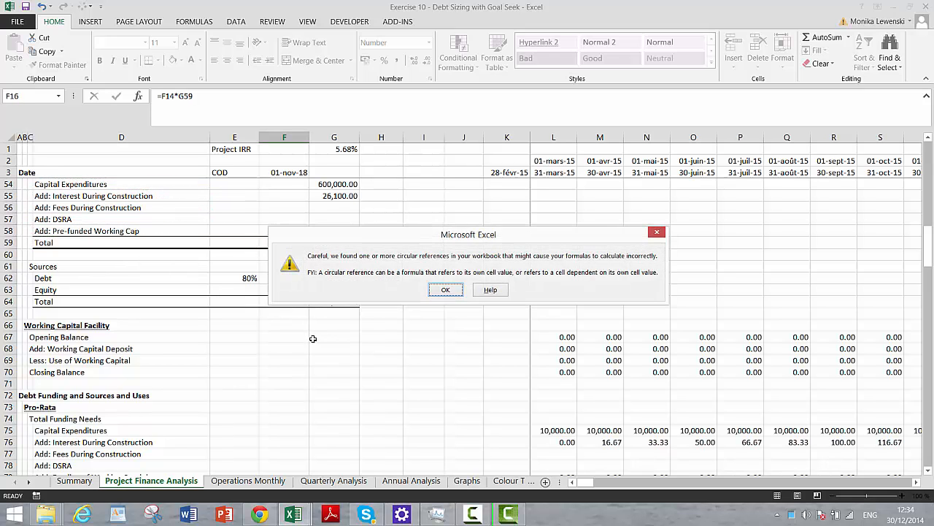
key("Return")
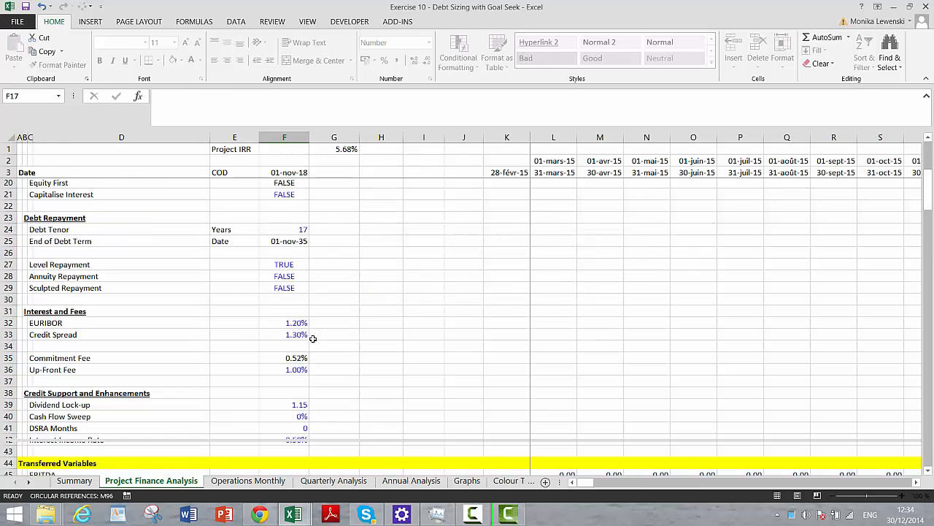
Examine the circular reference arrows running from Applied Debt through the aggregate sources and uses to the construction debt schedule.
key("Down")
key("Down")
key("Down")
key("Down")
key("Down")
key("Down")
key("Down")
key("Down")
key("Down")
key("Down")
key("Down")
key("Down")
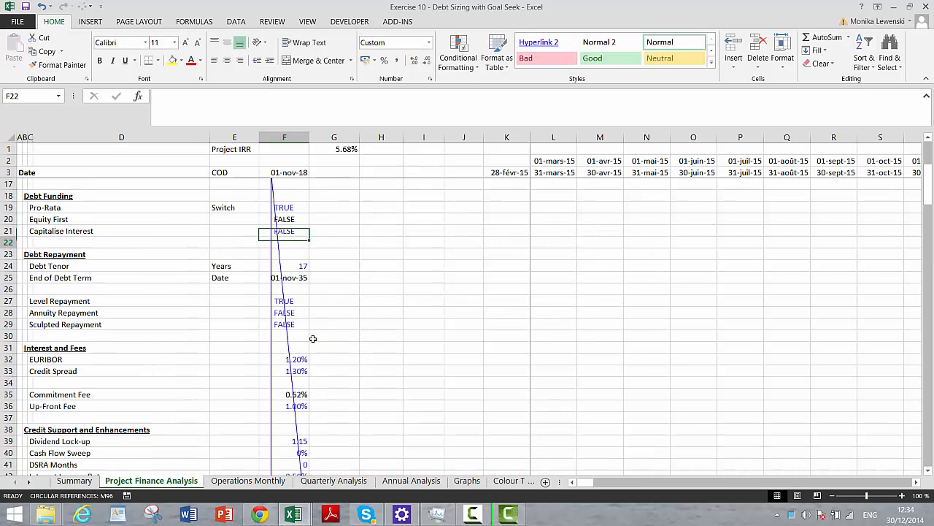
key("Down")
key("Down")
key("Down")
key("Down")
key("Down")
key("Down")
key("Down")
key("Down")
key("Down")
key("Down")
key("Down")
key("Down")
key("Down")
key("Down")
key("Down")
key("Down")
key("Down")
key("Down")
key("Down")
key("Down")
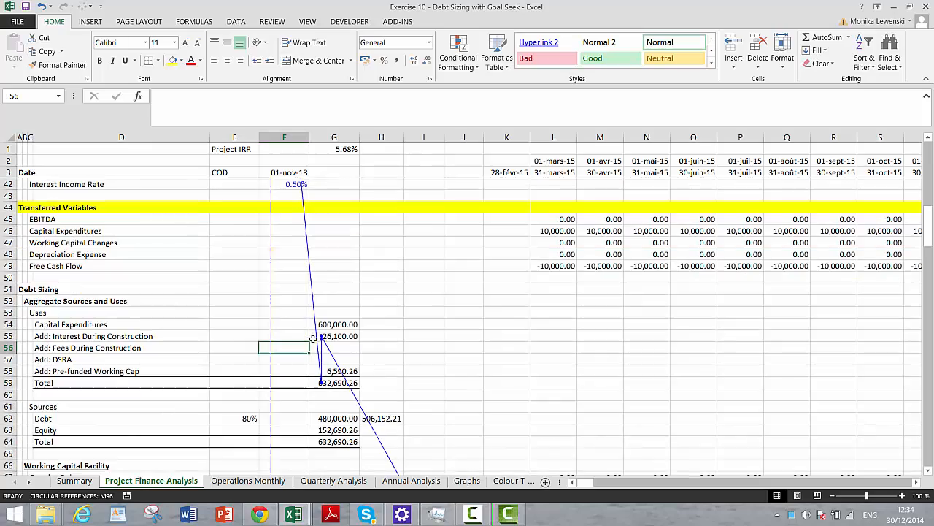
key("Down")
key("Down")
key("Down")
key("Down")
key("Down")
key("Down")
key("Down")
key("Down")
key("Down")
key("Down")
key("Down")
key("Down")
key("Down")
key("Down")
key("Down")
key("Down")
key("Down")
key("Down")
key("Down")
key("Down")
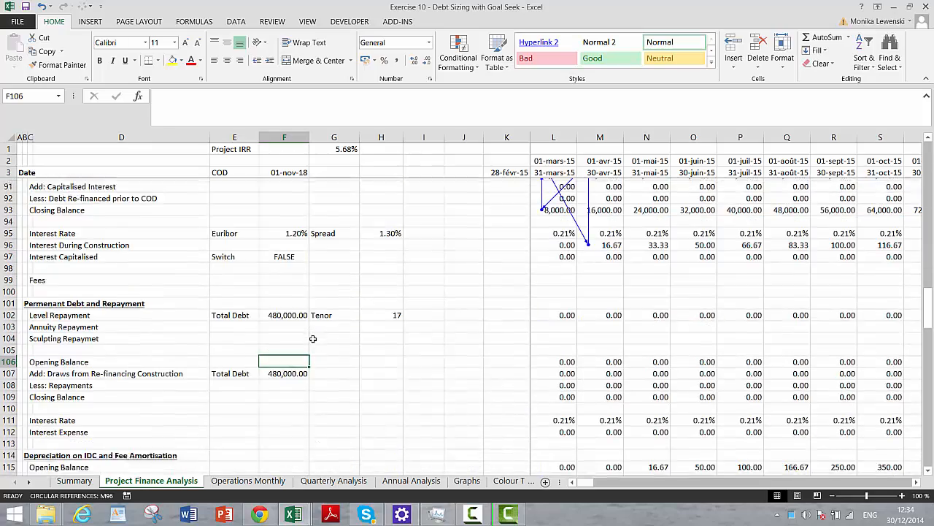
key("Up")
key("Up")
key("Up")
key("Up")
key("Up")
key("Up")
key("Up")
key("Up")
key("Up")
key("Up")
key("Up")
key("Up")
key("Up")
key("Up")
key("Up")
key("Up")
key("Up")
key("Up")
key("Up")
key("Up")
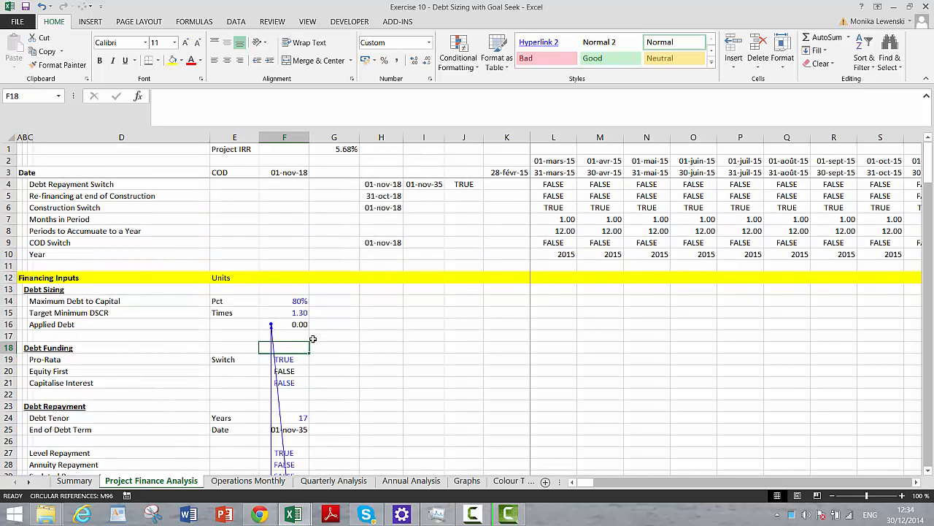
Replace the Applied Debt formula in F16 with a fixed amount of 400,000.
key("Up")
key("Up")
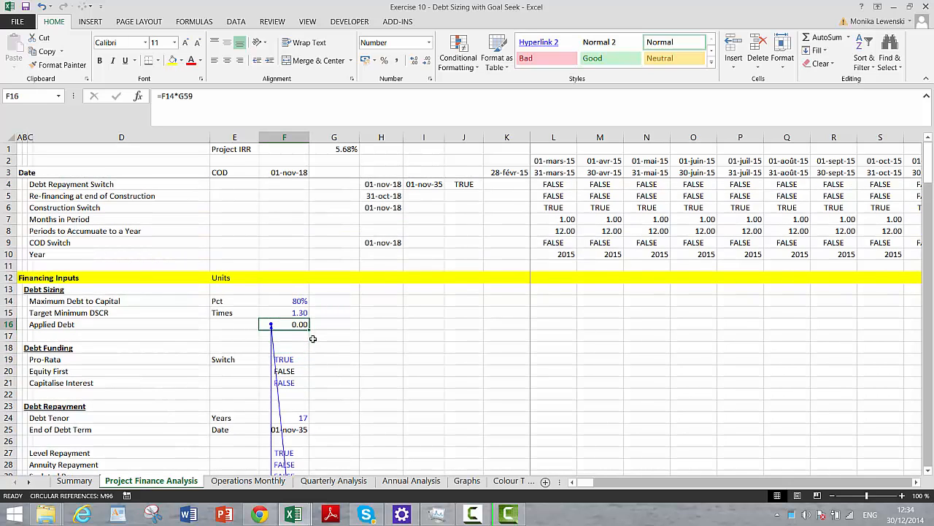
key("Delete")
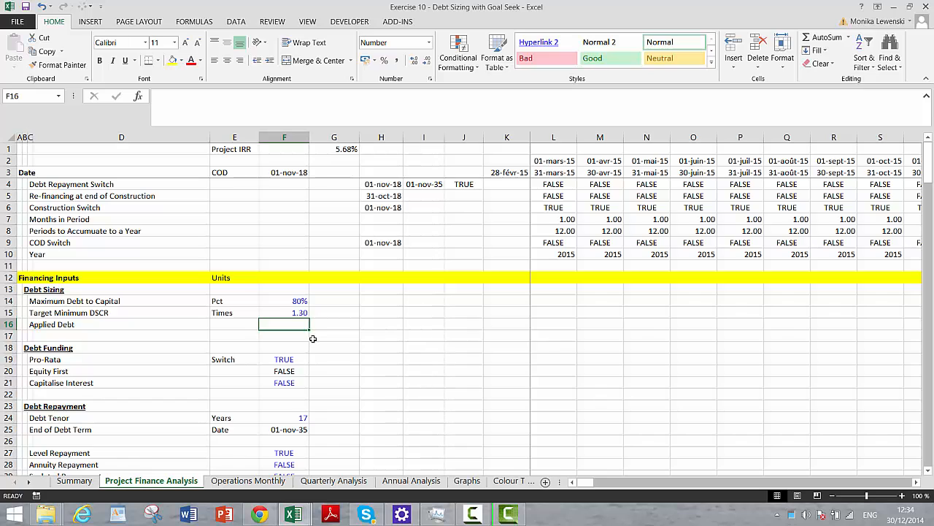
type("4")
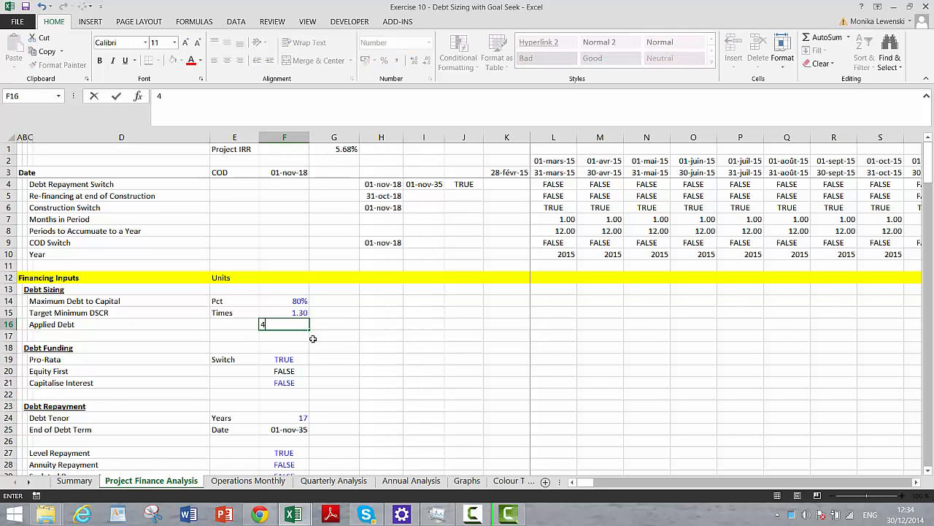
type("00,000")
key("Return")
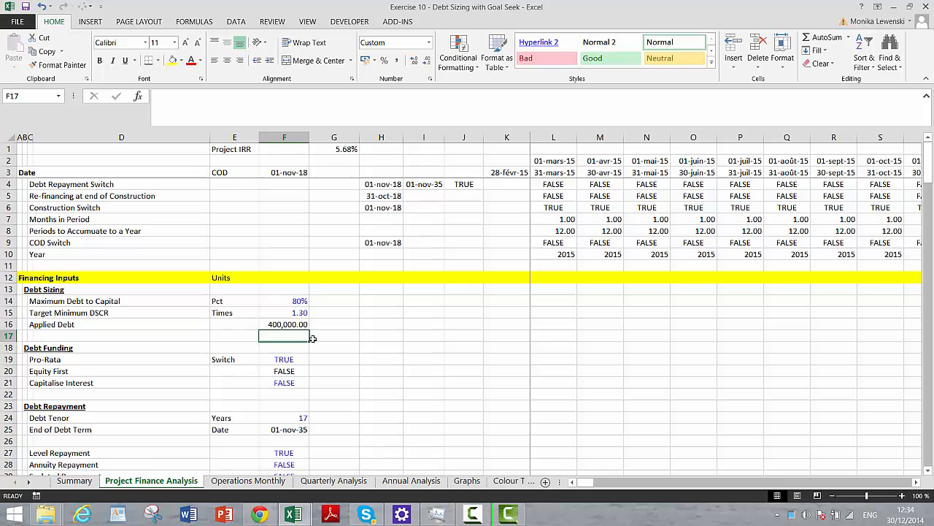
Look up the minimum DSCR in F180 that corresponds to the 400,000 applied debt.
key("Up")
key("Up")
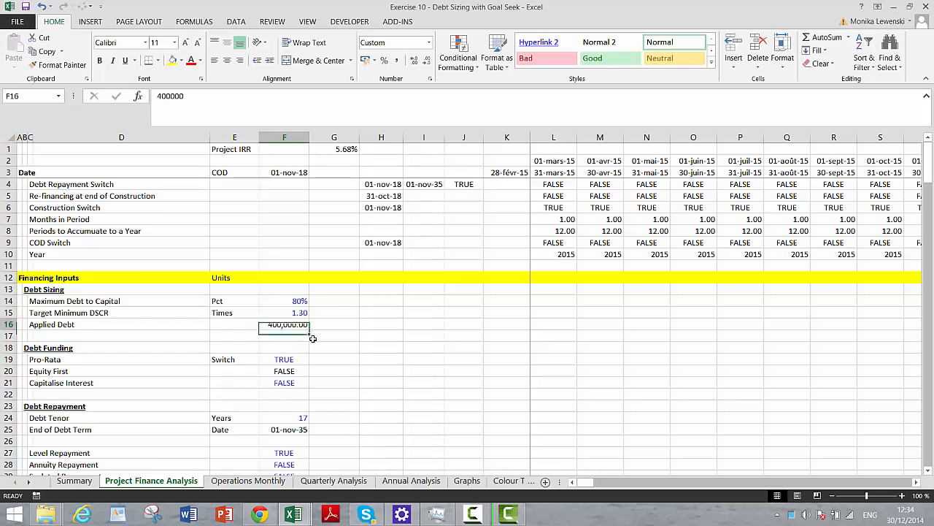
key("Page_Down")
key("Page_Down")
key("Page_Down")
key("Page_Down")
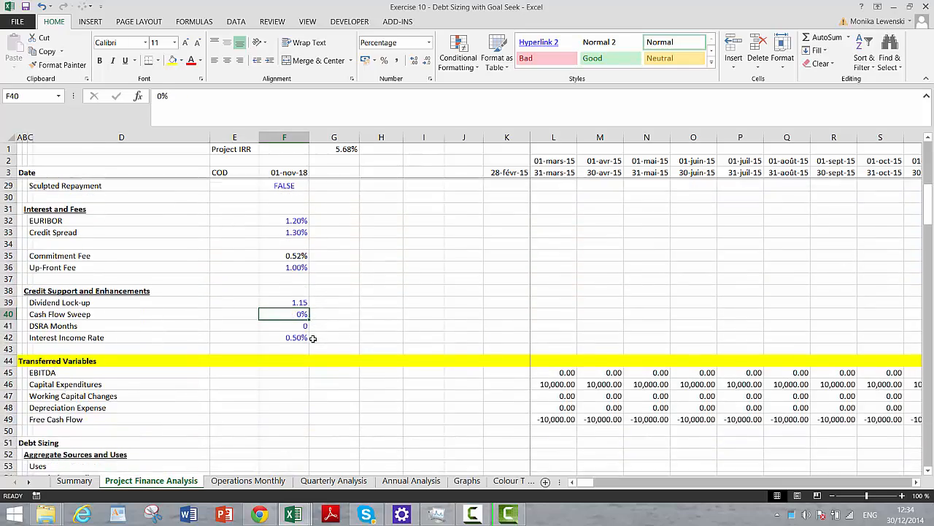
key("Page_Down")
key("Page_Down")
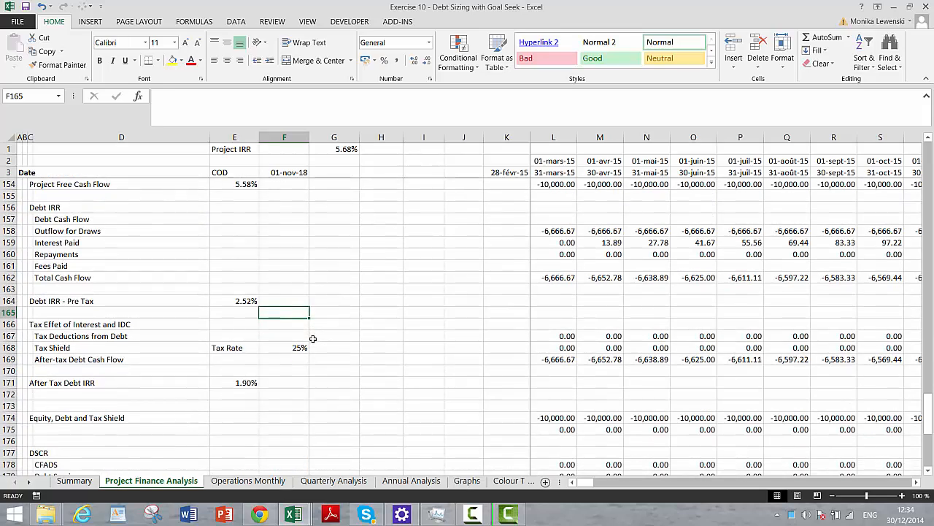
key("Page_Up")
key("Down")
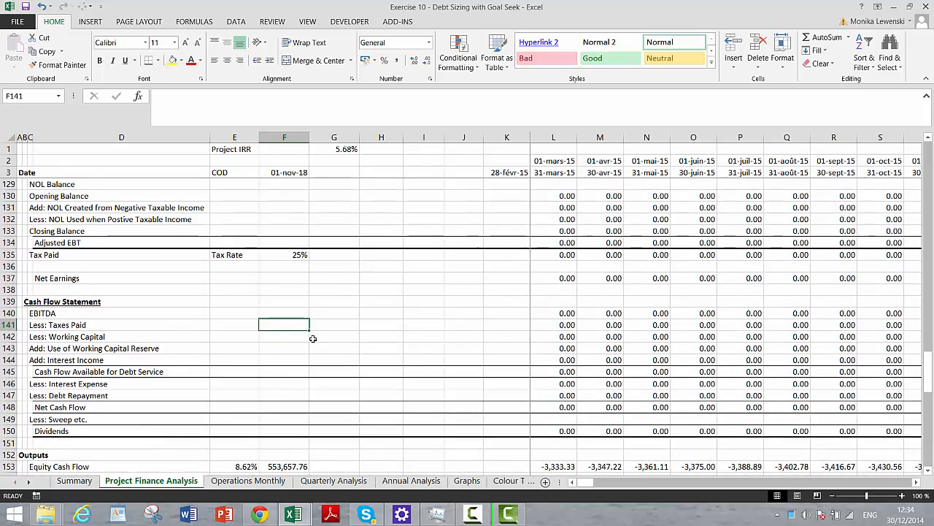
key("Down")
key("Down")
key("Down")
key("Down")
key("Down")
key("Down")
key("Down")
key("Down")
key("Down")
key("Down")
key("Down")
key("Down")
key("Down")
key("Down")
key("Down")
key("Down")
key("Down")
key("Down")
key("Down")
key("Down")
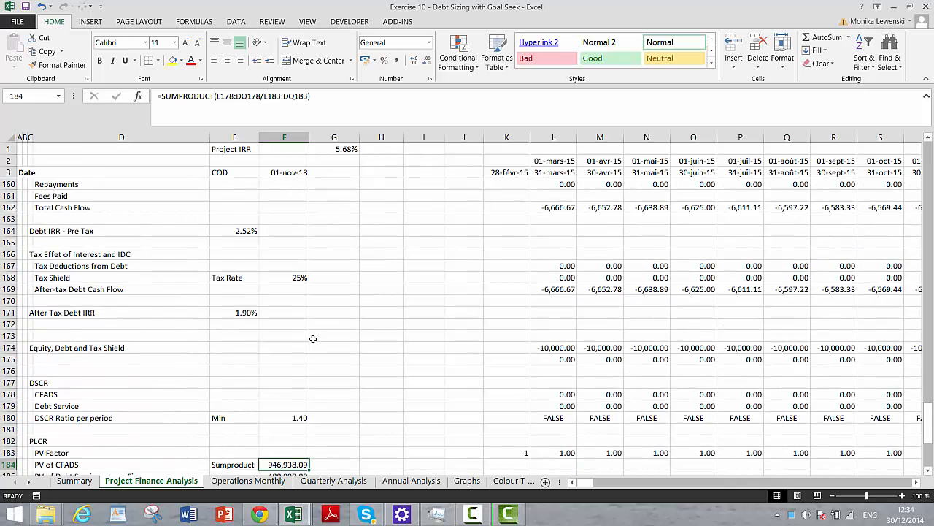
key("Up")
key("Up")
key("Up")
key("Up")
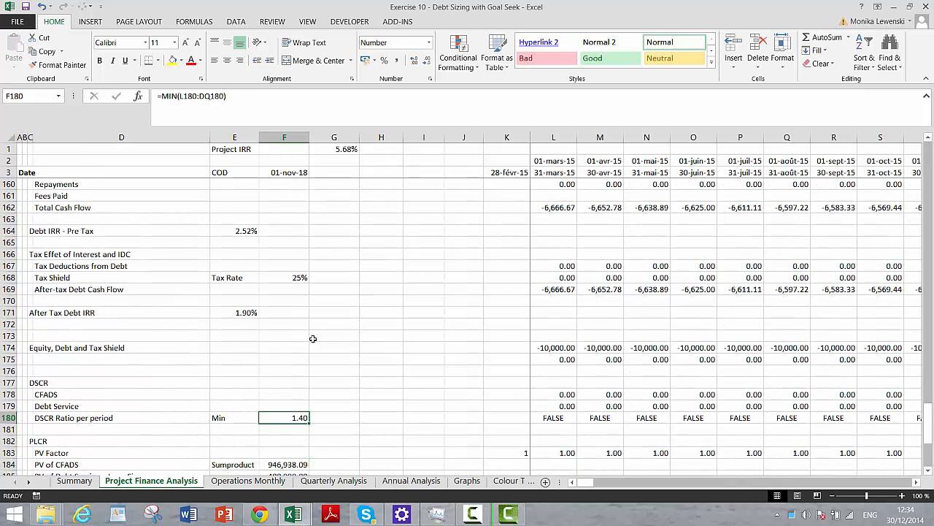
Set Applied Debt in F16 of the Debt Sizing inputs to 500,000.
key("Page_Up")
key("Page_Up")
key("Page_Up")
key("Page_Up")
key("Page_Up")
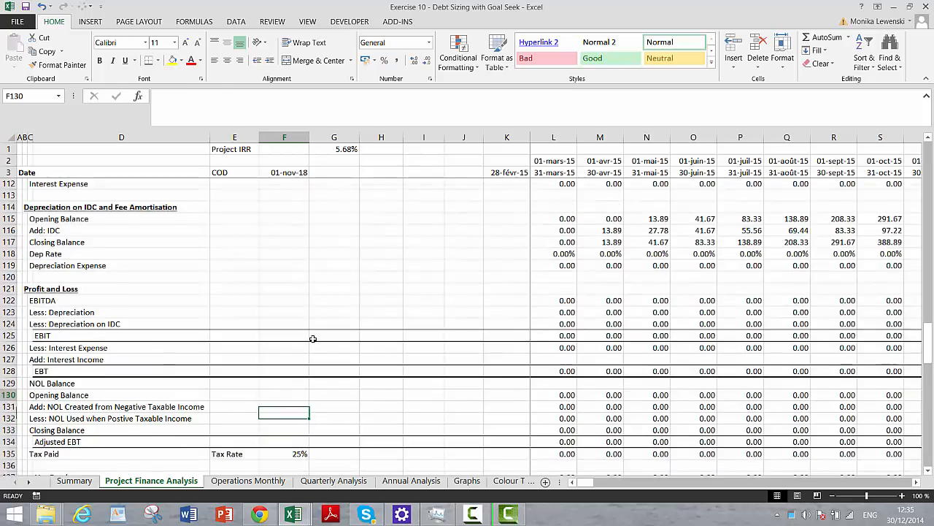
key("Page_Up")
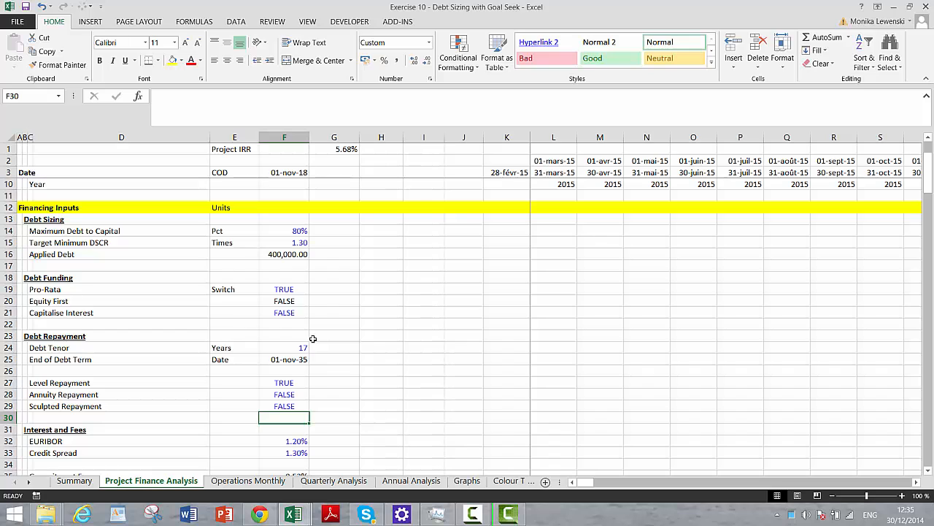
key("Up")
key("Up")
key("Up")
key("Up")
key("Up")
key("Up")
key("Up")
key("Up")
key("Up")
key("Up")
key("Up")
key("Up")
key("Up")
key("Up")
key("Up")
key("Up")
key("Up")
key("Up")
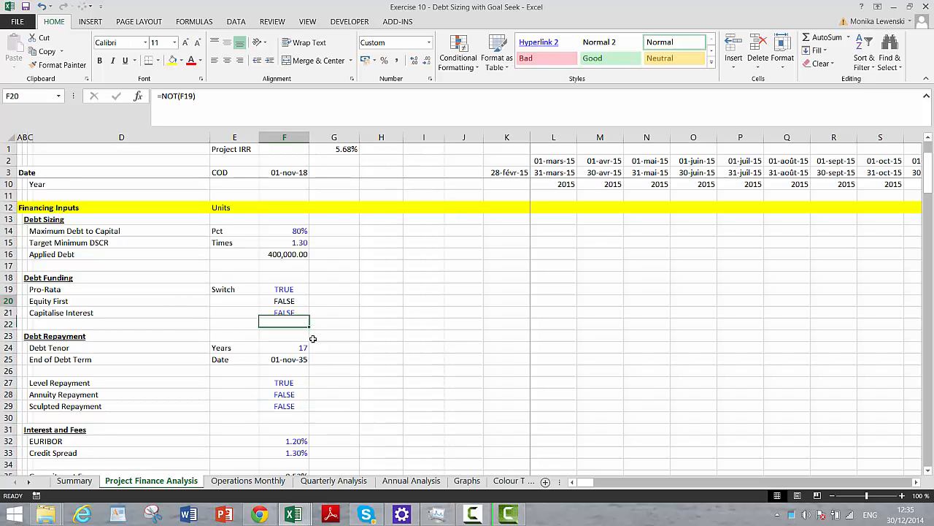
key("Down")
key("Down")
key("Down")
key("Down")
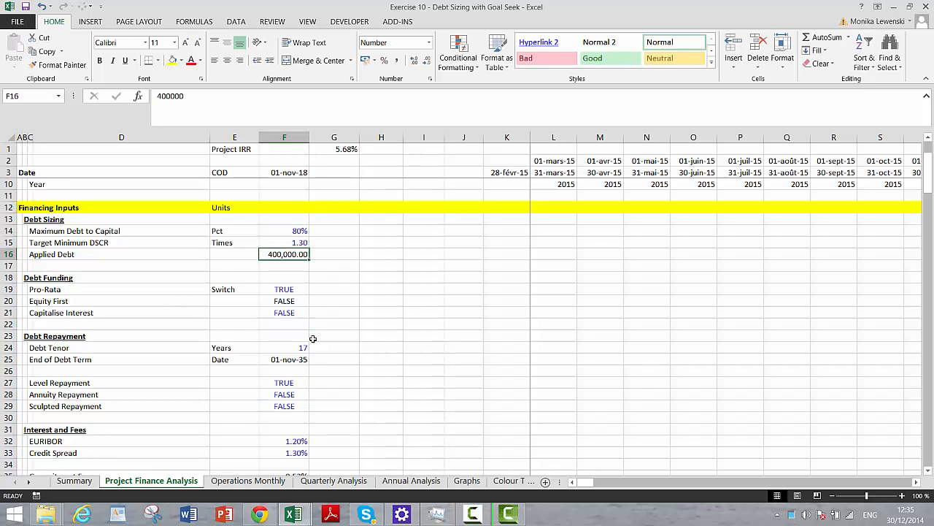
type("500,000")
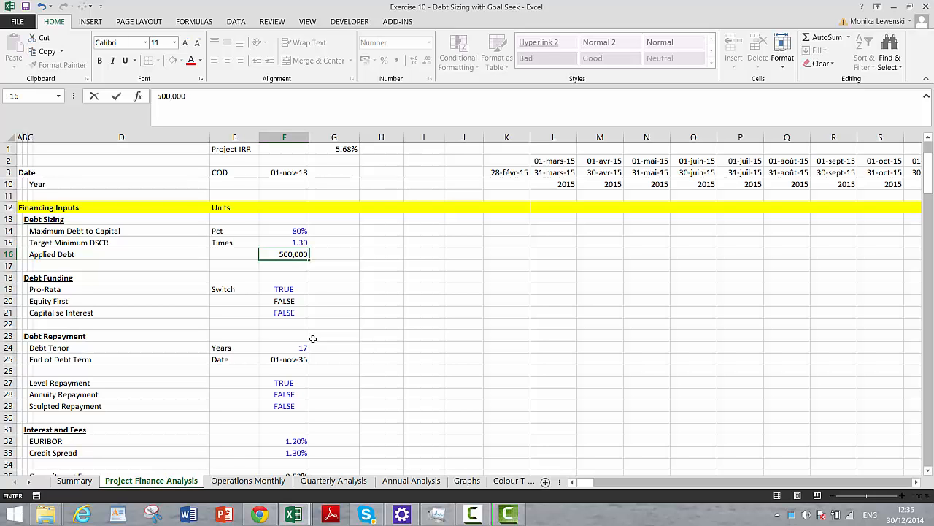
key("Return")
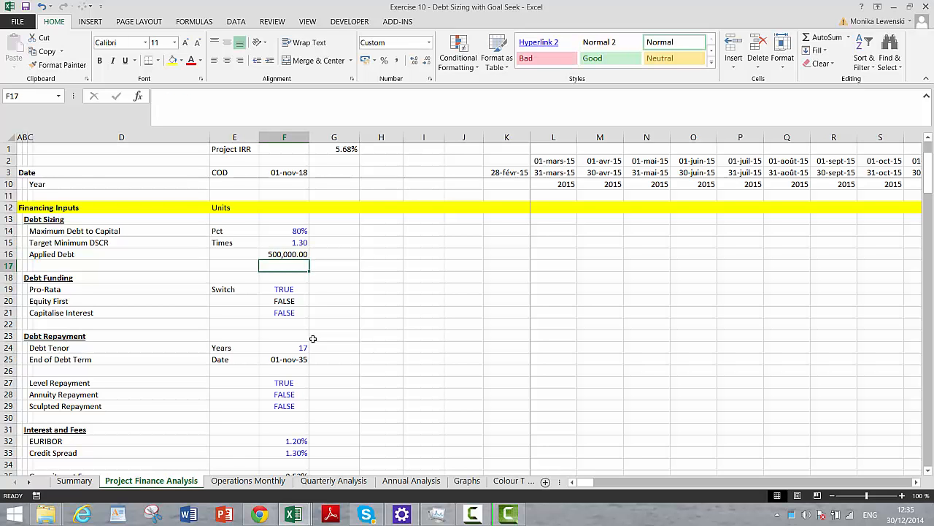
Check the minimum DSCR in the DSCR section again, then return to the Financing Inputs.
key("Page_Down")
key("Page_Down")
key("Page_Down")
scroll(312, 338, "down", 5)
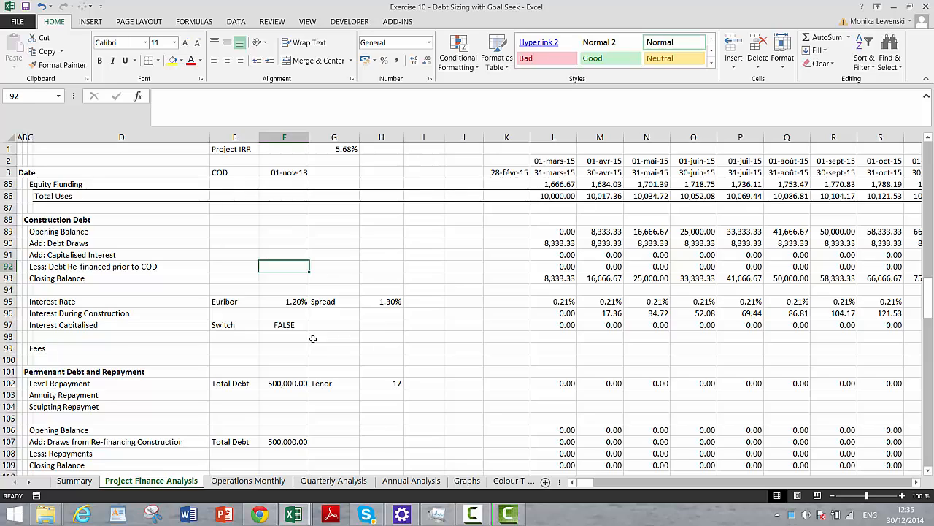
key("Page_Down")
key("Page_Down")
key("Page_Down")
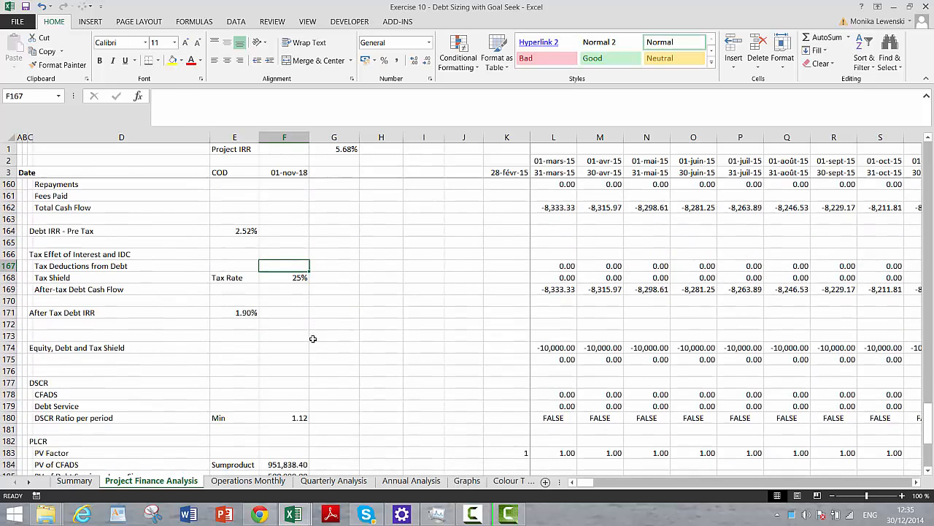
key("Page_Up")
key("Page_Up")
key("Page_Up")
key("Page_Up")
key("Page_Up")
key("Page_Up")
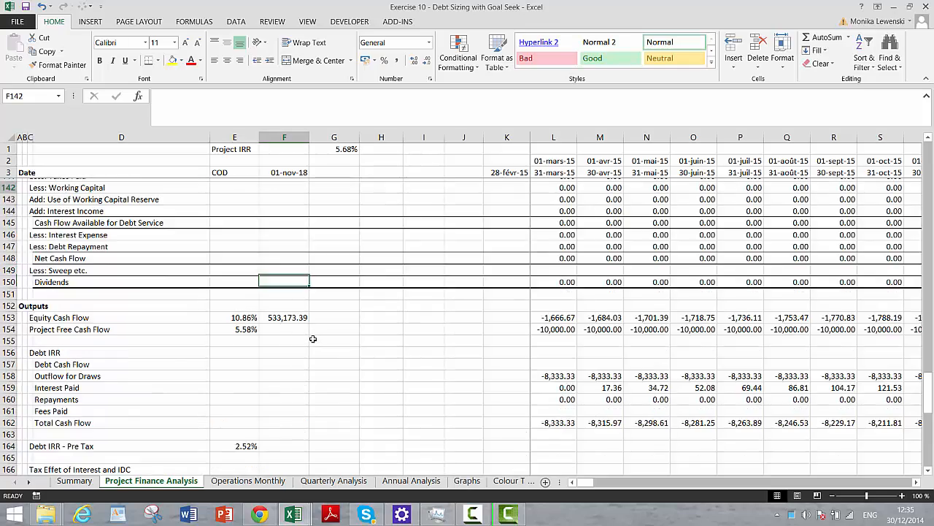
key("Page_Up")
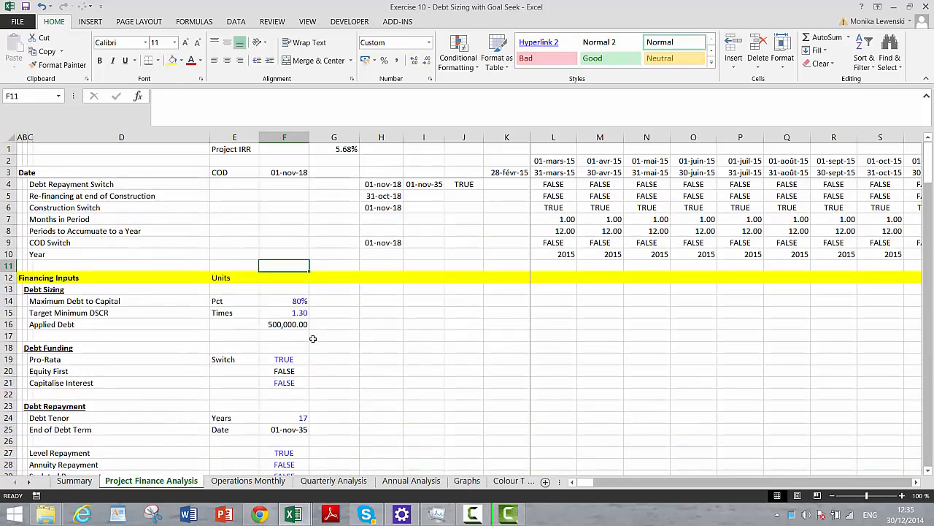
Review the Maximum Debt to Capital, Target Minimum DSCR and Applied Debt inputs in the Debt Sizing section.
key("Down")
key("Down")
key("Down")
key("Right")
key("Left")
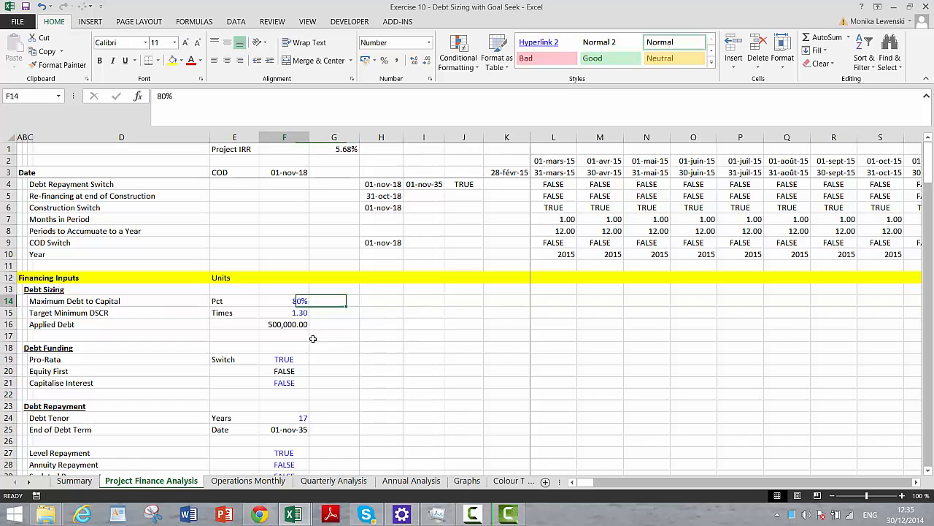
key("Left")
key("Right")
key("Right")
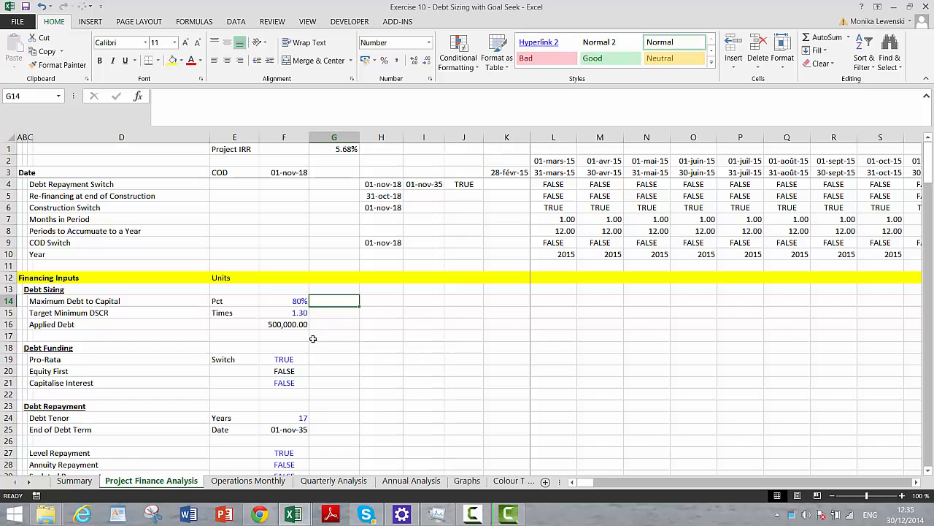
key("Left")
key("Down")
key("Down")
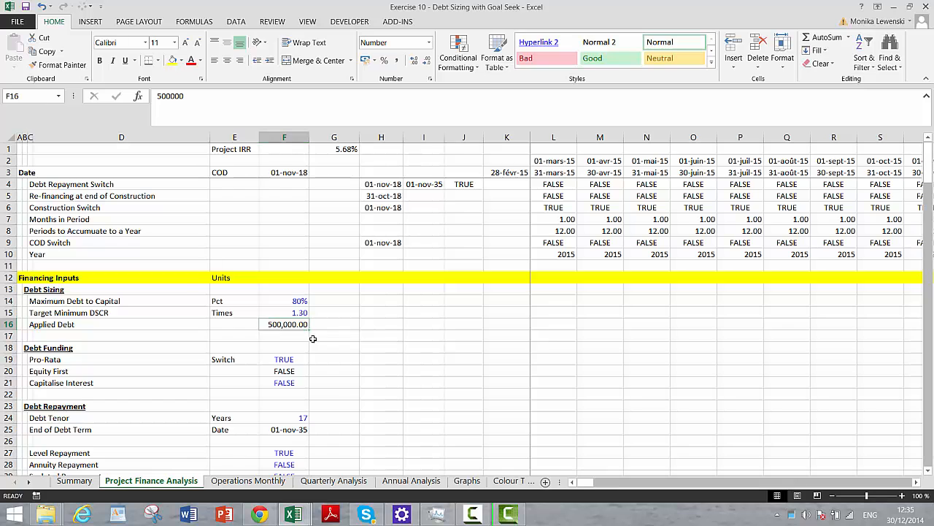
key("ctrl+Page_Down")
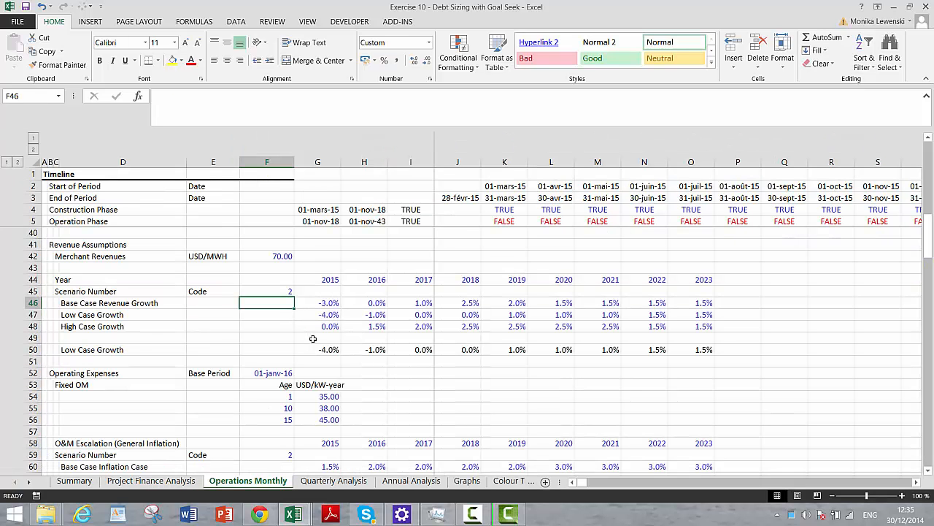
key("ctrl+Page_Up")
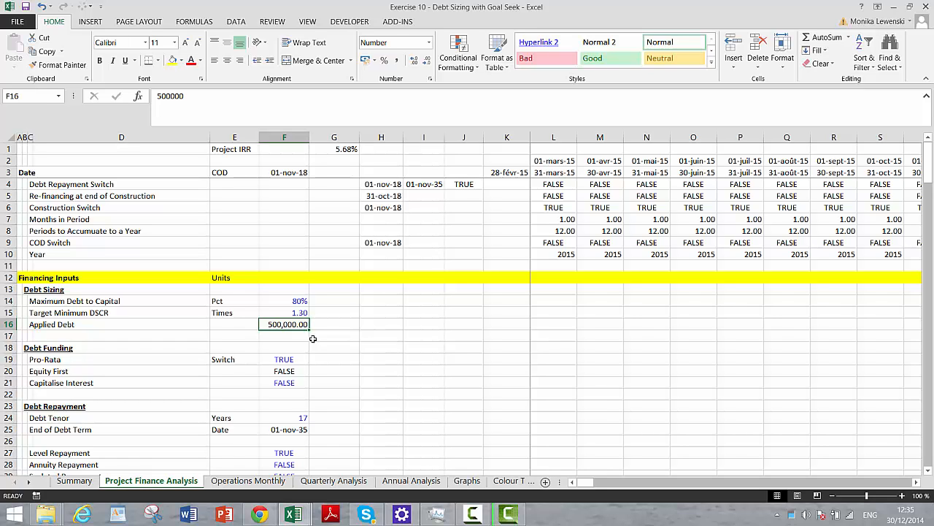
key("Up")
key("Up")
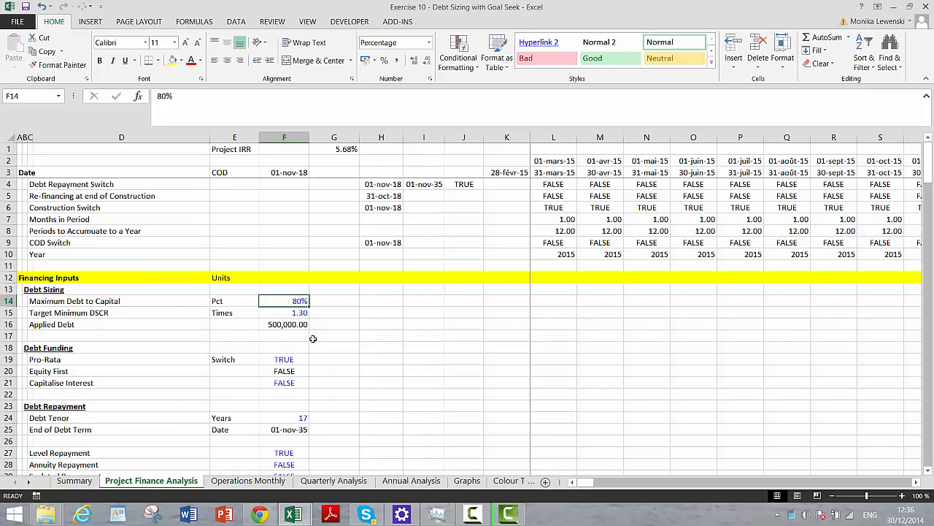
key("Right")
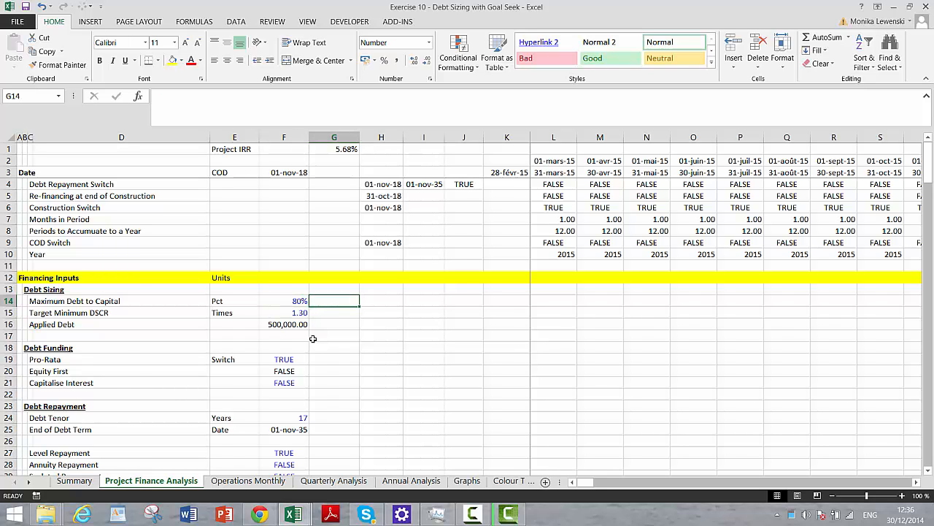
key("Left")
key("Down")
key("Down")
key("Up")
key("Up")
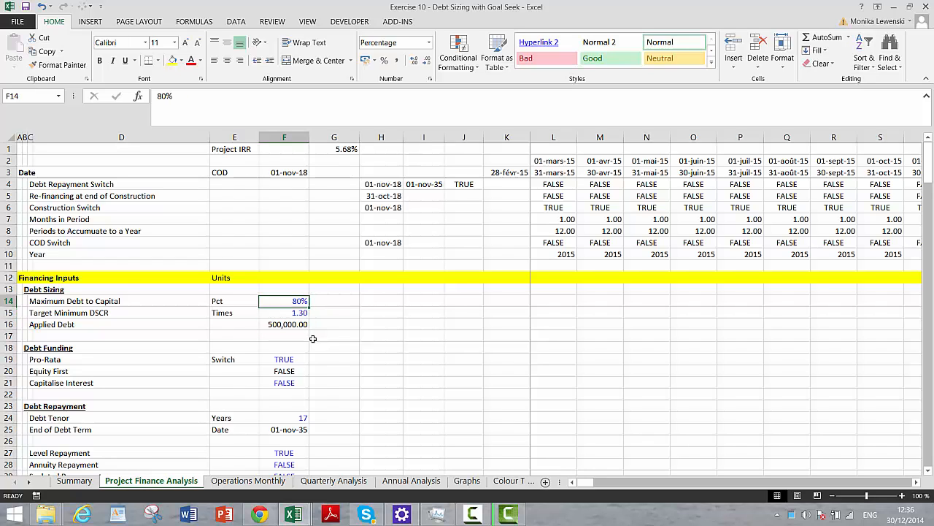
Enter the column heading Fixed Amt in G13 of the Debt Sizing section.
key("Up")
key("Down")
key("Right")
key("Up")
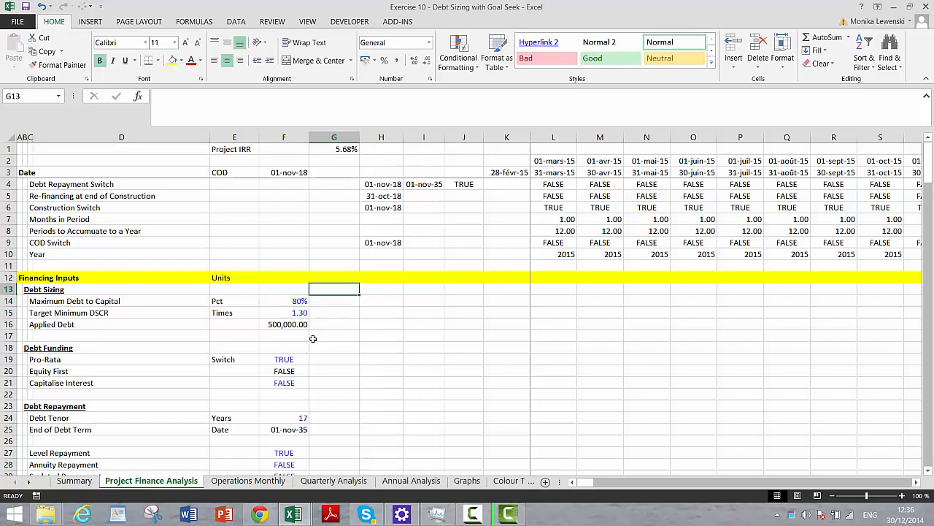
type("Fixed")
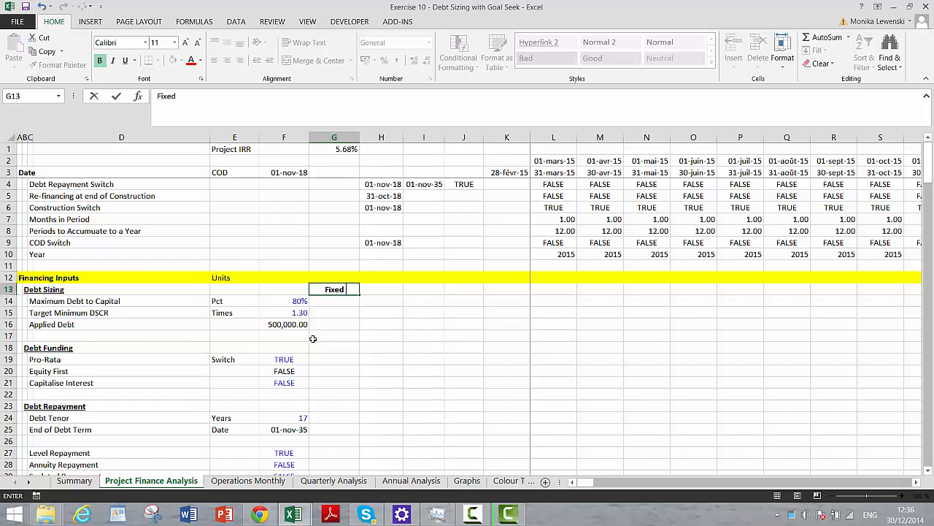
type(" Amt")
key("Return")
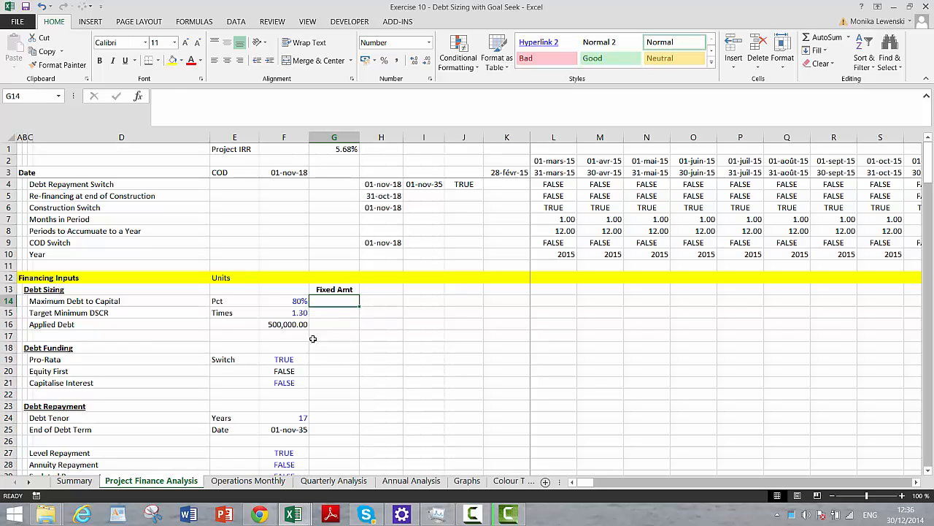
Add the column heading Computed in H13, beside the Fixed Amt heading.
key("Up")
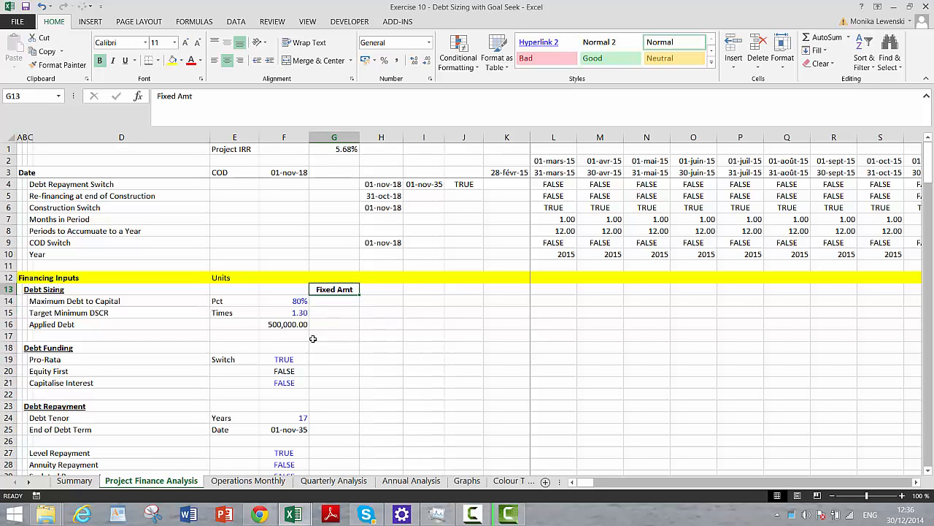
key("Right")
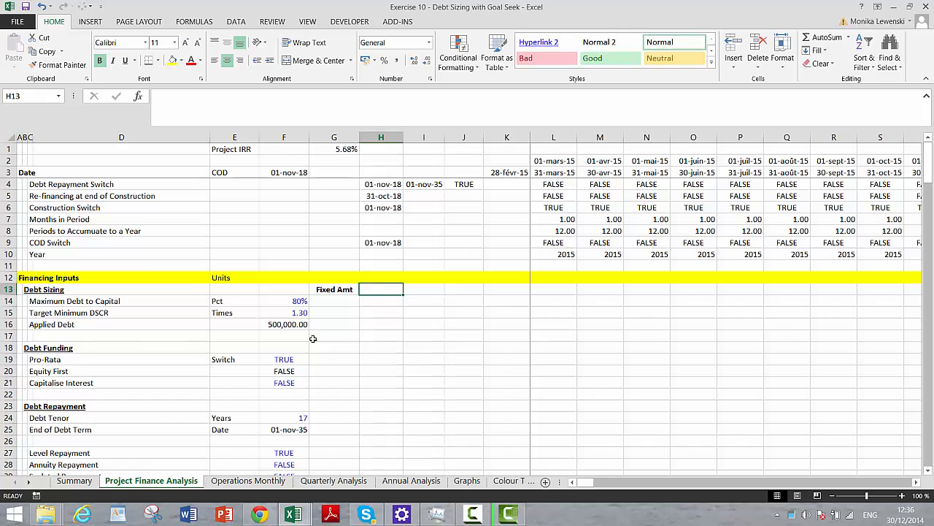
type("Computed")
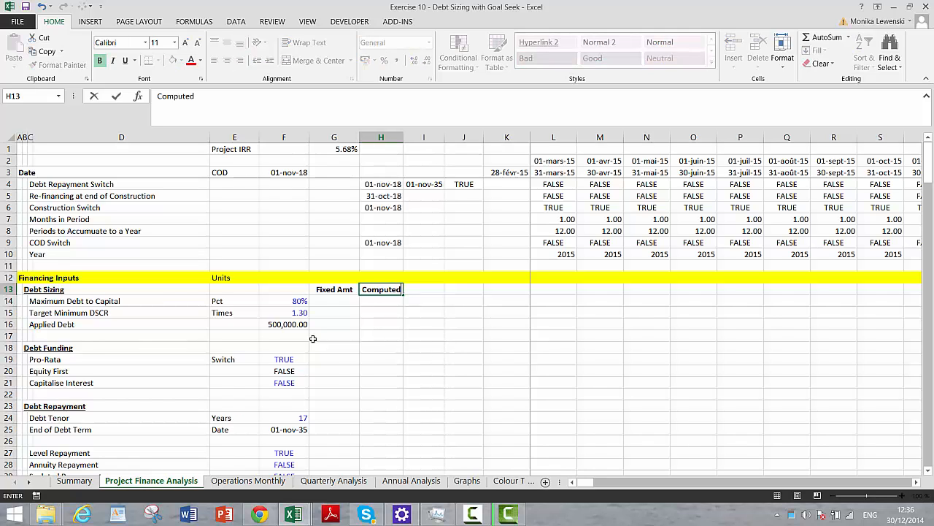
key("ctrl+Return")
key("Return")
key("Left")
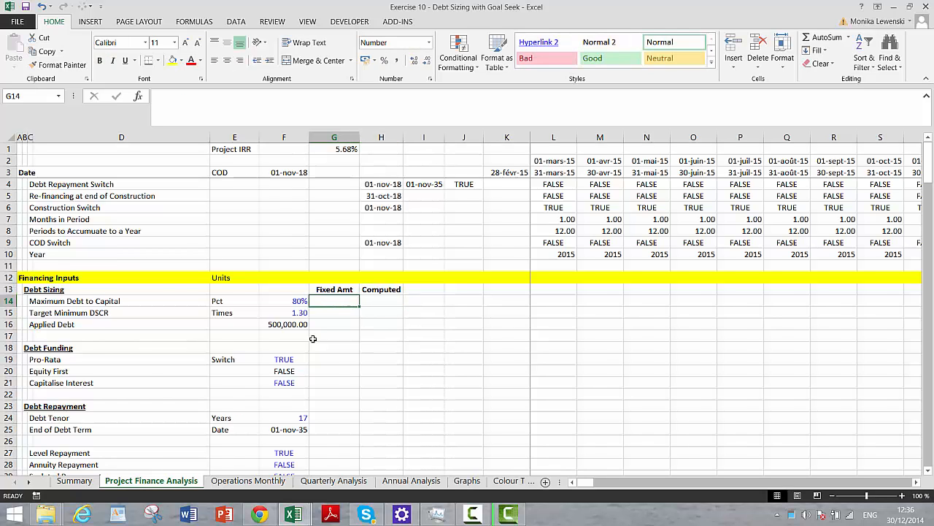
Add the column heading Difference in I13, beside the Computed heading of the Debt Sizing section.
key("Right")
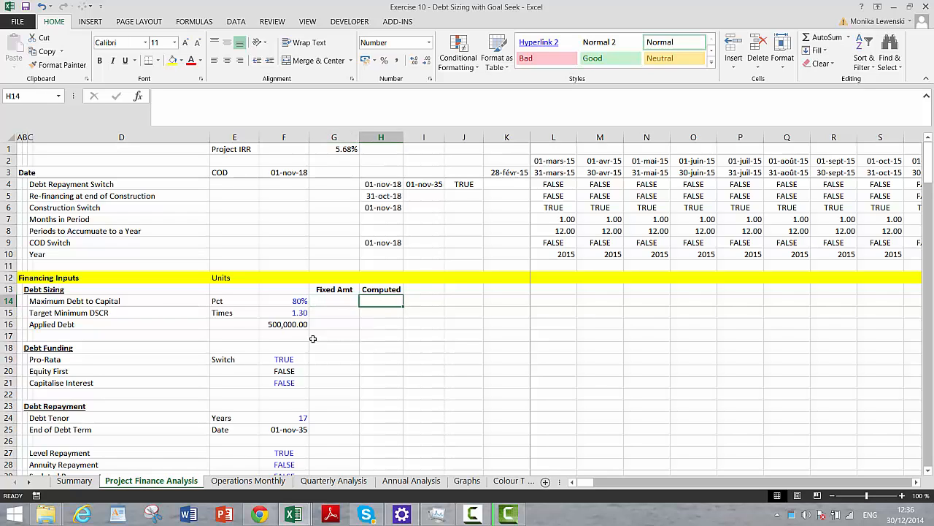
key("Left")
key("Right")
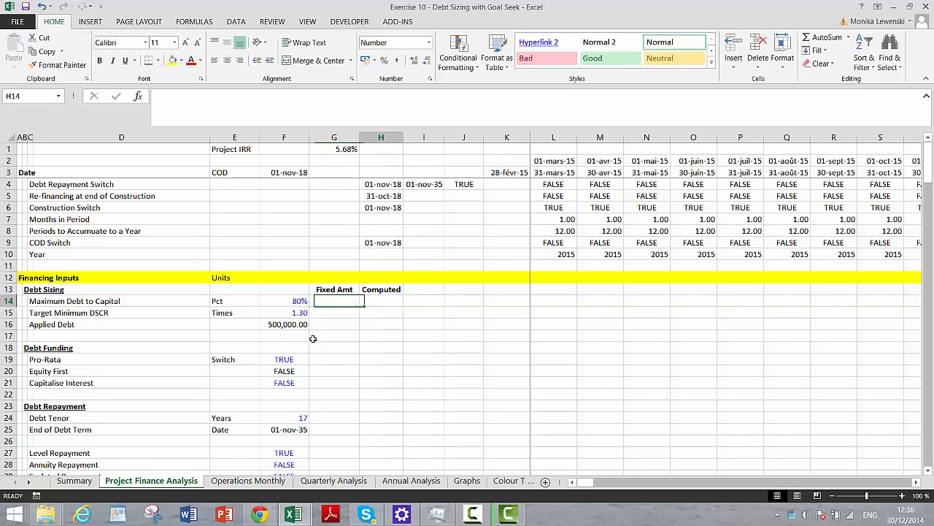
key("Left")
key("Up")
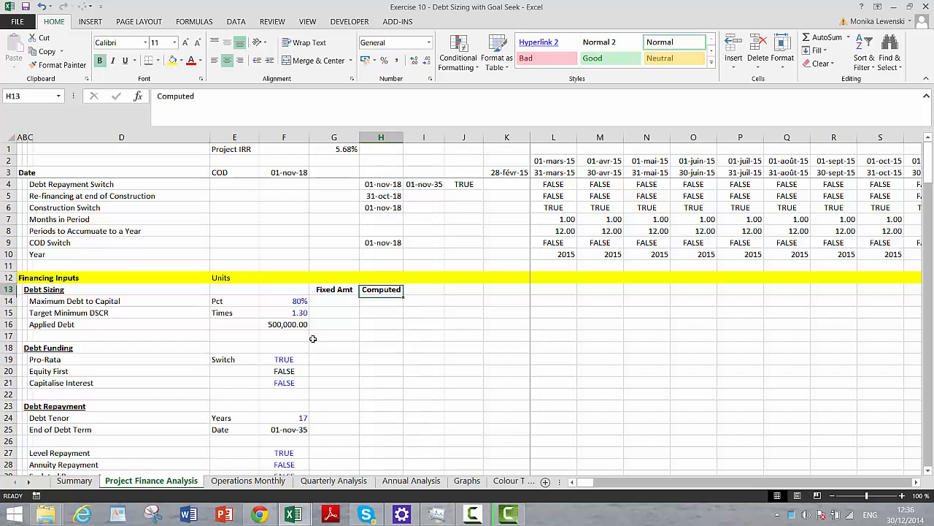
key("Right")
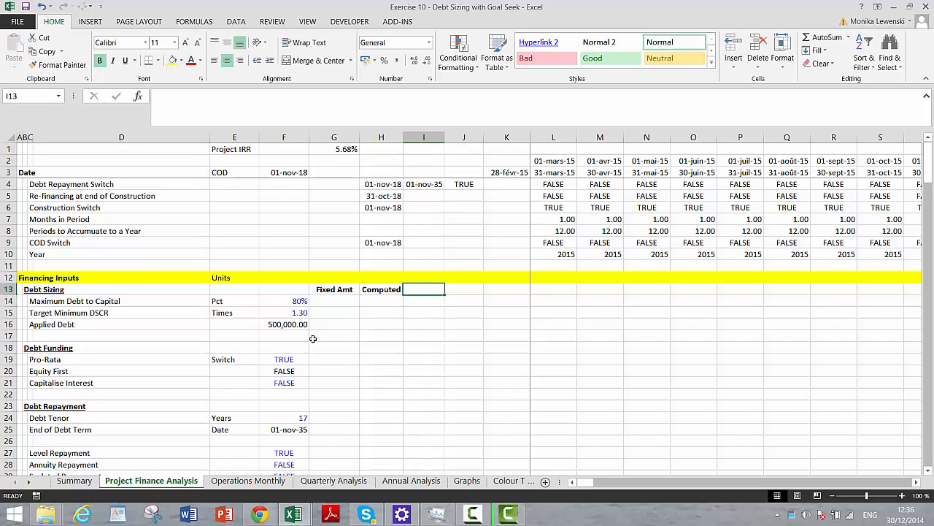
type("Diffe")
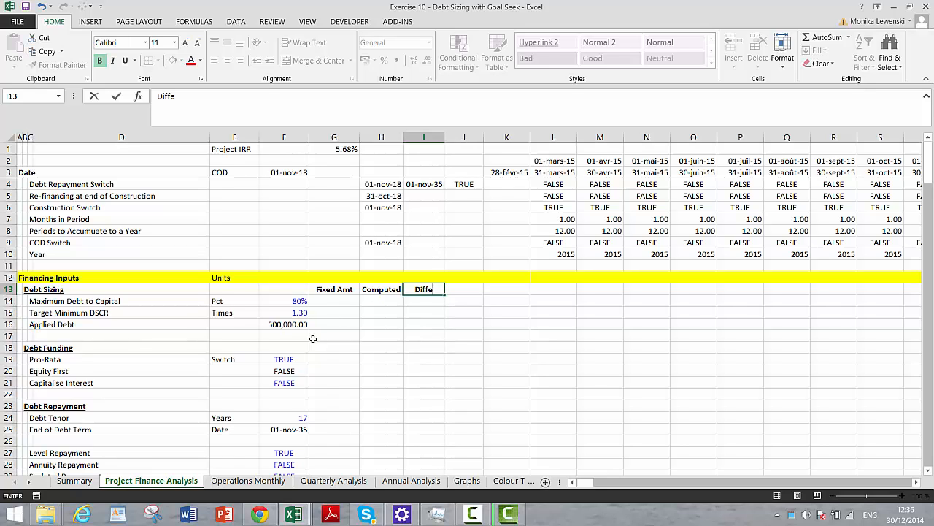
type("r")
key("BackSpace")
key("BackSpace")
type("erence")
key("Return")
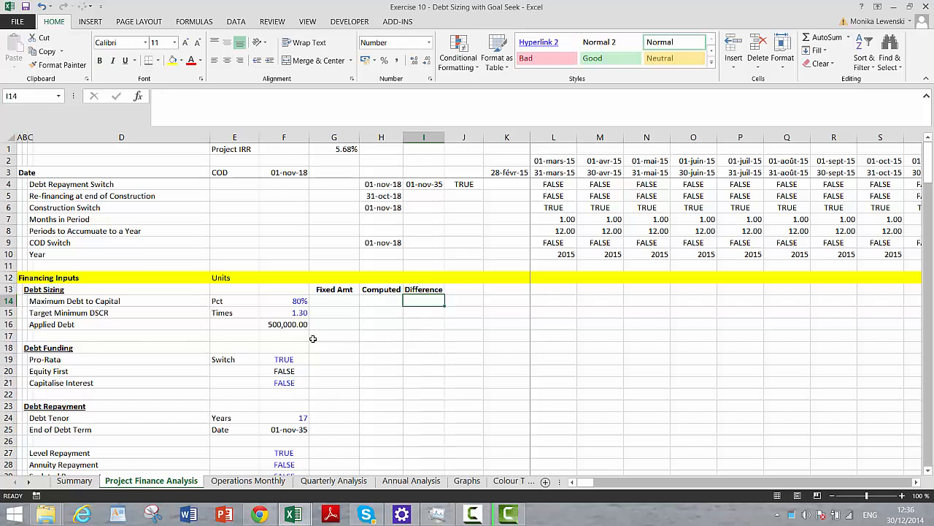
Move the Applied Debt amount from F16 to G14, under Fixed Amt in the Maximum Debt to Capital row.
key("Left")
key("Left")
key("Left")
key("Right")
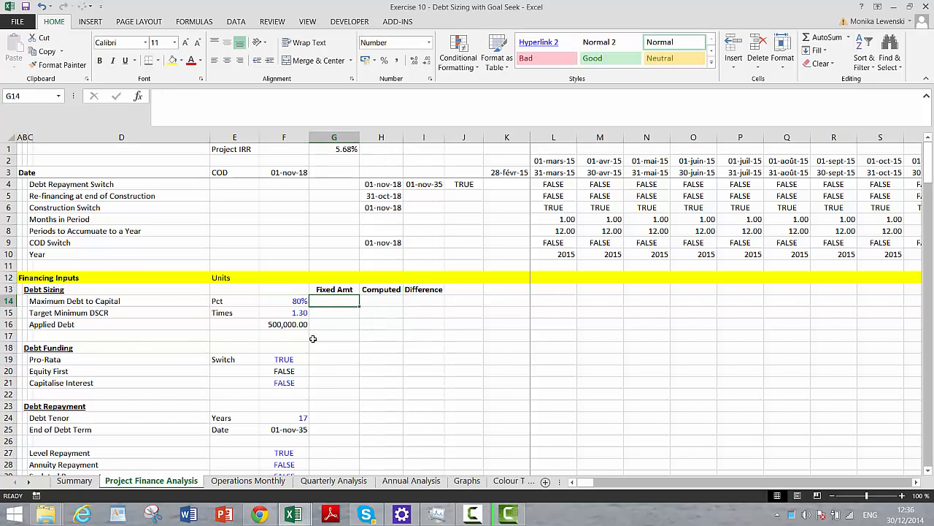
key("Down")
key("Down")
key("Left")
key("ctrl+c")
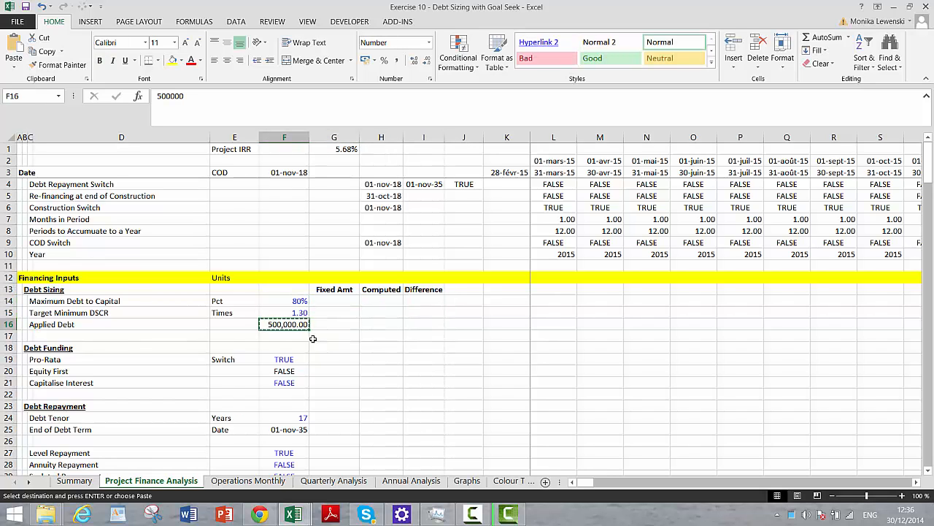
key("Up")
key("Up")
key("Right")
key("ctrl+v")
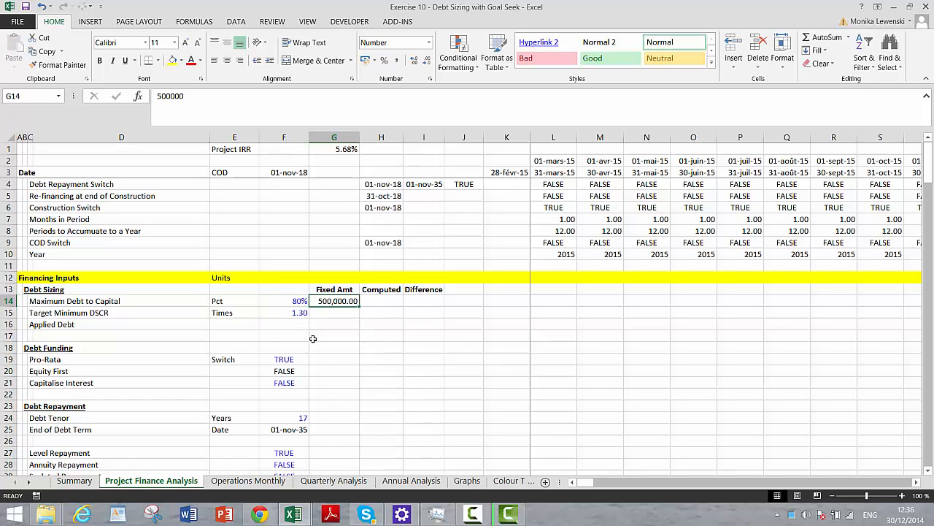
key("Down")
key("Down")
key("Left")
key("Left")
key("Left")
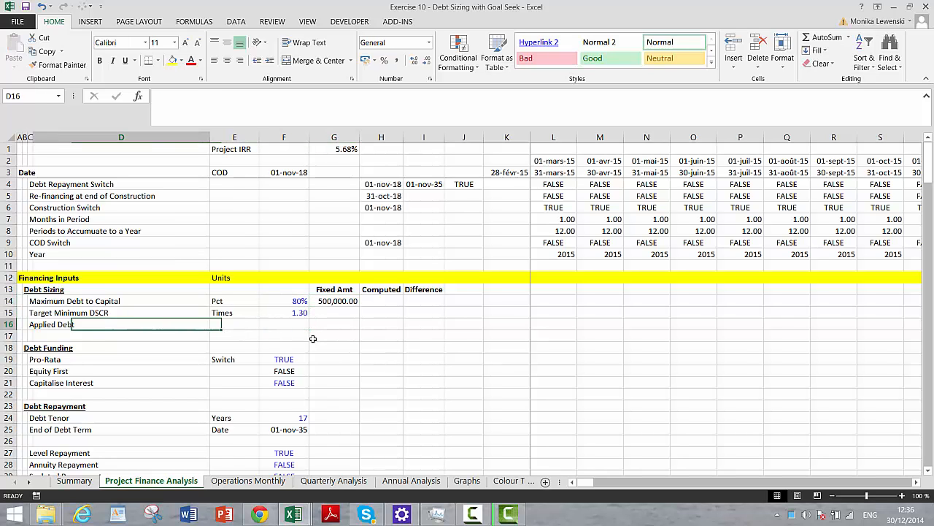
key("Right")
key("Right")
key("Right")
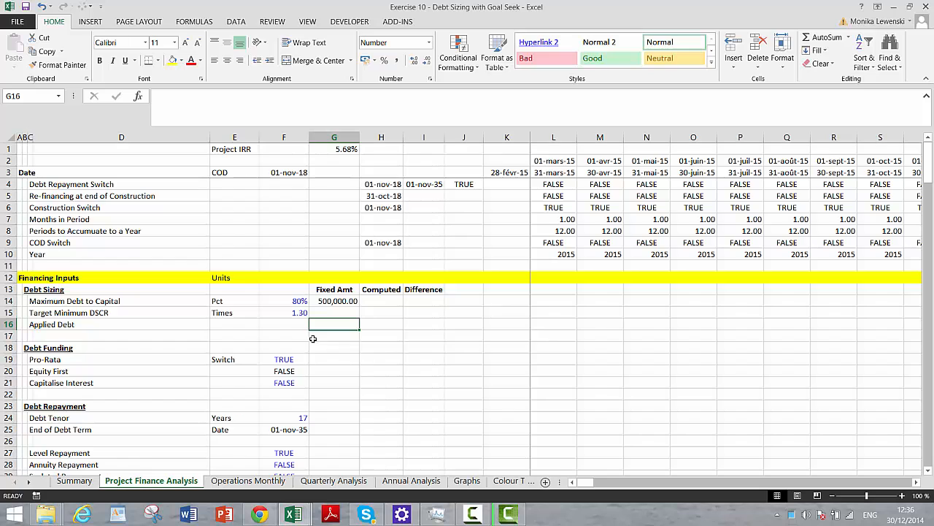
Compute the debt in H14 with =F14*G59, multiplying the maximum debt percentage by the total uses of funds.
key("Up")
key("Up")
key("Right")
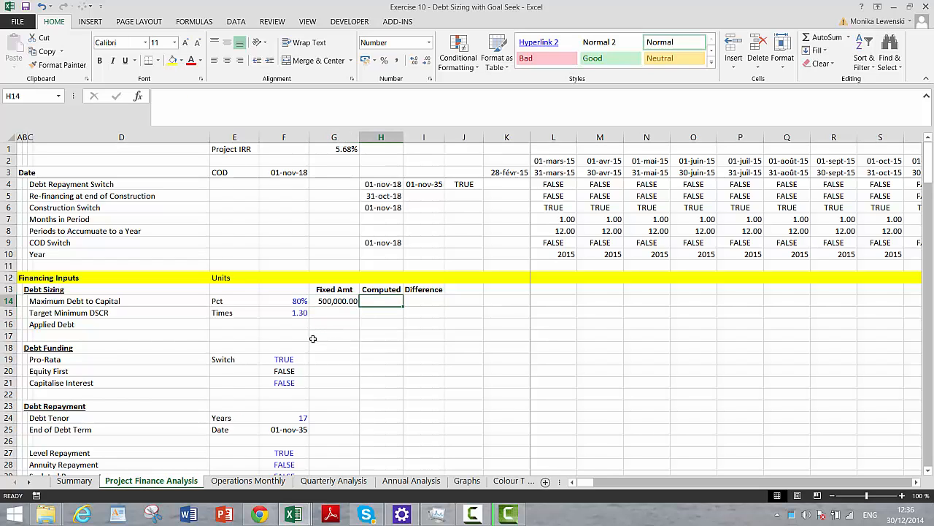
type("=")
key("Left")
key("Left")
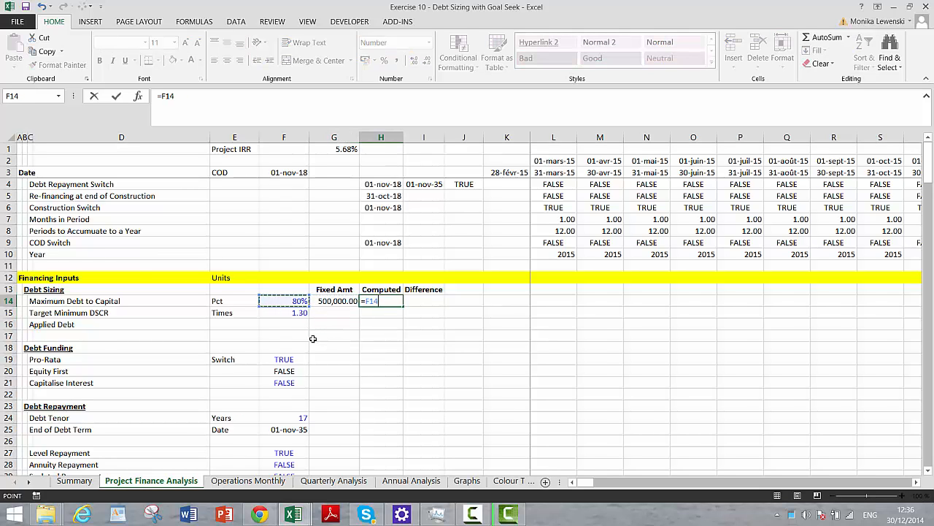
type("*")
key("Page_Down")
key("Page_Down")
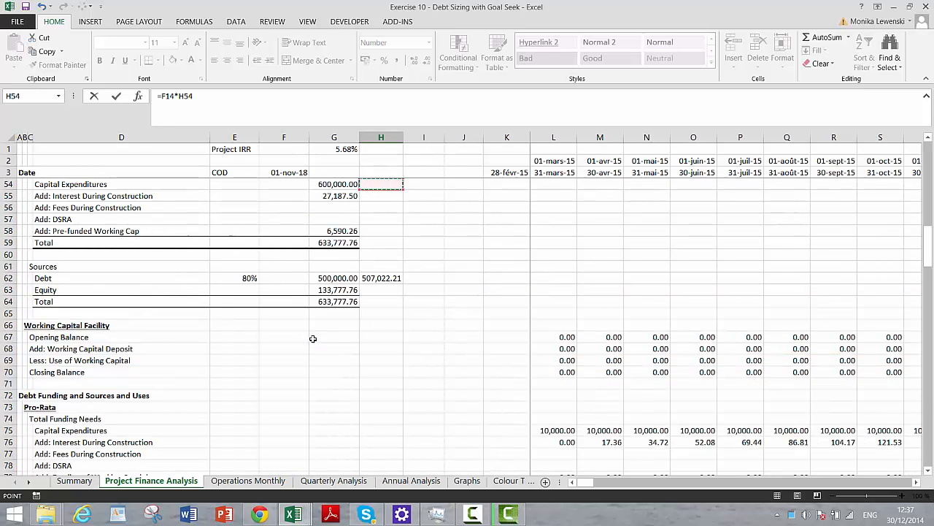
key("Down")
key("Down")
key("Down")
key("Down")
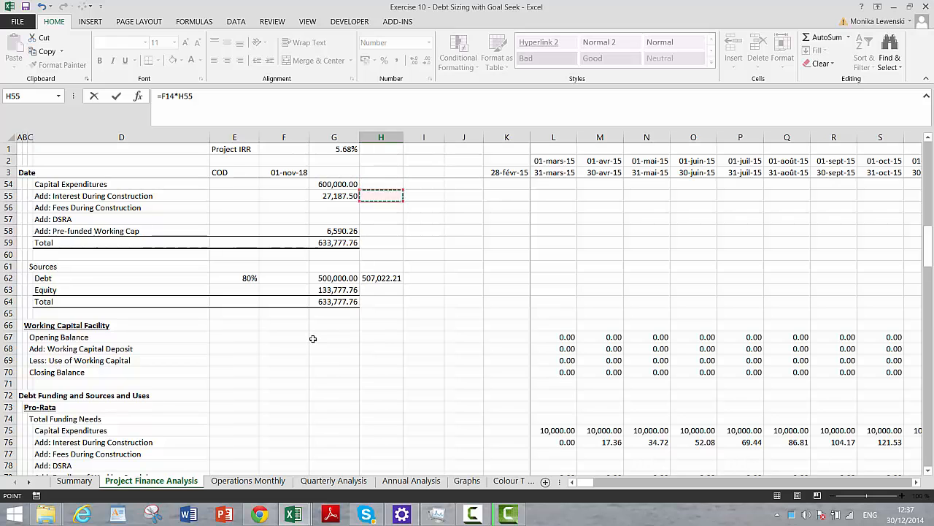
key("Down")
key("Left")
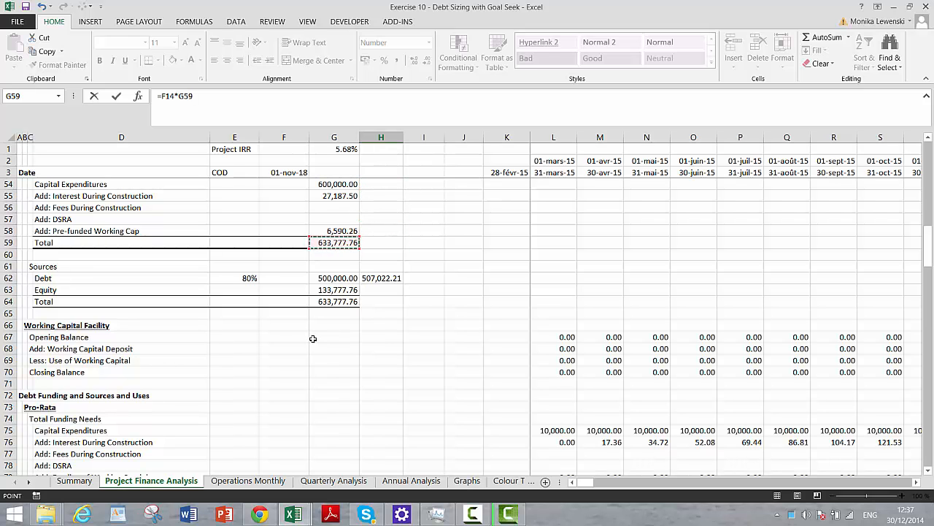
key("Return")
Enter =G14-H14 in I14 to calculate the difference between the fixed and computed debt.
key("Up")
key("Up")
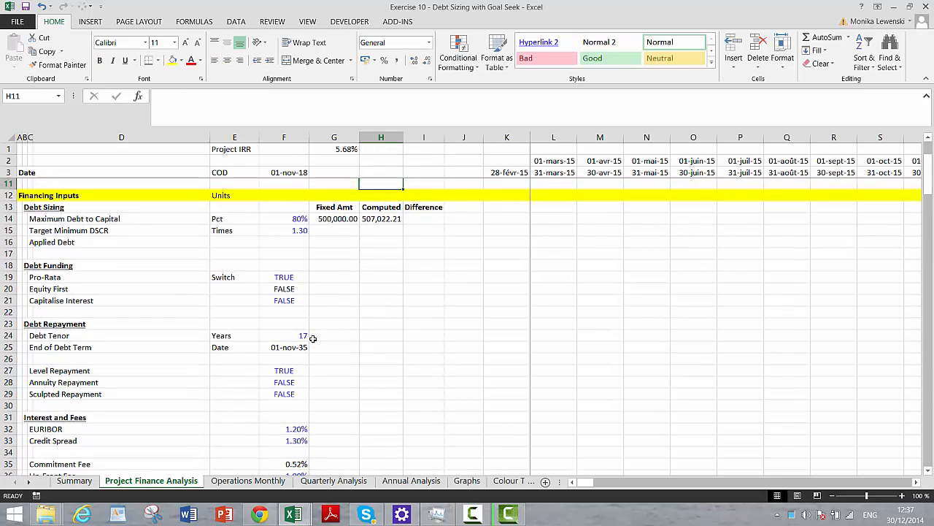
key("Down")
key("Right")
type("=")
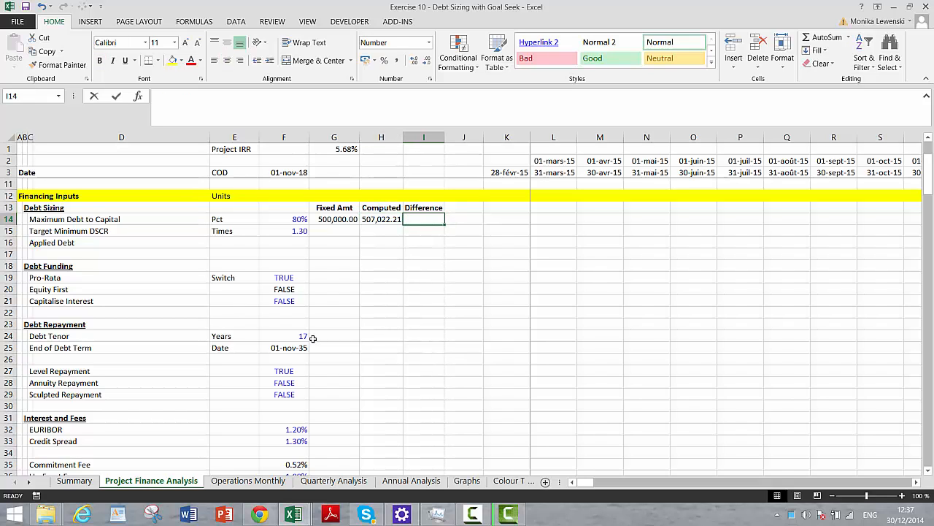
key("Left")
key("Left")
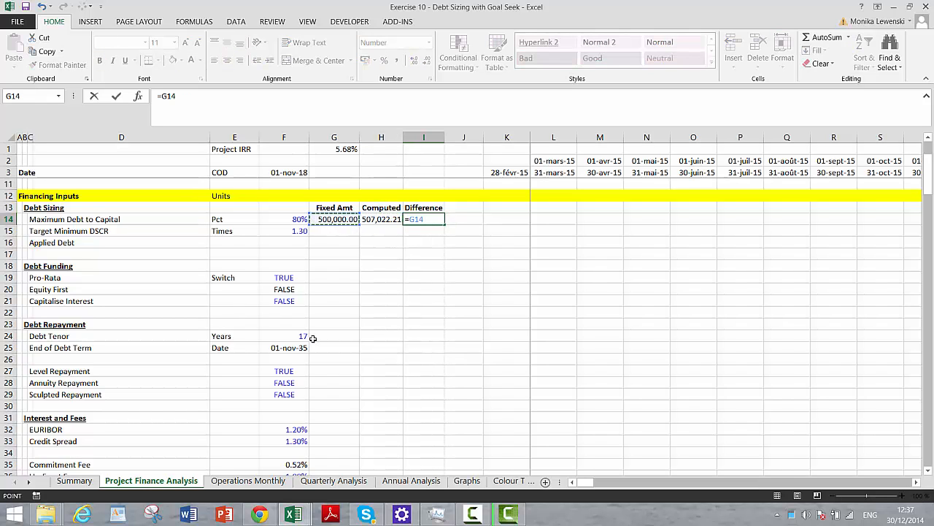
type("-")
key("Left")
key("Return")
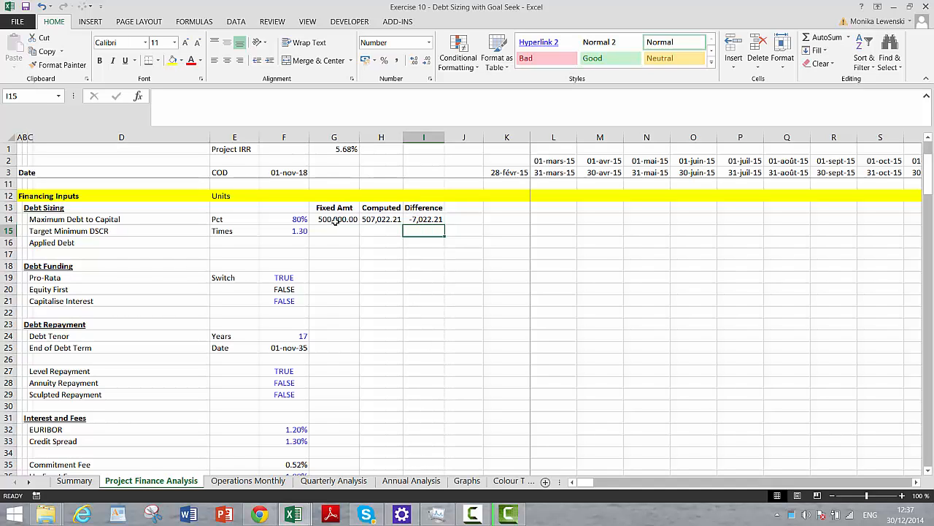
Assign the name differ1 to the difference cell I14.
left_click(426, 219)
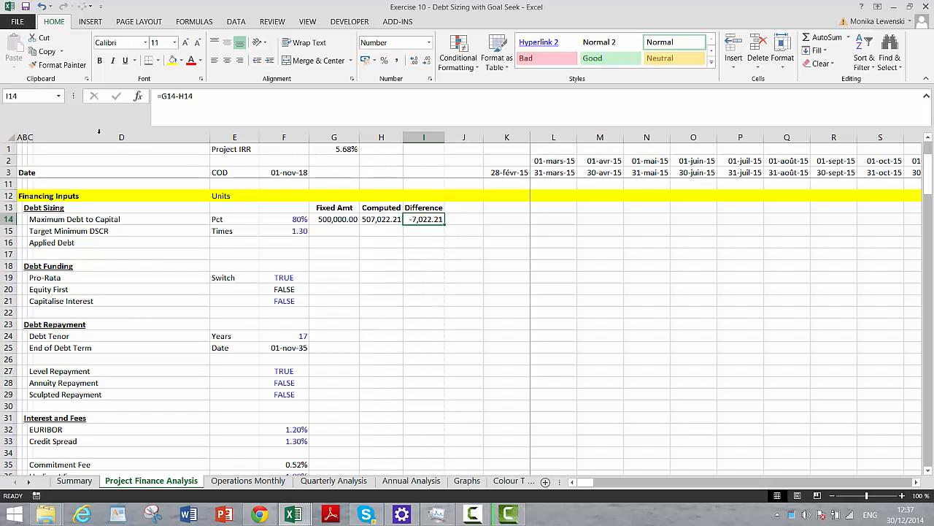
left_click(44, 98)
type("d")
type("iffer1")
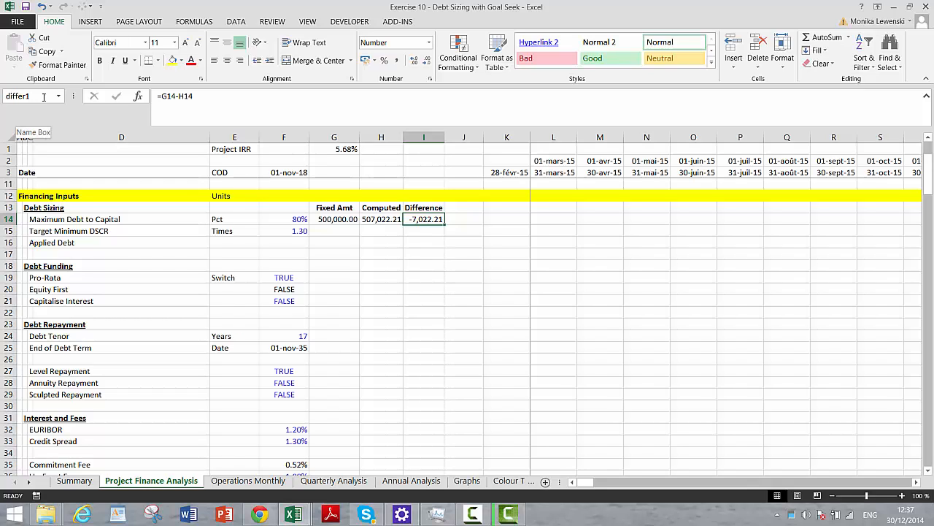
Assign the name fixed1 to the fixed debt amount in G14.
key("Left")
key("Left")
key("Left")
key("Right")
key("Right")
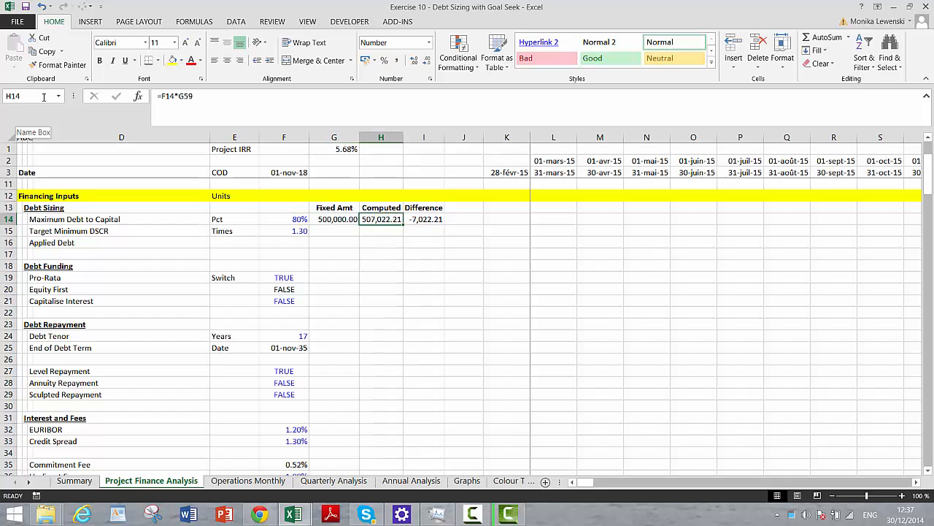
key("Left")
key("Left")
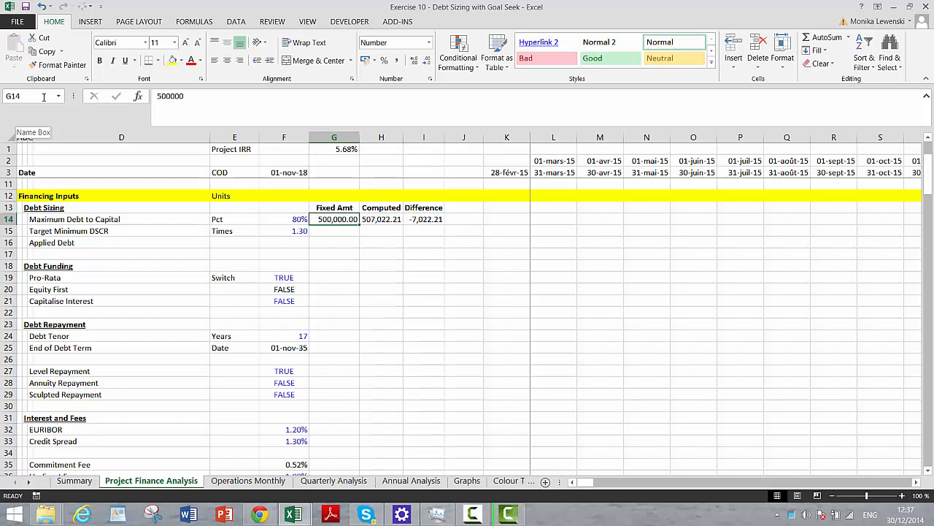
left_click(36, 97)
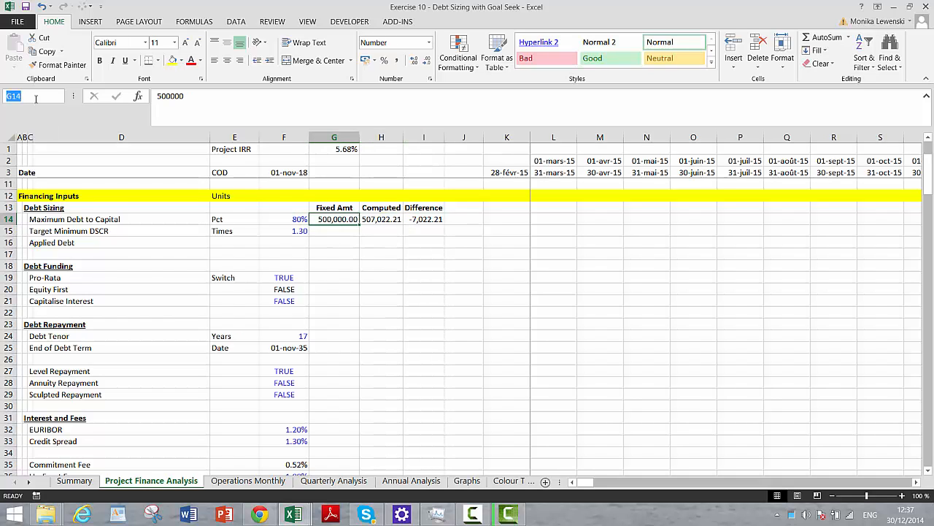
type("fix1")
key("Return")
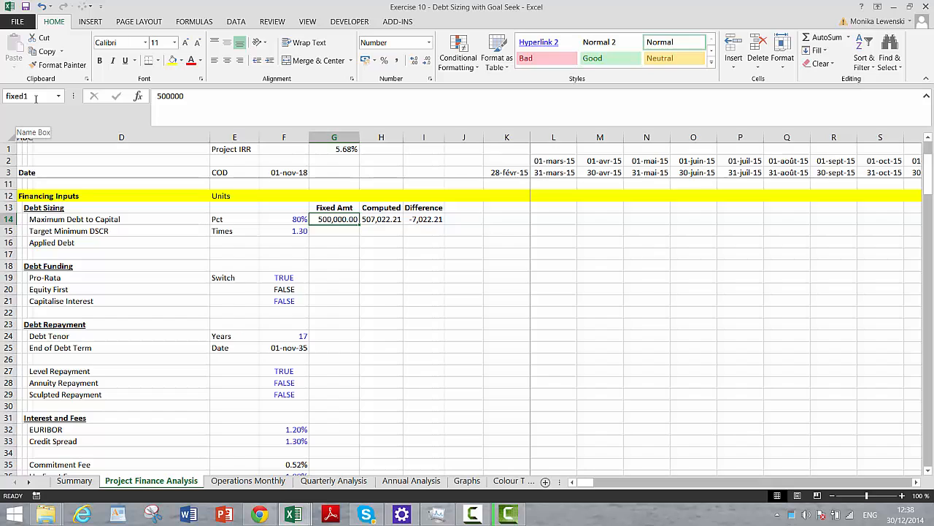
Check the names assigned to the Fixed Amt and Difference cells in the Maximum Debt to Capital row.
key("Down")
key("Down")
key("Up")
key("Up")
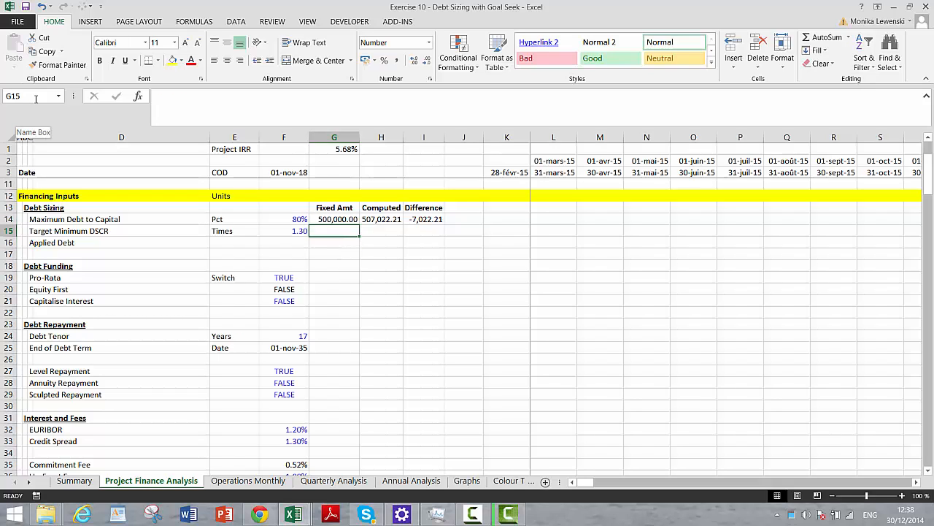
key("Right")
key("Right")
key("Left")
key("Left")
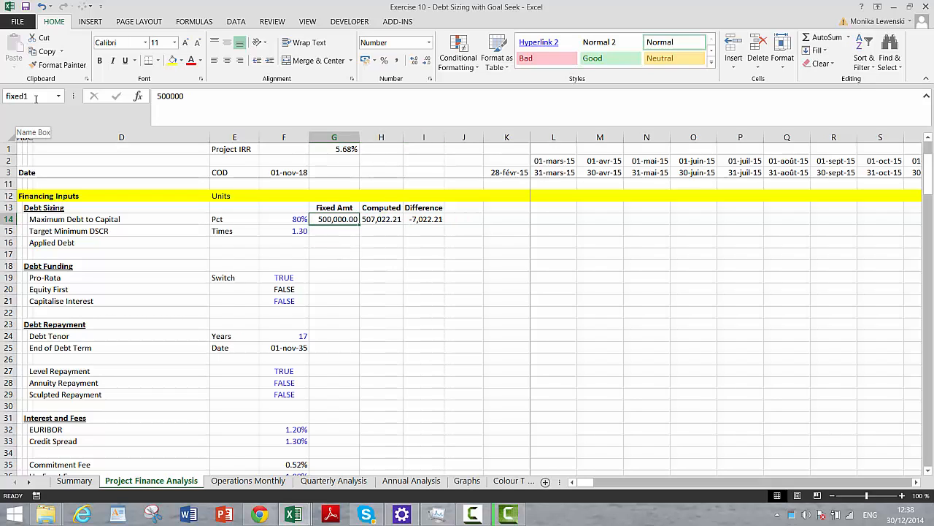
Start recording a macro named goalseek1, stored in This Workbook.
left_click(37, 497)
type("ga")
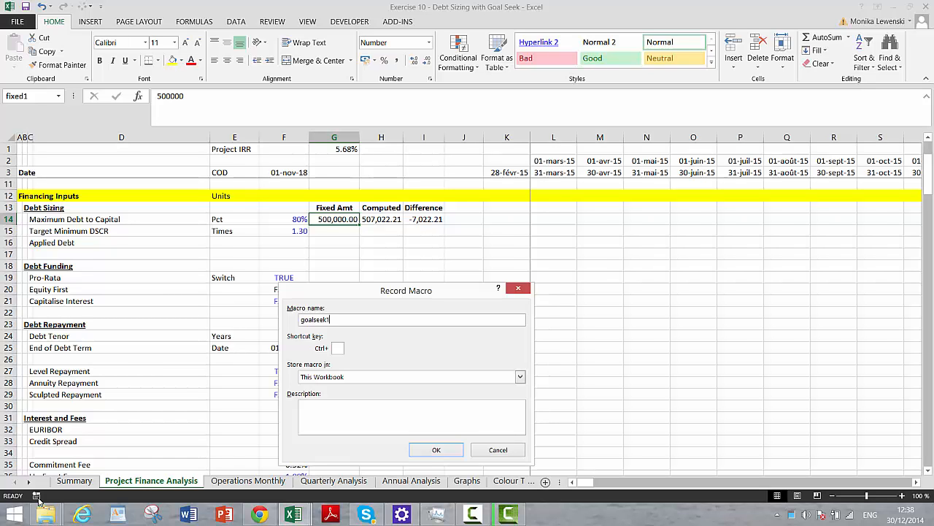
left_click(448, 452)
Run Goal Seek to set the difference cell I14 to 0 by changing the fixed amount in G14, and accept the solution.
left_click(422, 219)
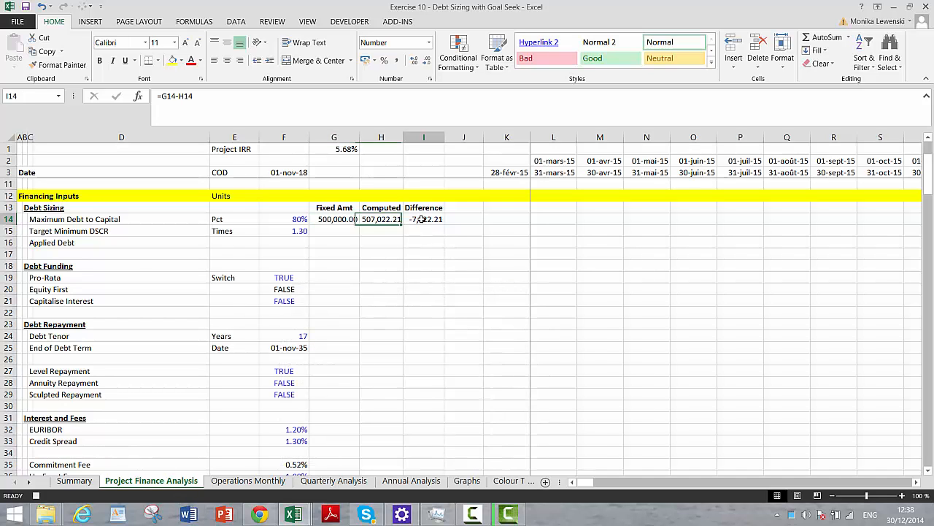
left_click(238, 24)
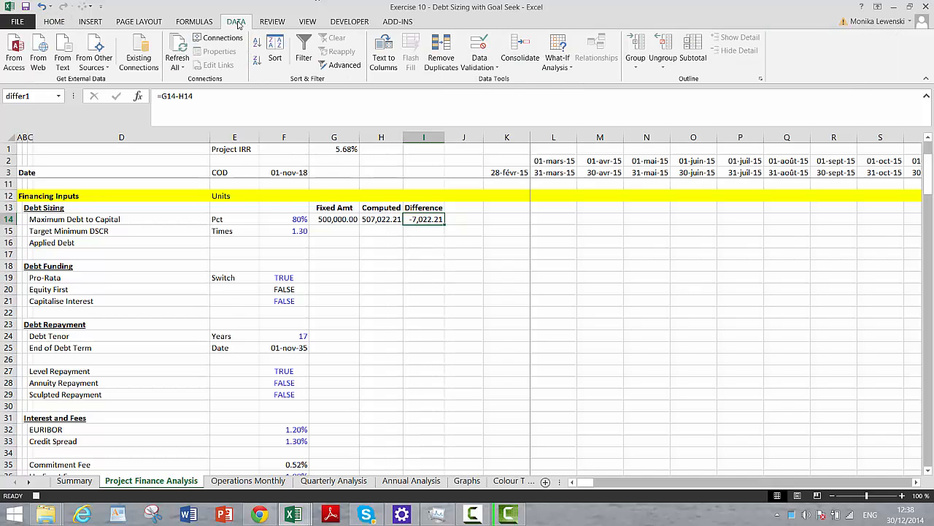
left_click(553, 57)
left_click(565, 89)
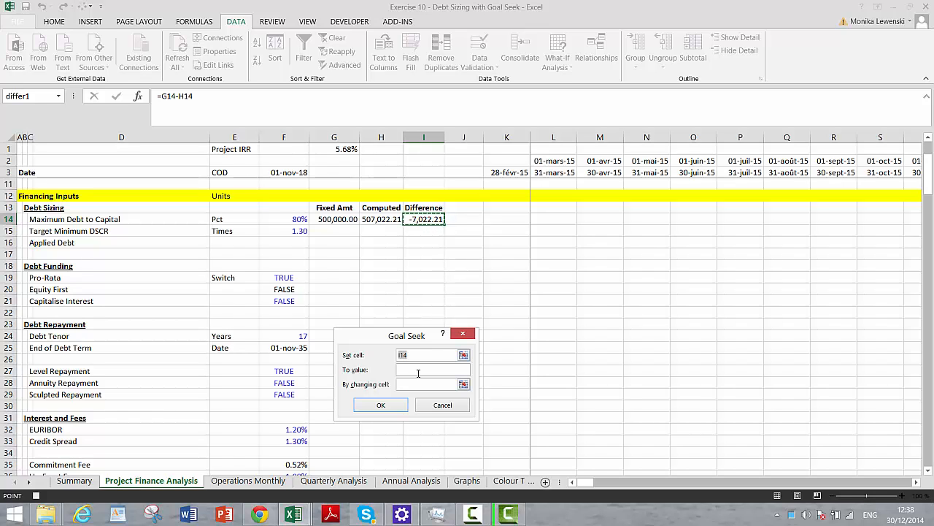
left_click(419, 371)
left_click(463, 384)
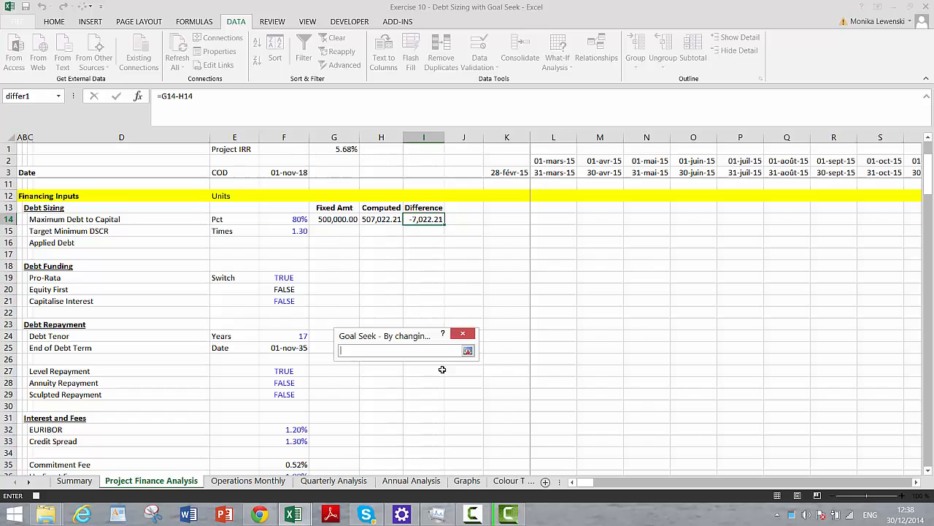
left_click(331, 219)
key("Return")
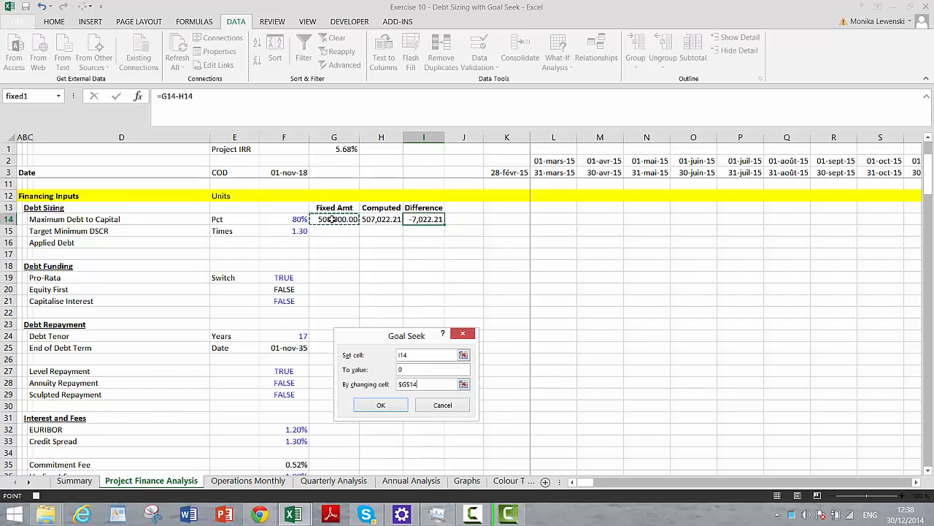
key("Escape")
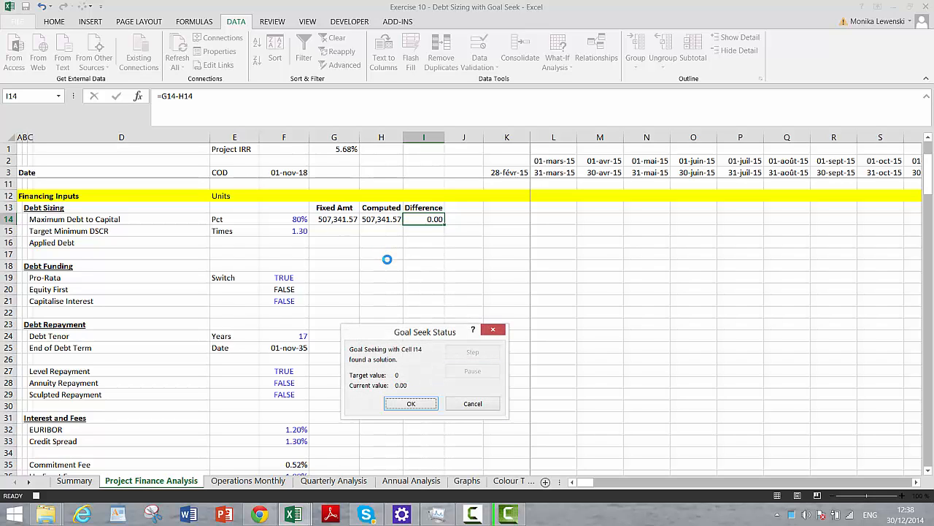
left_click(412, 403)
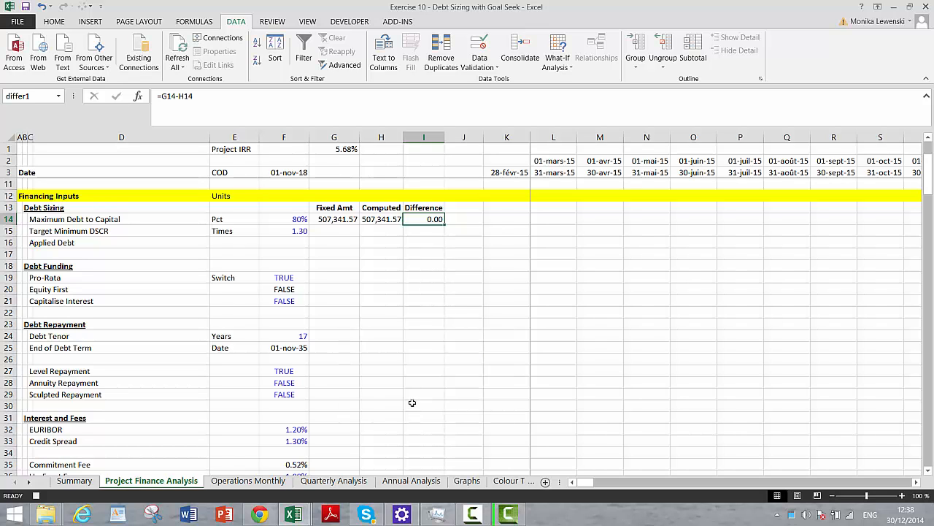
Select cell H16 and stop recording the goalseek1 macro.
left_click(367, 243)
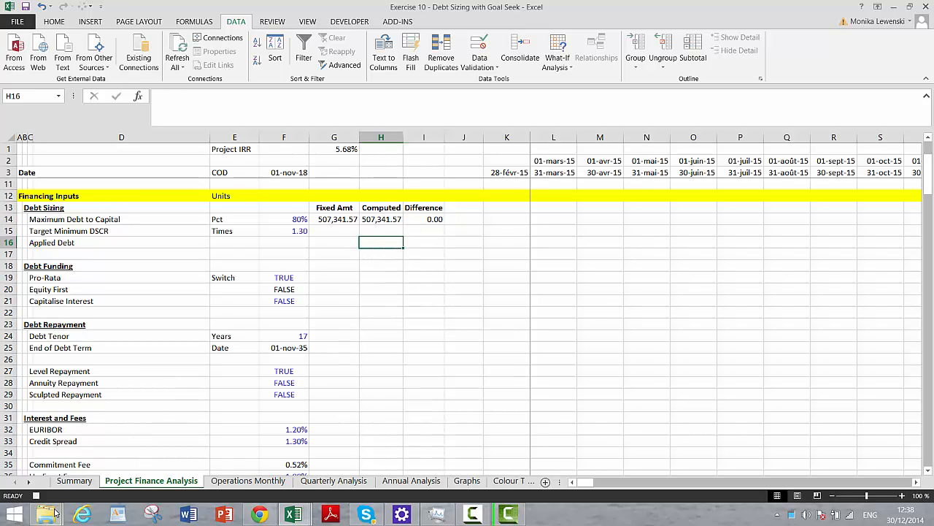
left_click(38, 497)
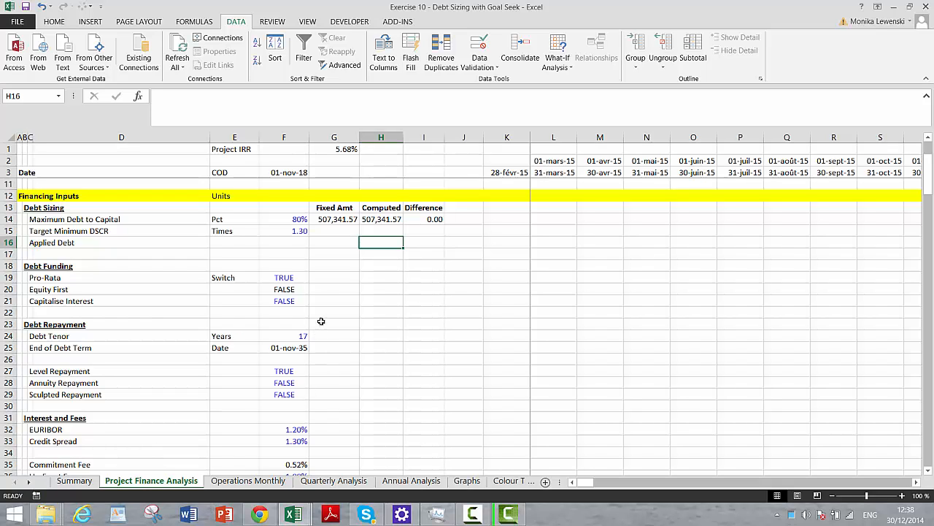
left_click(333, 291)
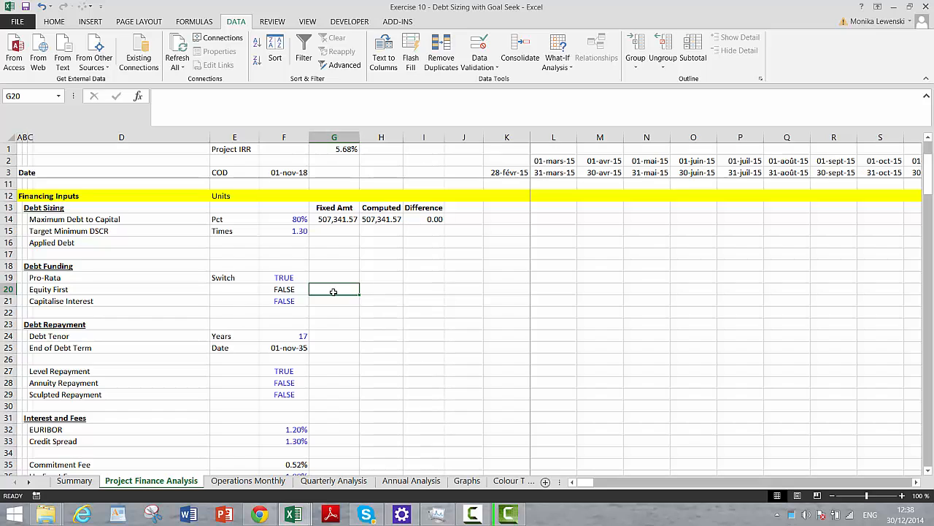
Insert a small form-control button in cell J14 beside the difference and assign the goalseek1 macro to it.
left_click(465, 218)
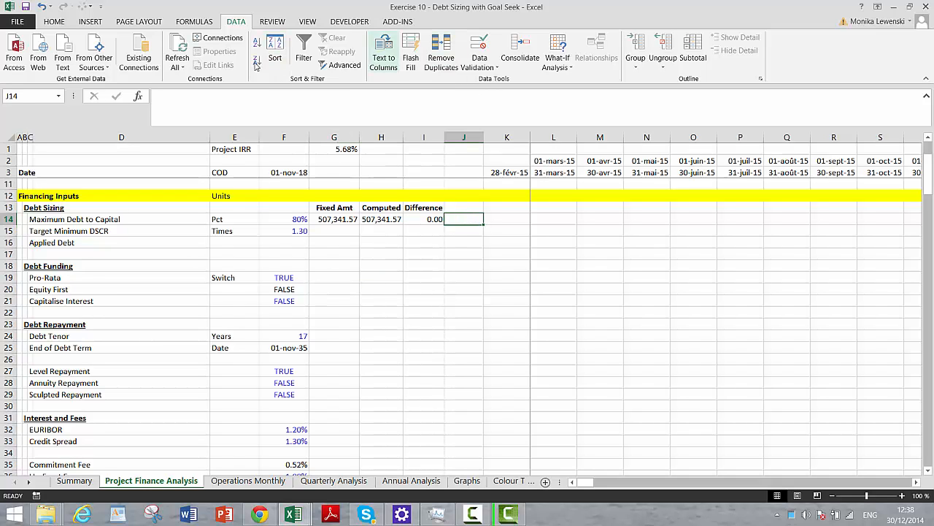
left_click(347, 22)
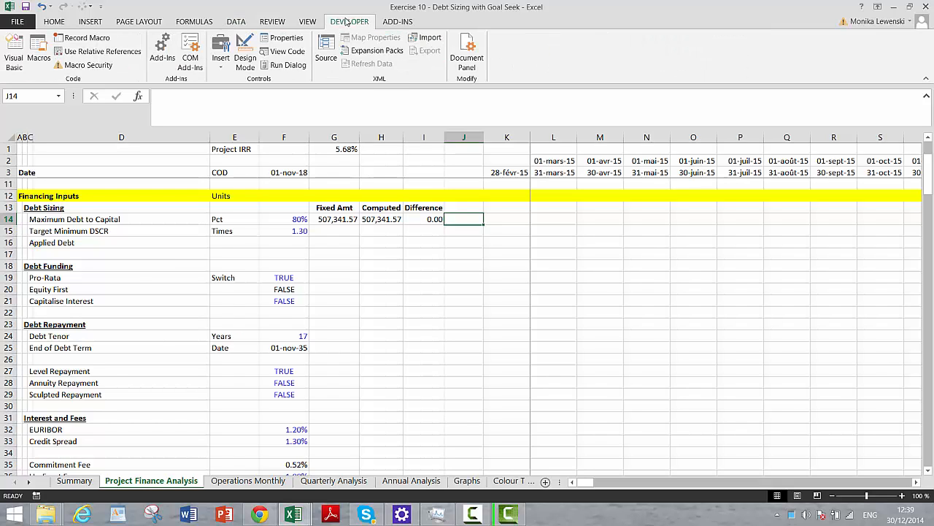
left_click(220, 49)
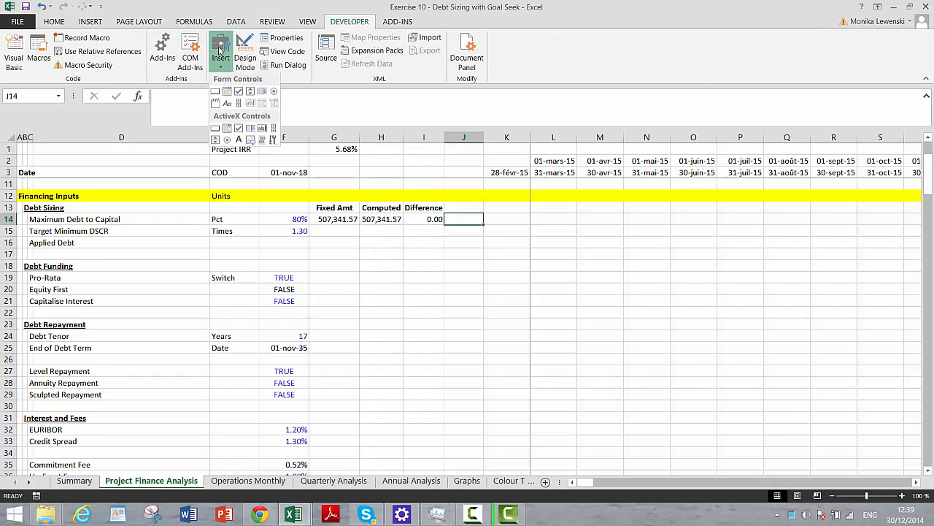
left_click(214, 92)
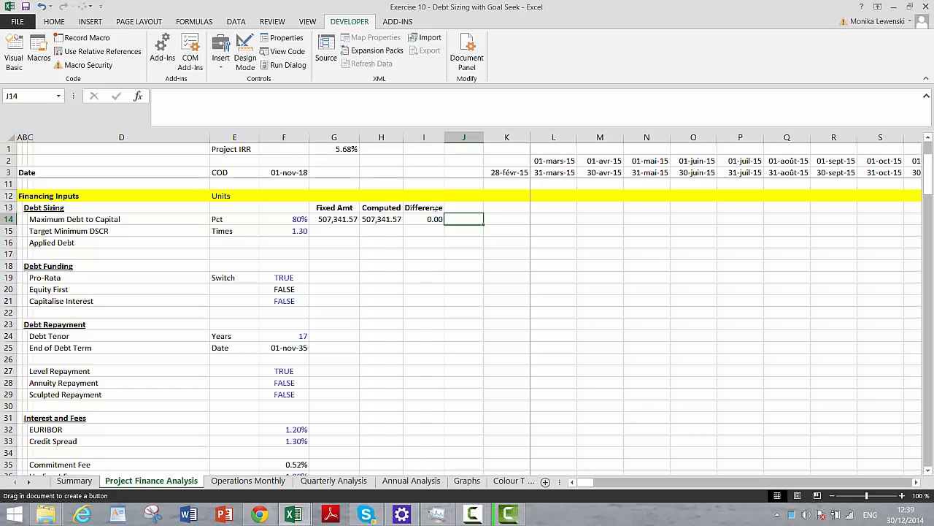
left_click_drag(449, 214, 484, 225)
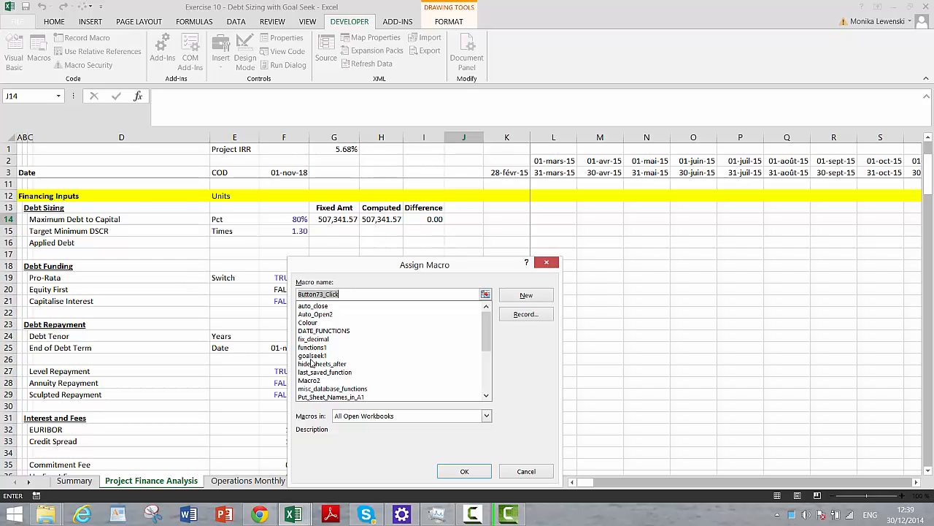
left_click(311, 357)
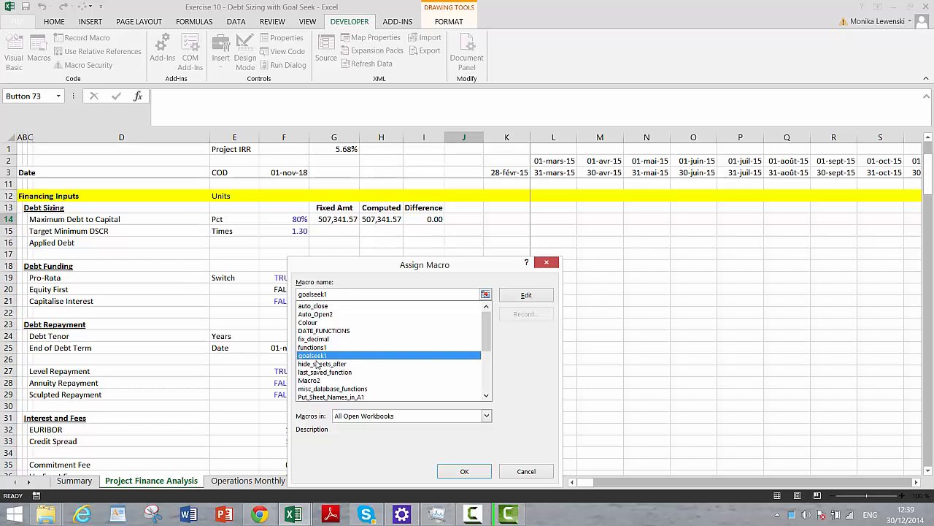
left_click(465, 470)
left_click(450, 261)
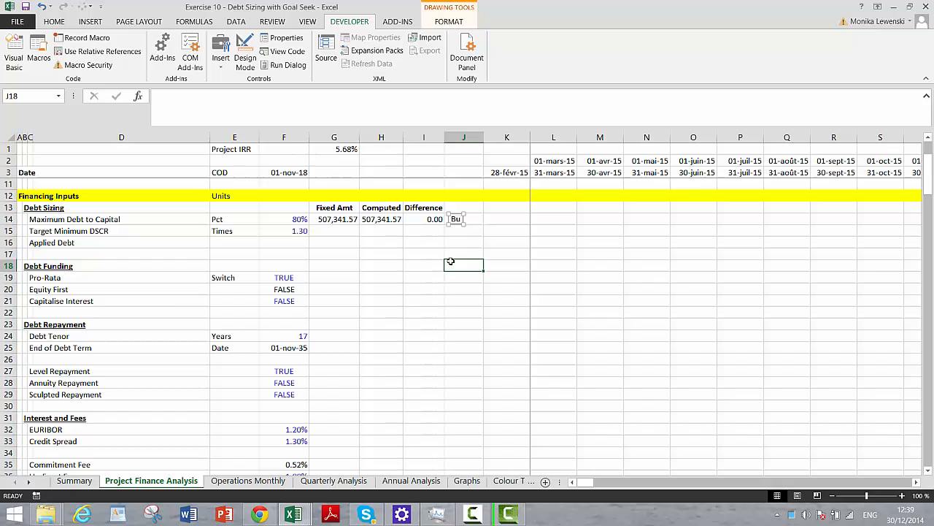
Change the label of the new macro button in J14 to 1.
right_click(457, 223)
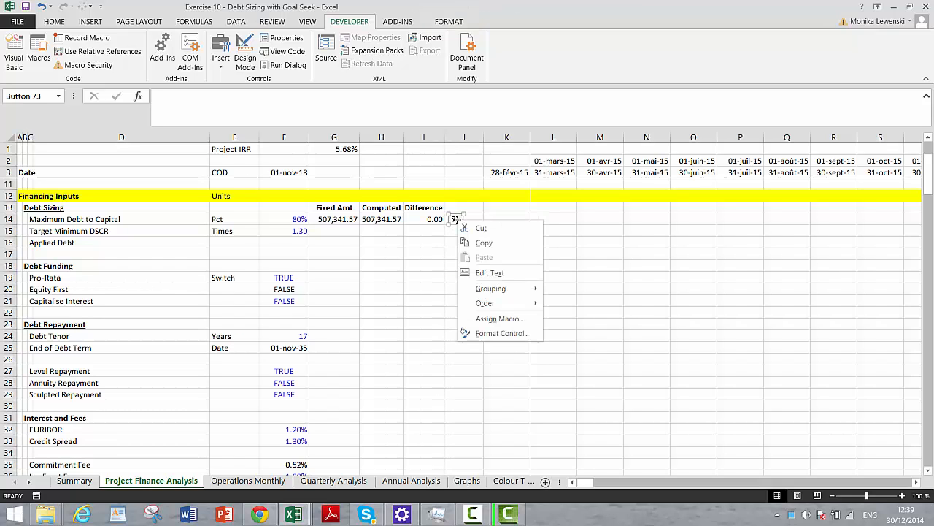
left_click(477, 274)
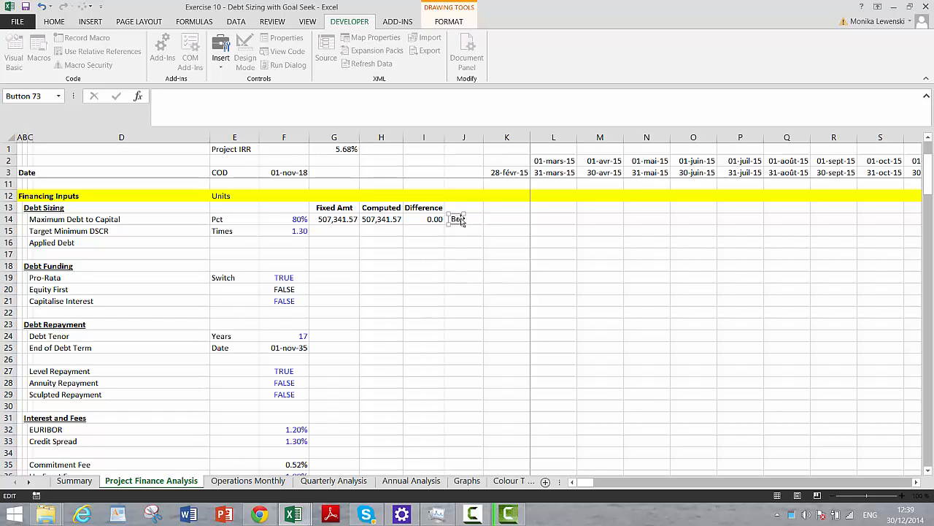
left_click(454, 255)
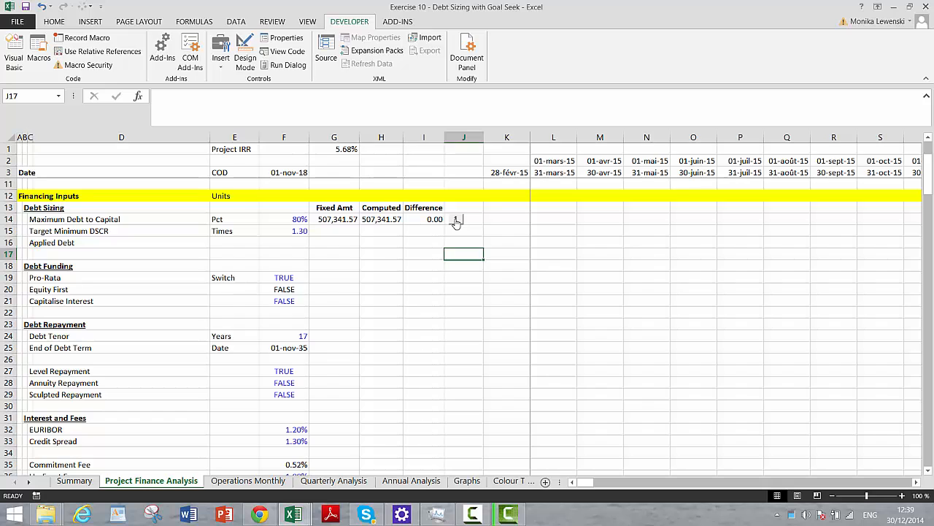
right_click(454, 219)
left_click(430, 263)
left_click(429, 261)
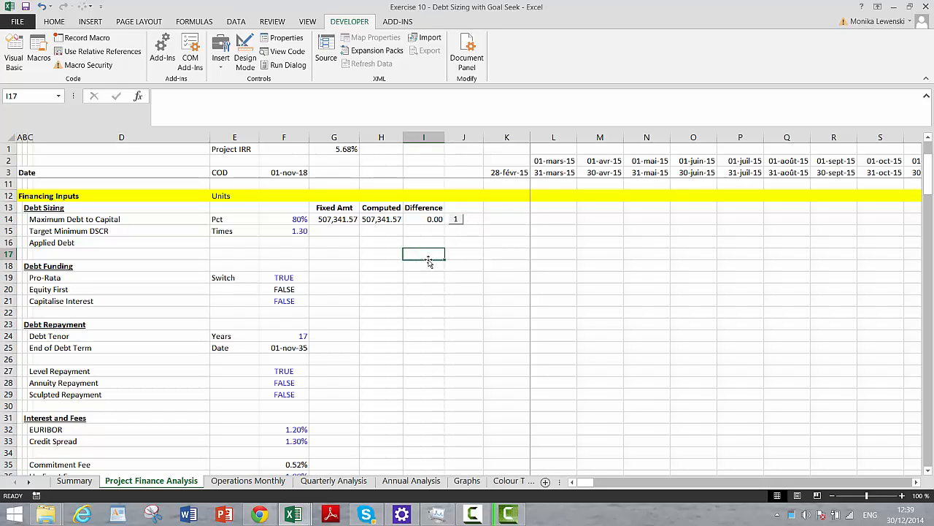
Open the button's goalseek1 macro code for editing and delete the lines that select I14 and H16.
right_click(457, 220)
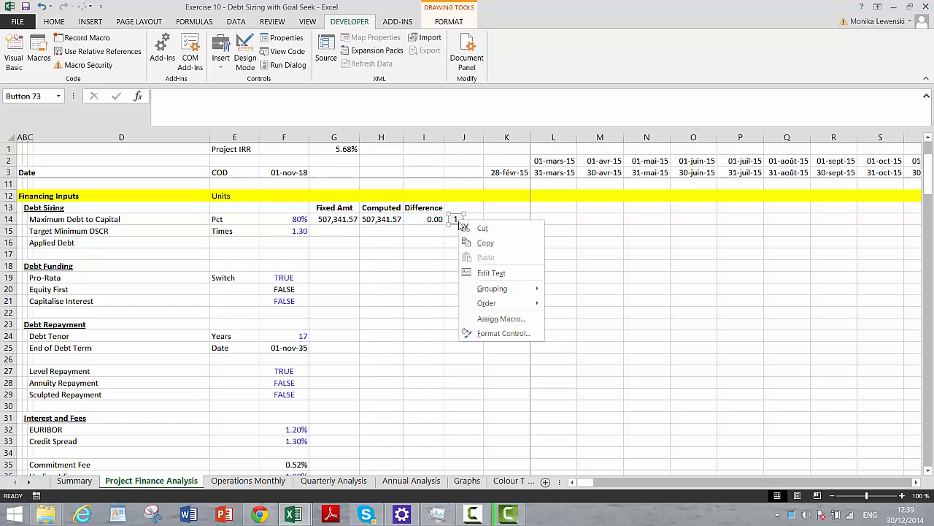
left_click(486, 322)
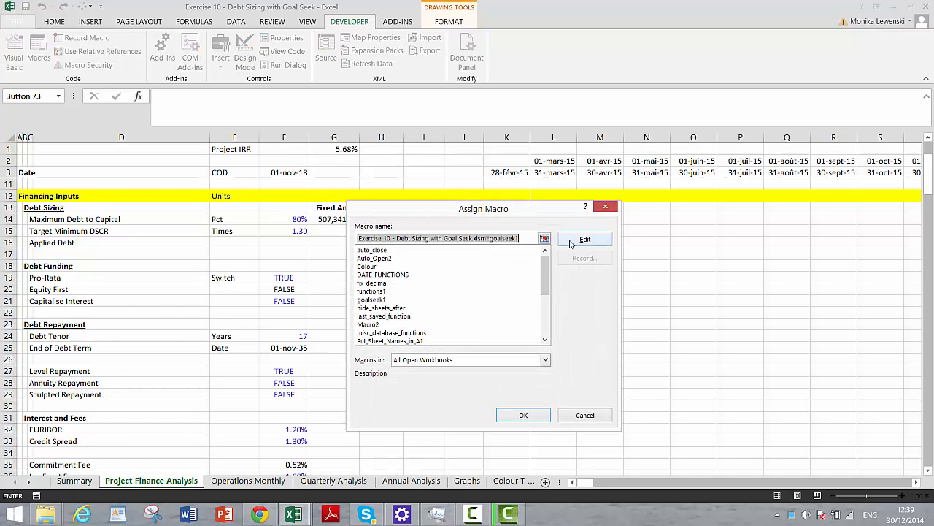
left_click(571, 243)
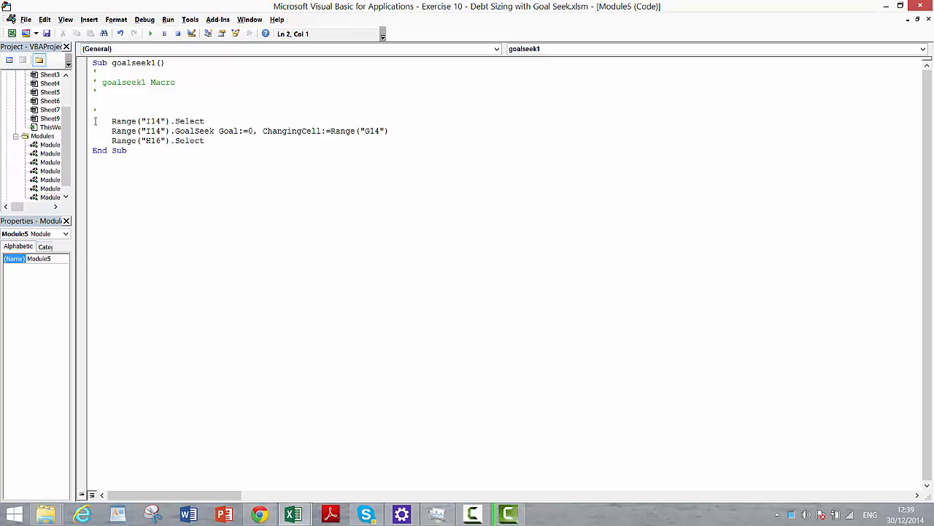
left_click(203, 121, "shift")
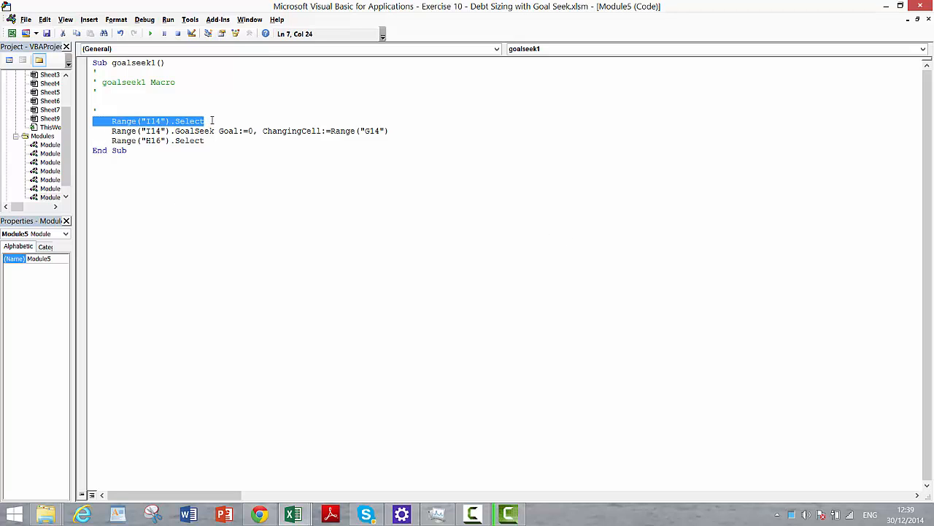
key("Delete")
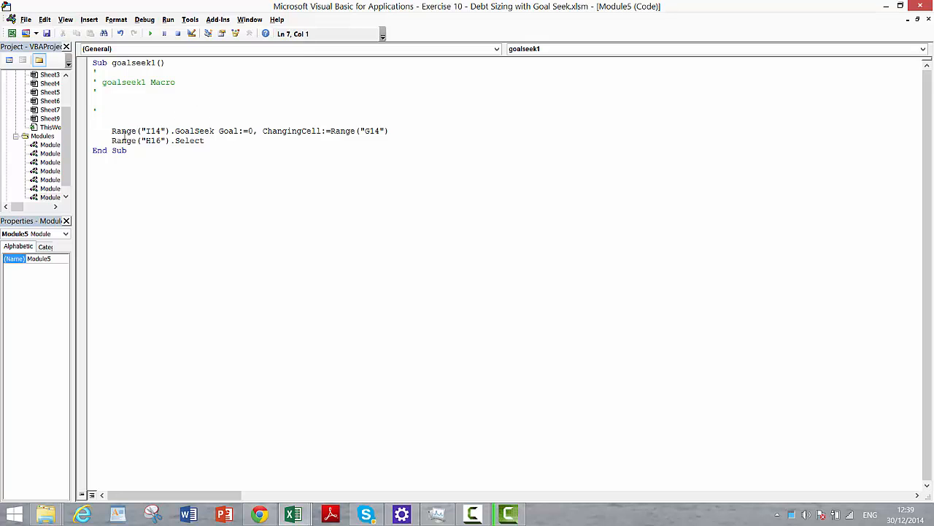
left_click(203, 142, "shift")
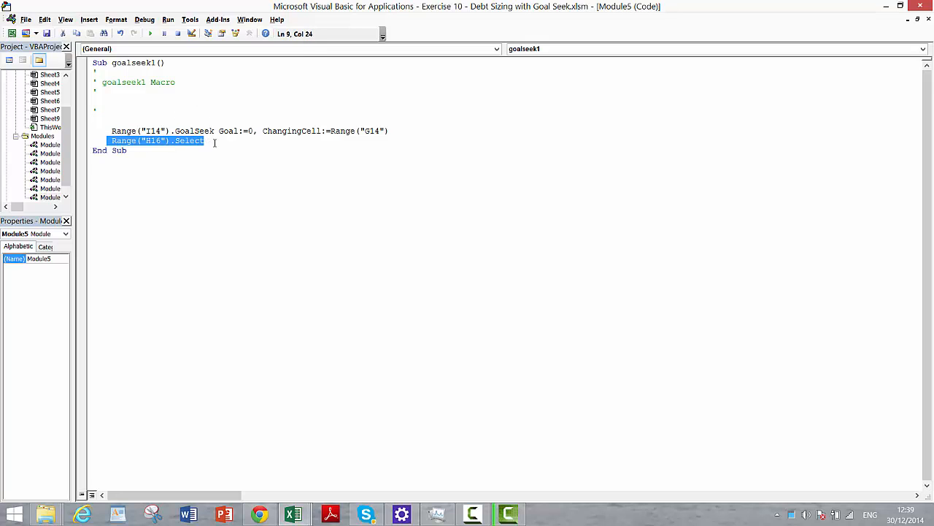
key("Delete")
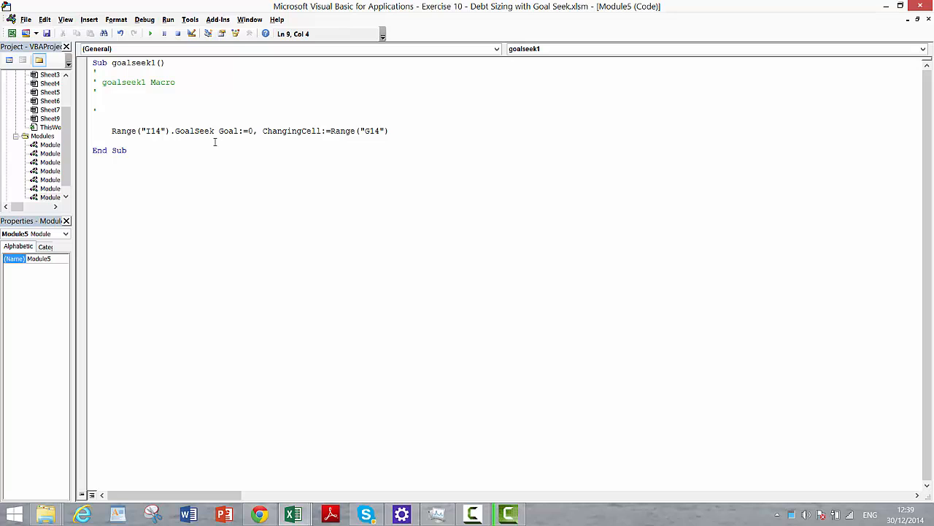
Replace the I14 reference in the GoalSeek line with differenc1.
left_click(144, 132)
type("differenc")
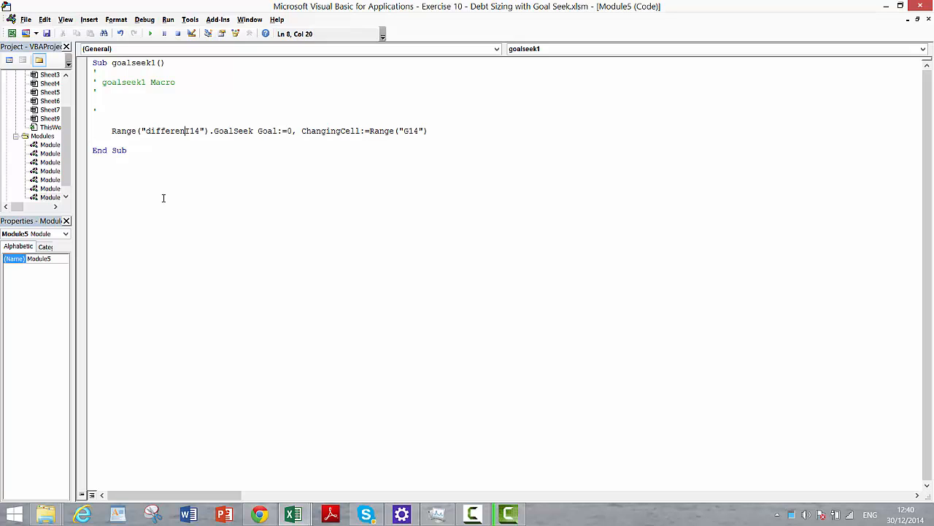
type("e")
key("Delete")
key("Delete")
key("Delete")
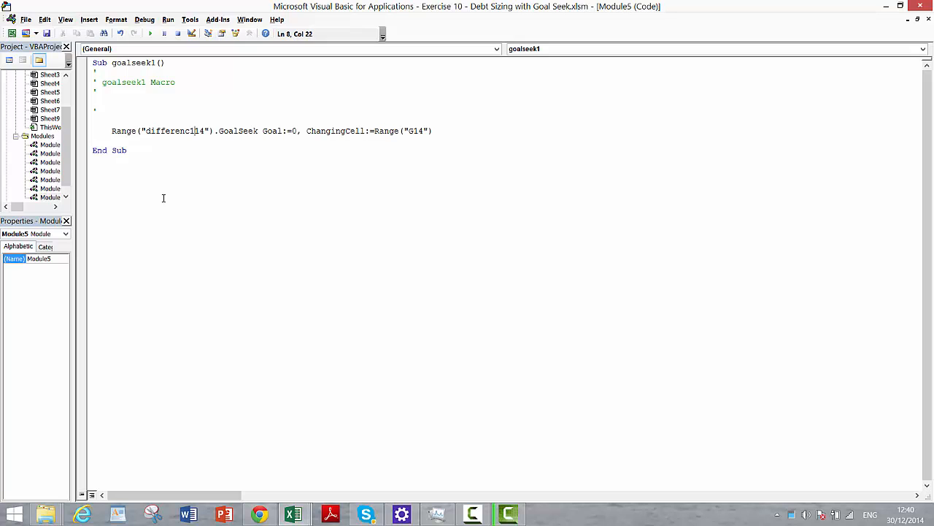
Replace the G14 reference of the ChangingCell argument with the range name fixed1.
left_click(414, 130)
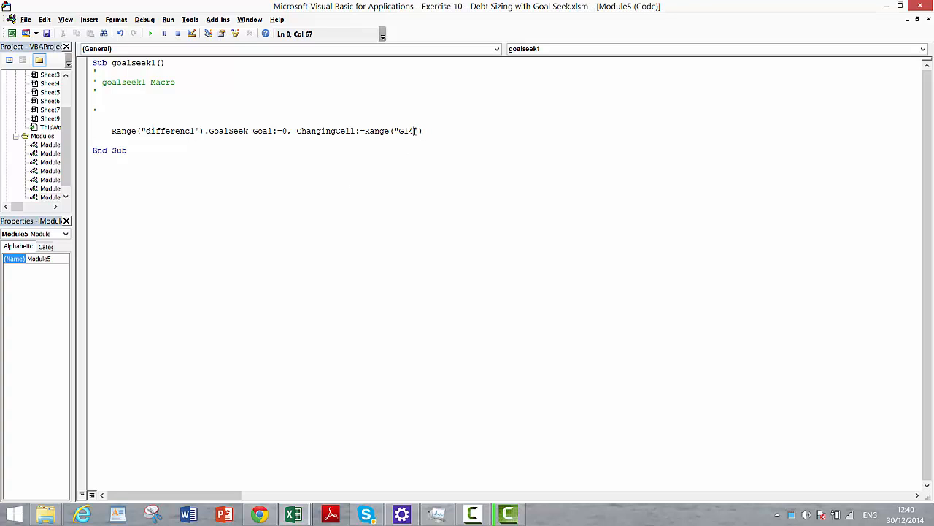
key("BackSpace")
key("BackSpace")
key("BackSpace")
type("fi")
type("xed")
type("1")
Shrink the code window, move it beside the worksheet inputs, and change the GoalSeek range name to difference1.
left_click(901, 6)
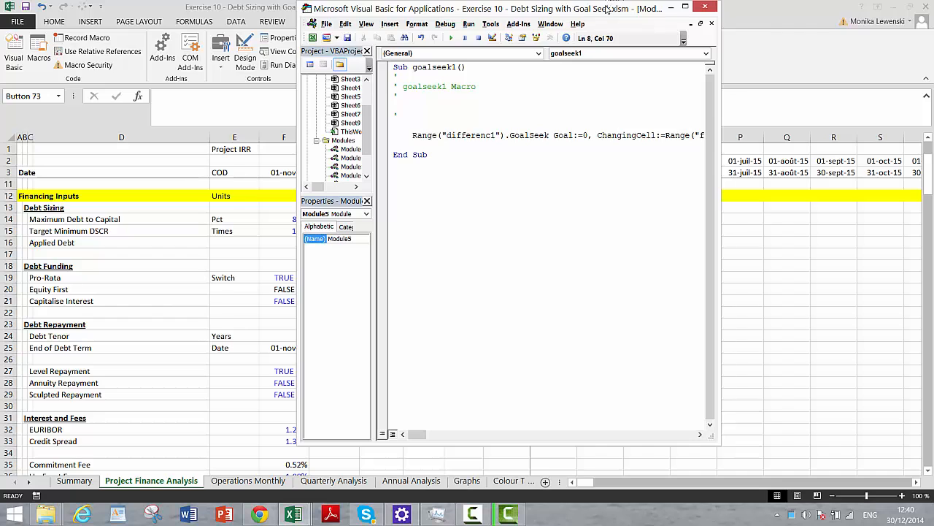
left_click_drag(608, 7, 771, 33)
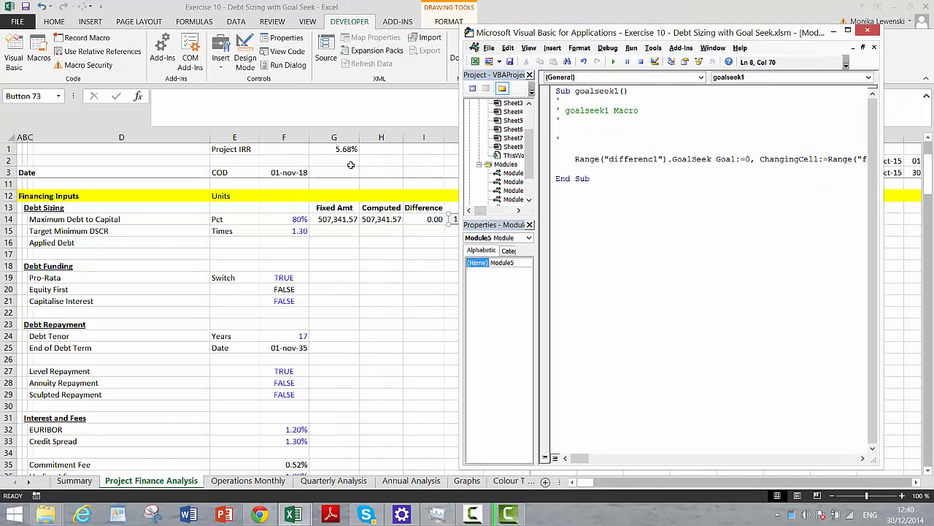
left_click(655, 159)
type("e")
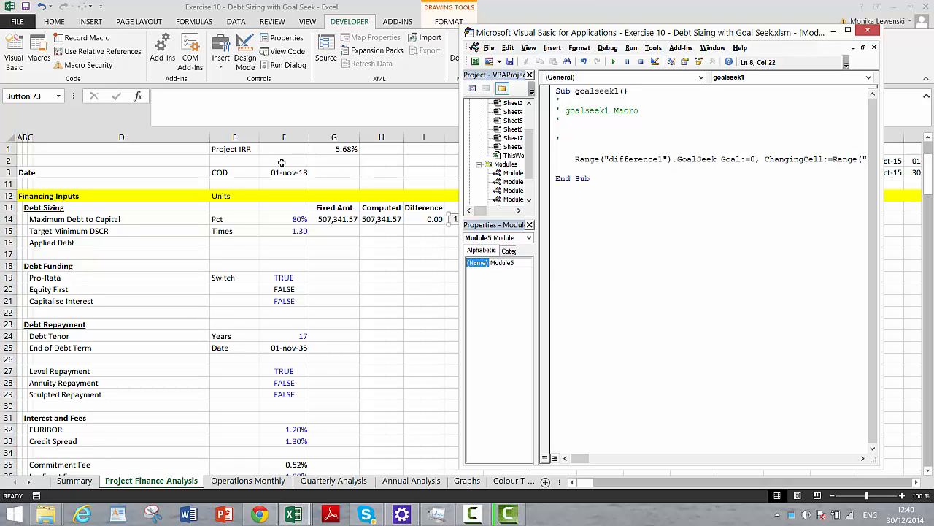
Check the workbook's defined range names and change the range name in the macro's GoalSeek line to differ1.
left_click(60, 96)
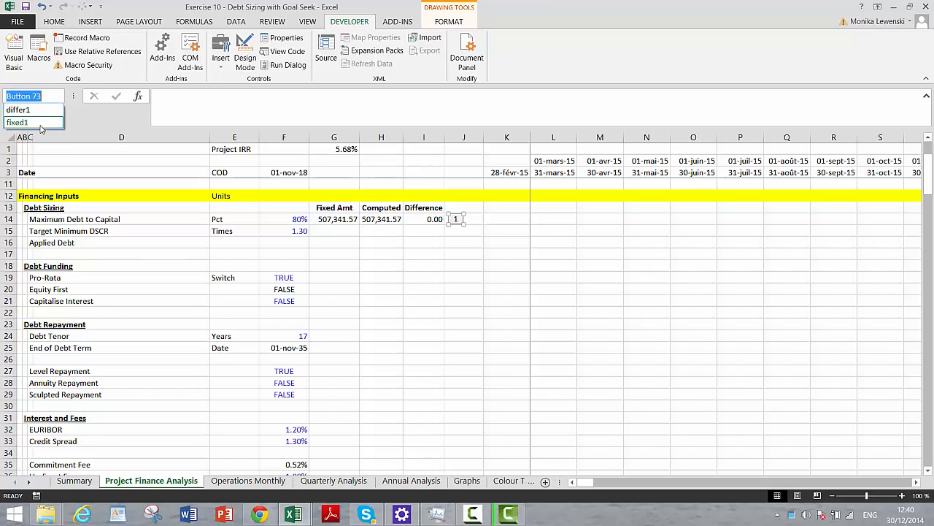
left_click(137, 194)
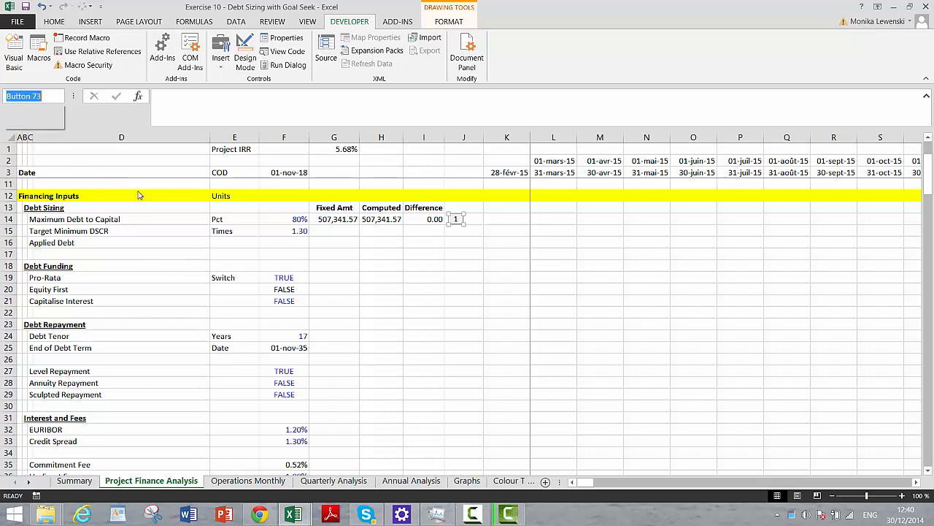
left_click(357, 267)
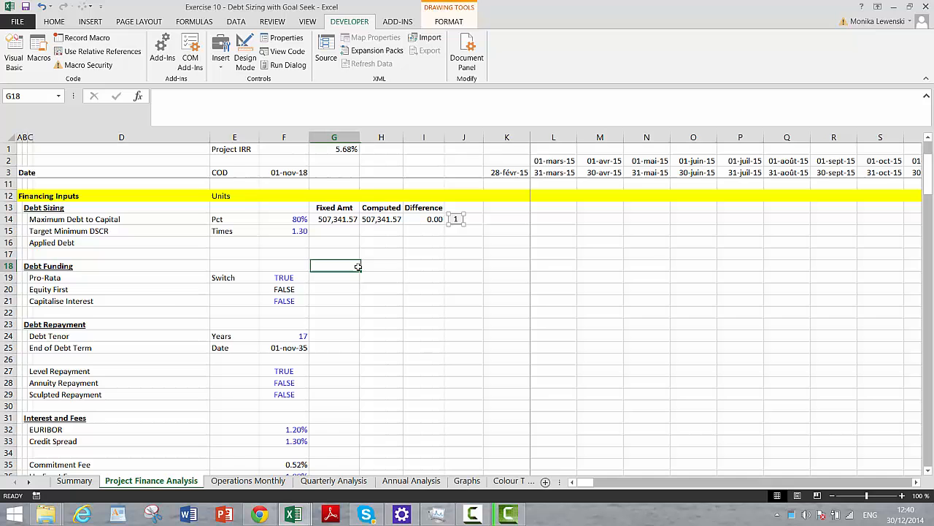
left_click(292, 514)
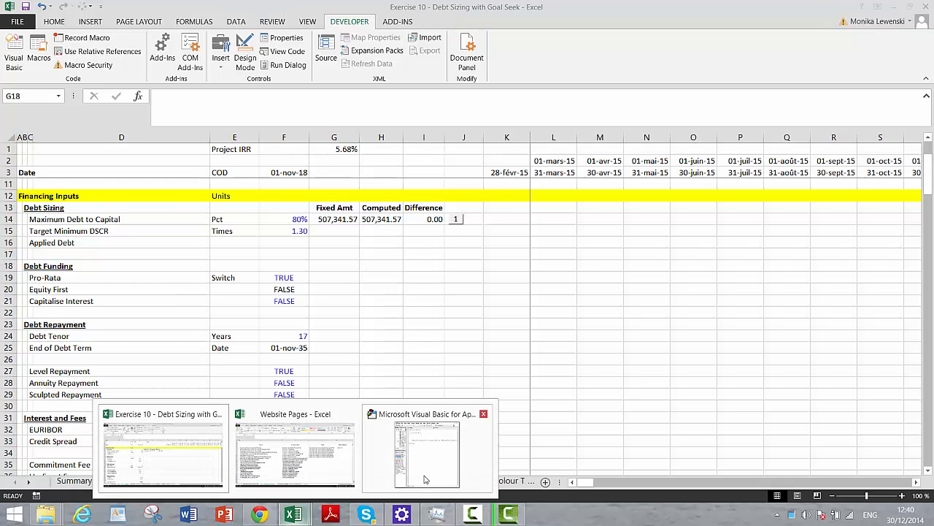
left_click(410, 467)
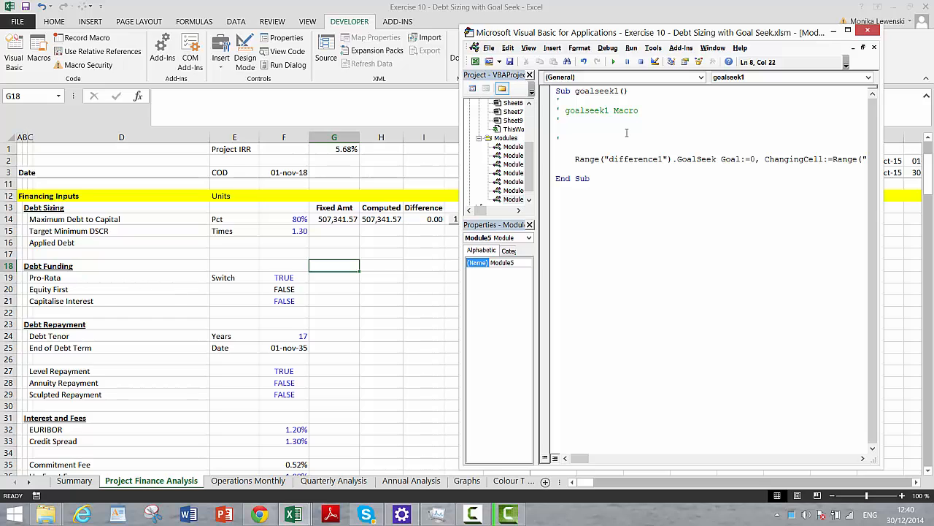
key("BackSpace")
key("BackSpace")
key("BackSpace")
key("BackSpace")
key("BackSpace")
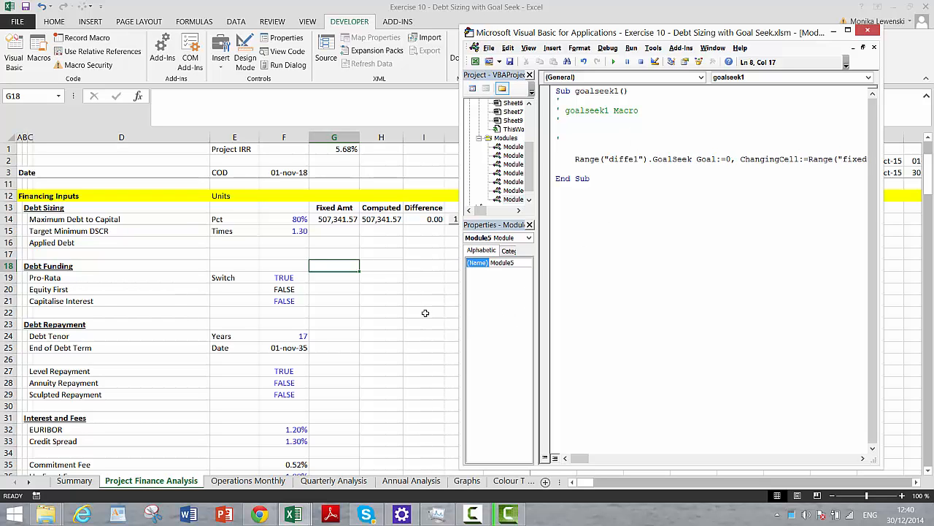
key("BackSpace")
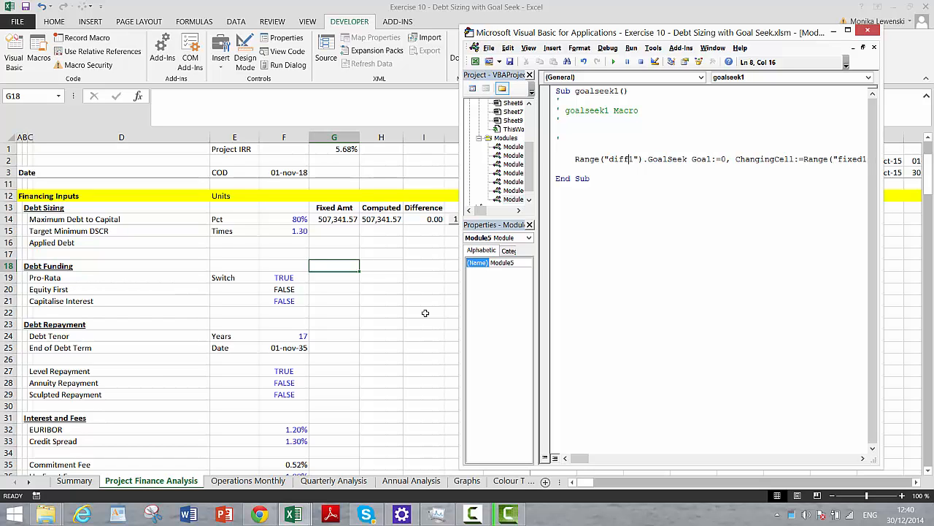
key("BackSpace")
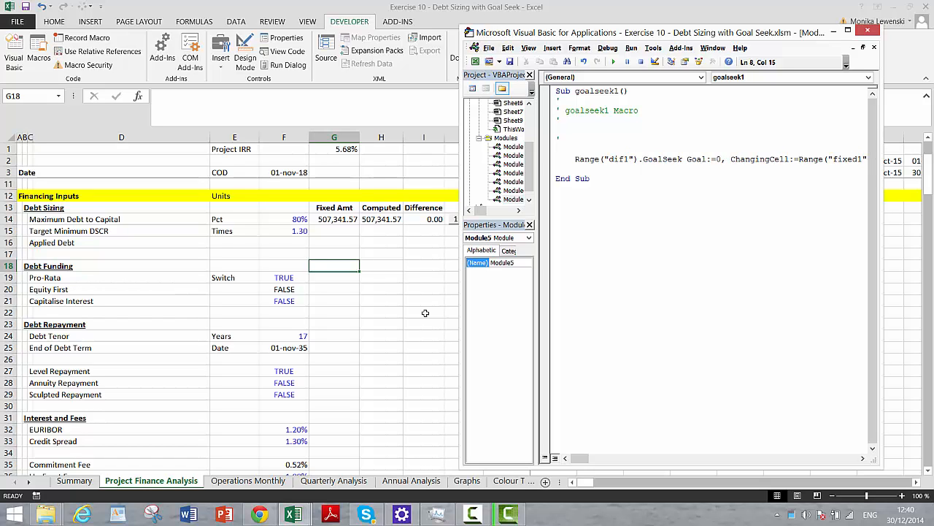
type("er")
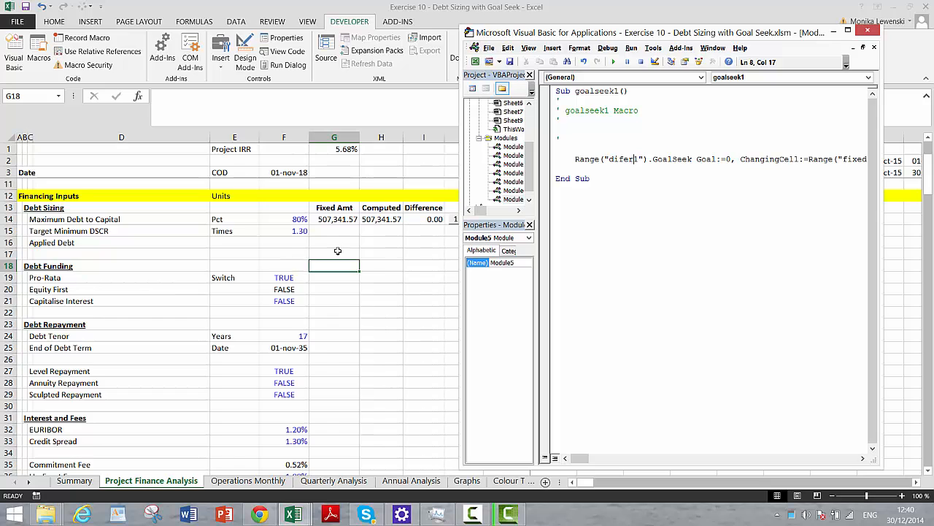
key("BackSpace")
key("BackSpace")
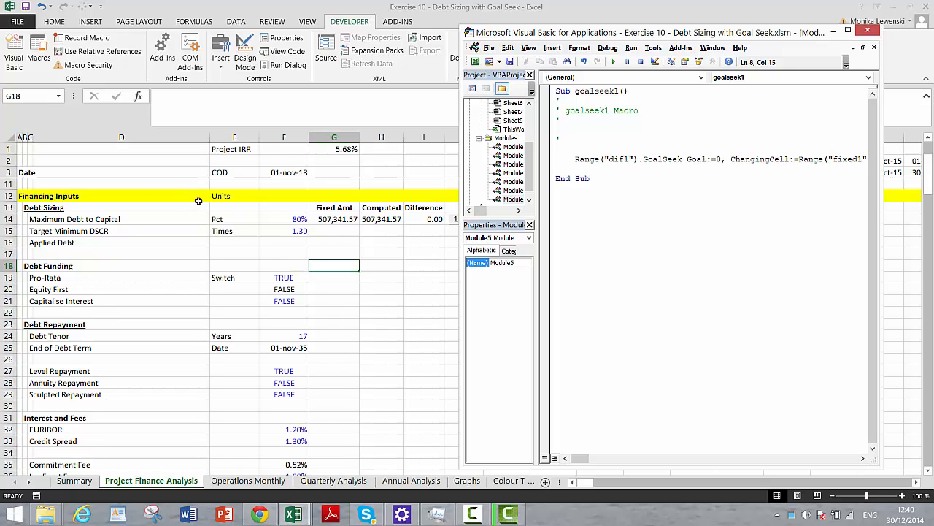
type("fer")
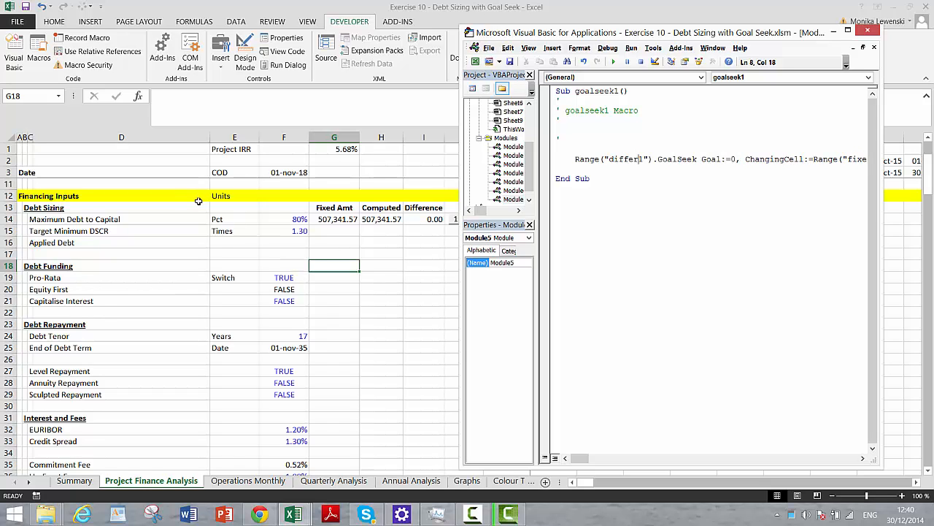
Compare the defined range names with the macro code once more and run the Goal Seek macro with the worksheet's button 1.
left_click(61, 96)
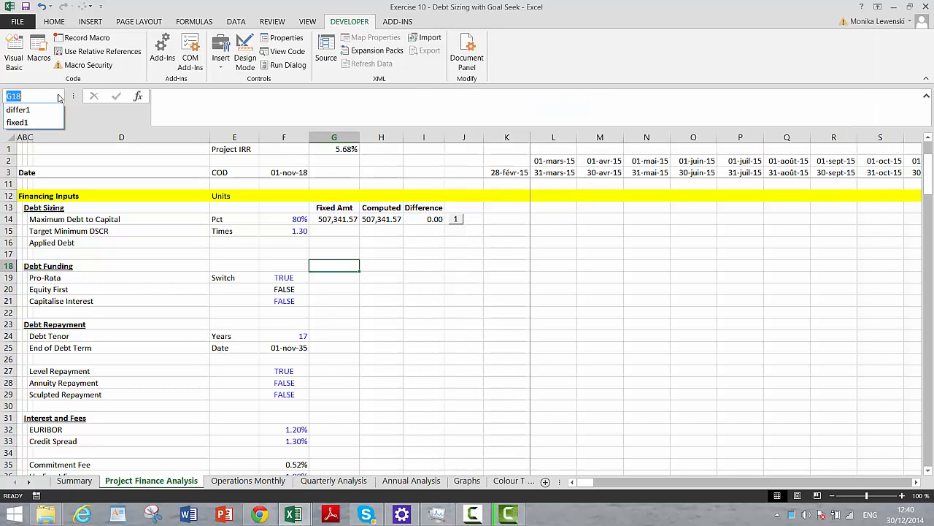
left_click(256, 293)
left_click(505, 325)
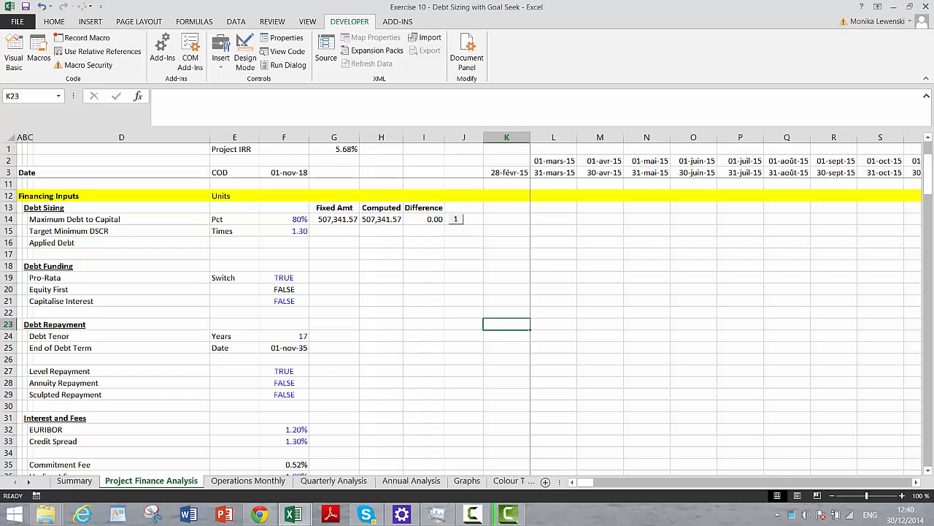
left_click(292, 514)
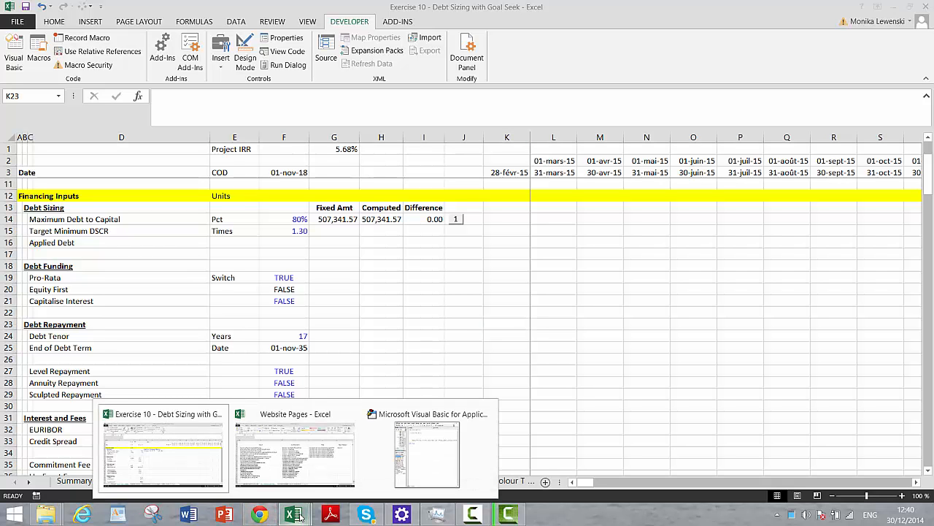
left_click(437, 475)
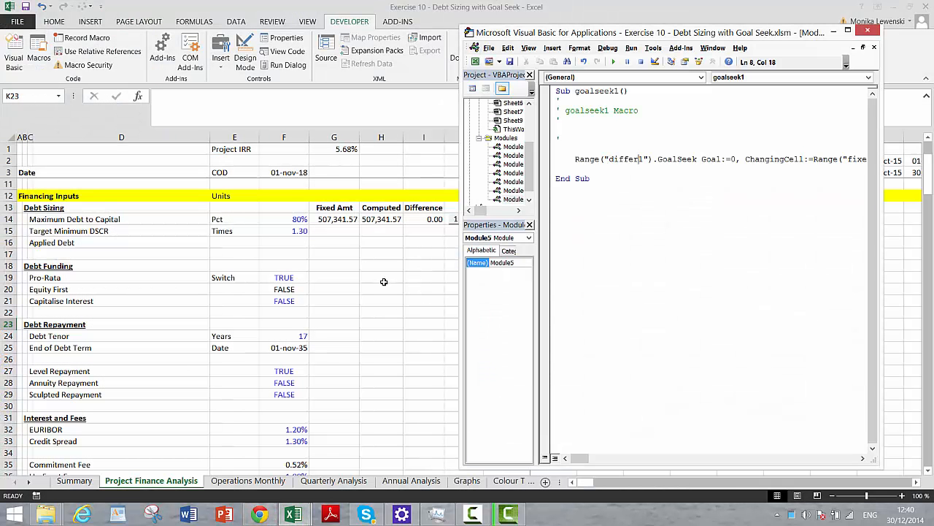
left_click(383, 282)
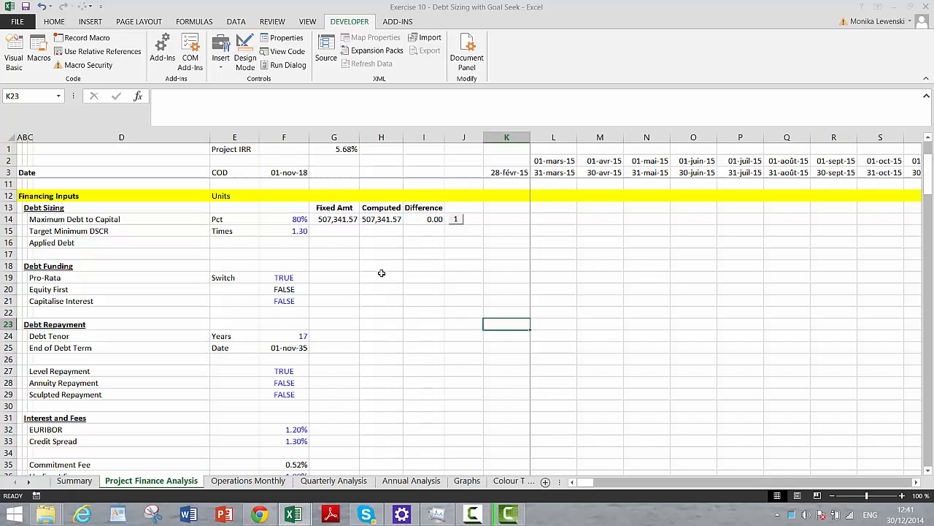
left_click(455, 220)
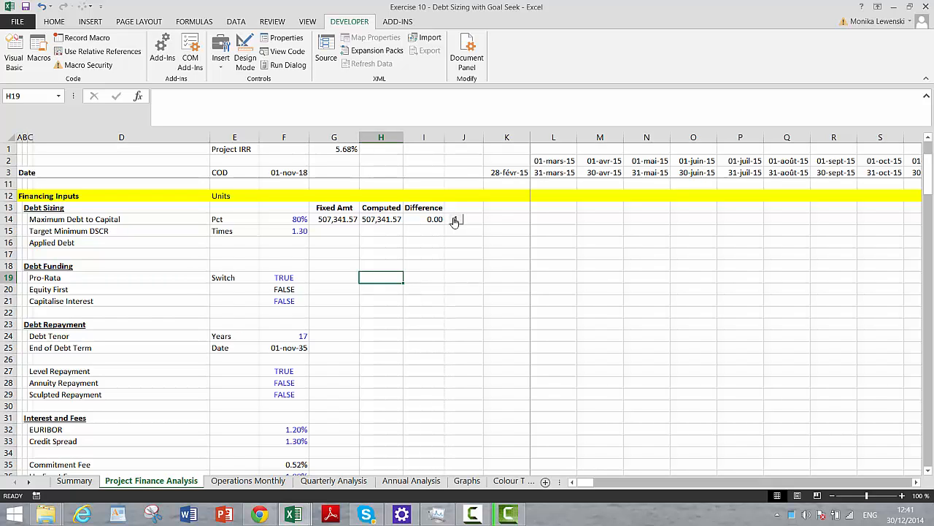
Set the Maximum Debt to Capital in F14 to 60% and run the Goal Seek macro with button 1.
left_click(299, 223)
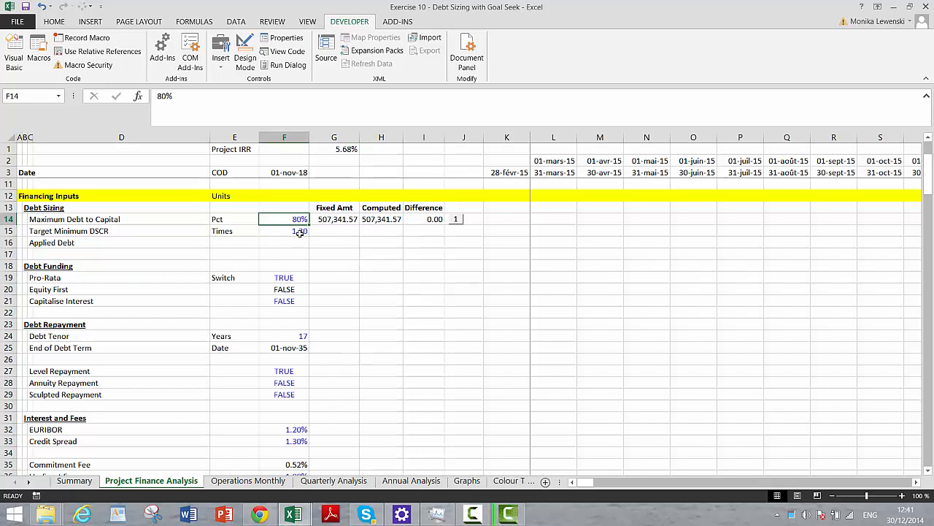
type("60")
key("Return")
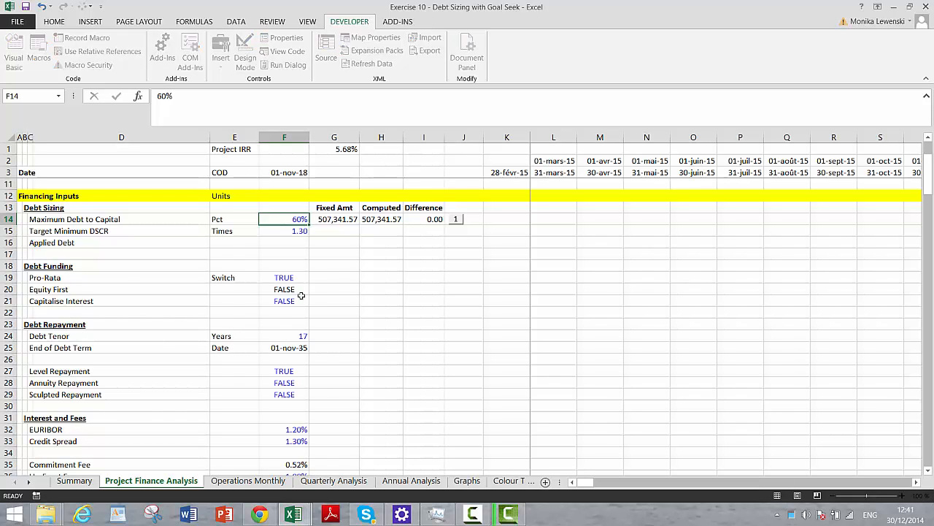
left_click(457, 222)
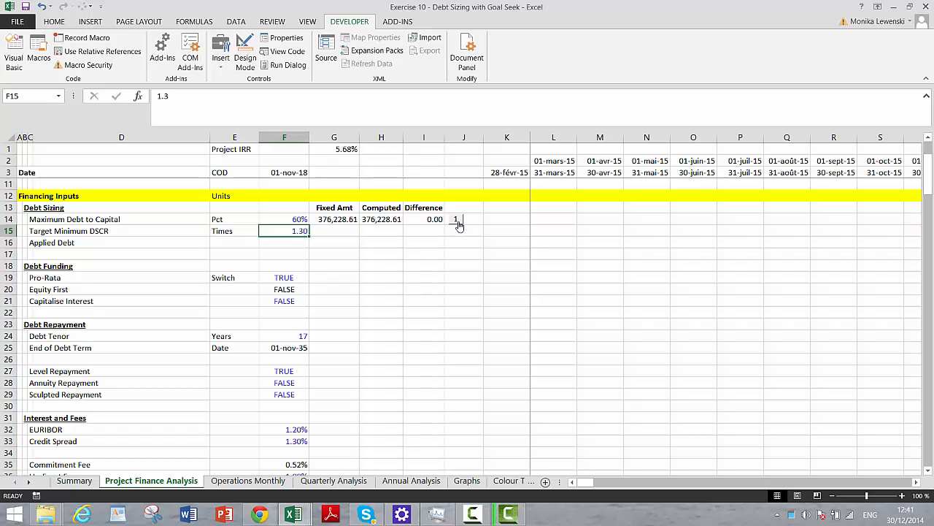
Link the Computed cell H15 of the Target Minimum DSCR row to the minimum DSCR in F180.
key("Right")
key("Right")
type("=")
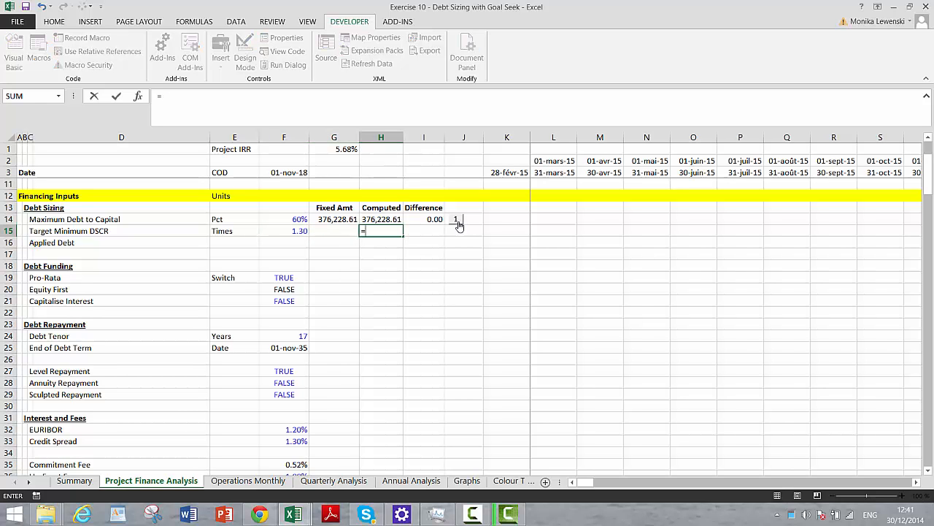
key("Page_Down")
key("Page_Down")
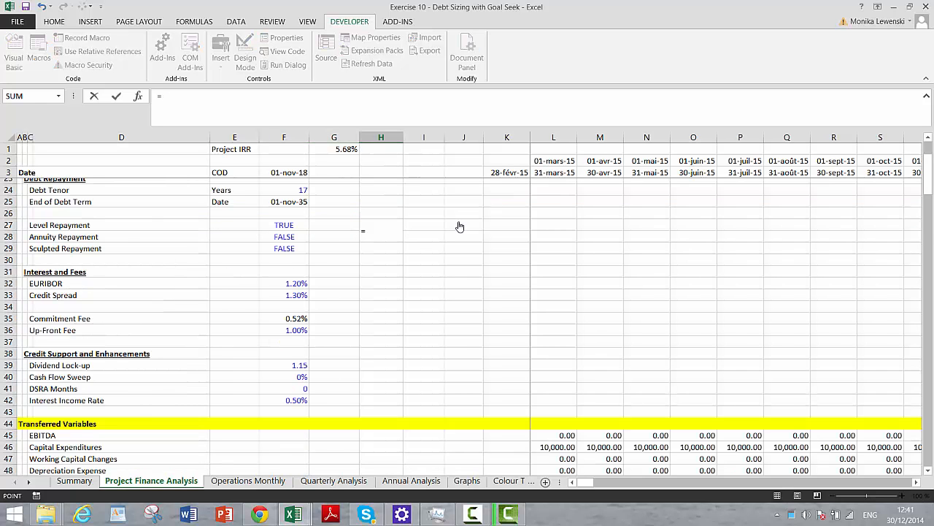
key("Page_Down")
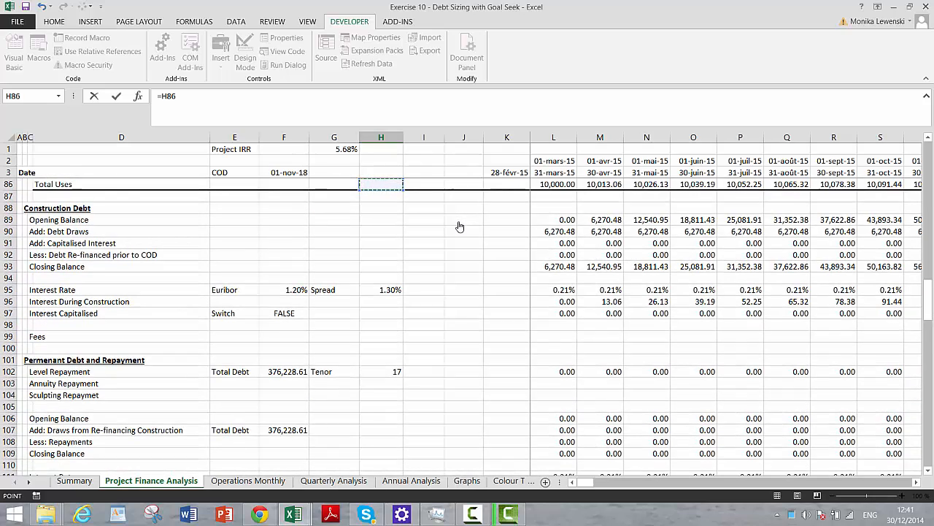
key("Down")
key("Down")
key("Down")
key("Down")
key("Down")
key("Down")
key("Down")
key("Down")
key("Down")
key("Down")
key("Down")
key("Down")
key("Down")
key("Down")
key("Down")
key("Down")
key("Down")
key("Down")
key("Down")
key("Down")
key("Down")
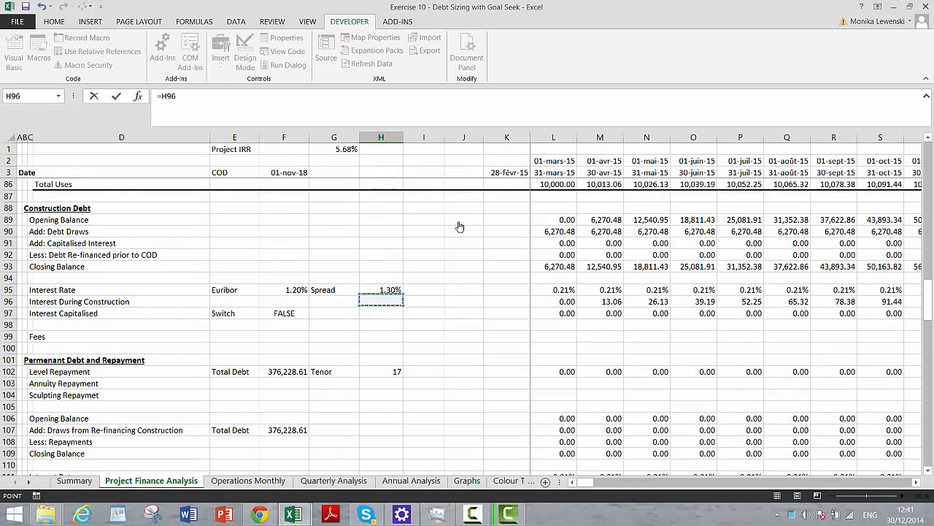
key("Page_Down")
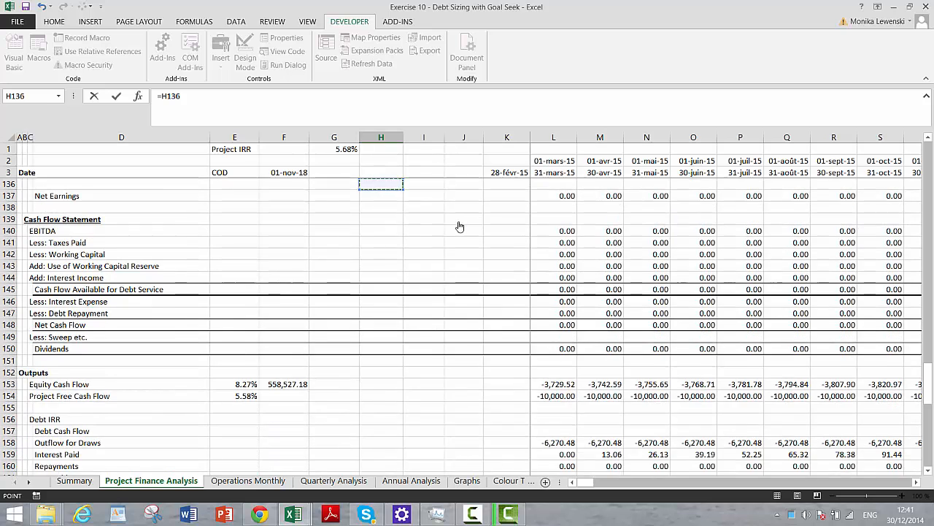
key("Page_Down")
key("Down")
key("Down")
key("Down")
key("Down")
key("Down")
key("Down")
key("Down")
key("Down")
key("Down")
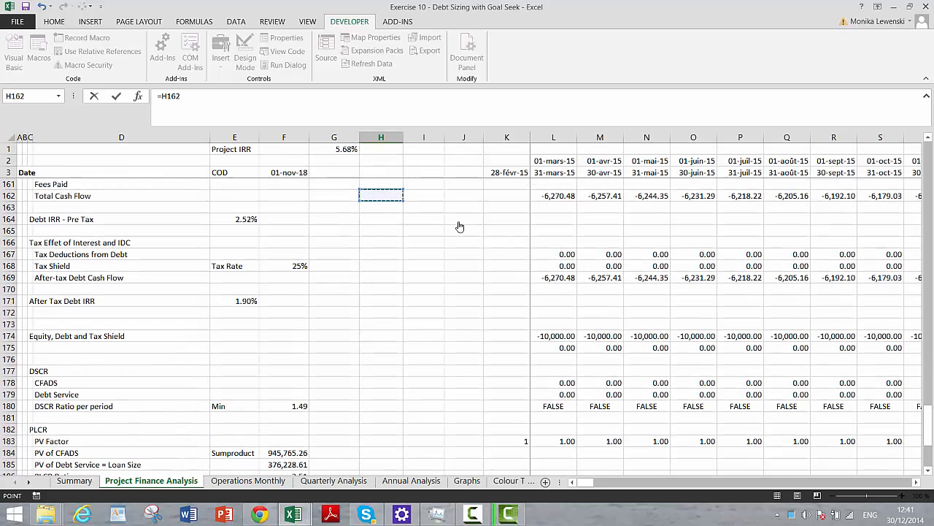
key("Down")
key("Down")
key("Down")
key("Down")
key("Down")
key("Down")
key("Down")
key("Down")
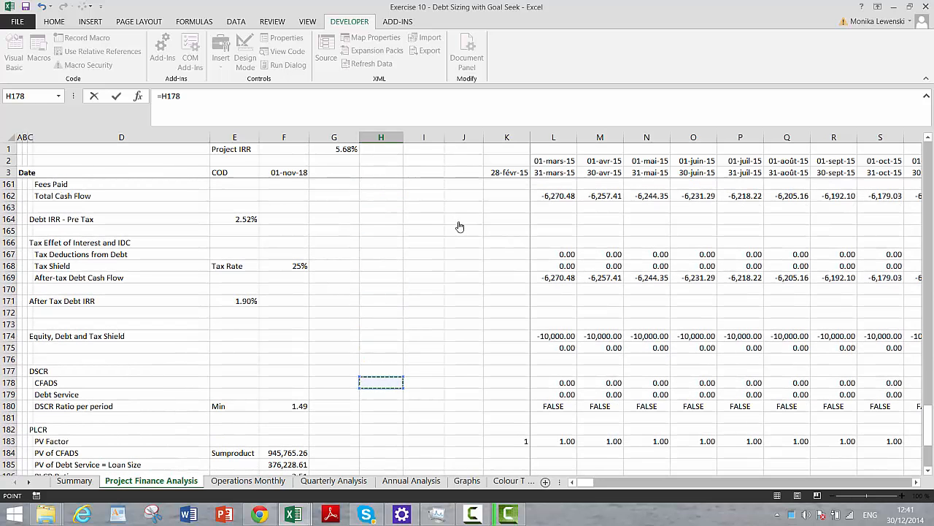
key("Left")
key("Left")
key("Down")
key("Down")
key("Return")
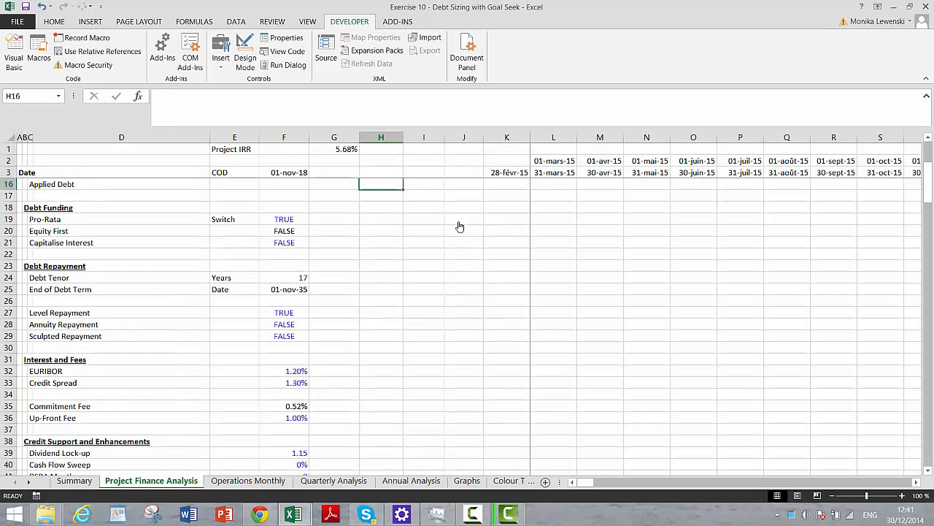
Enter 400,000 as the Fixed Amt in G15 for the Target Minimum DSCR row.
key("Up")
key("Up")
key("Up")
key("Up")
key("Up")
key("Up")
key("Down")
key("Down")
key("Down")
key("Down")
key("Down")
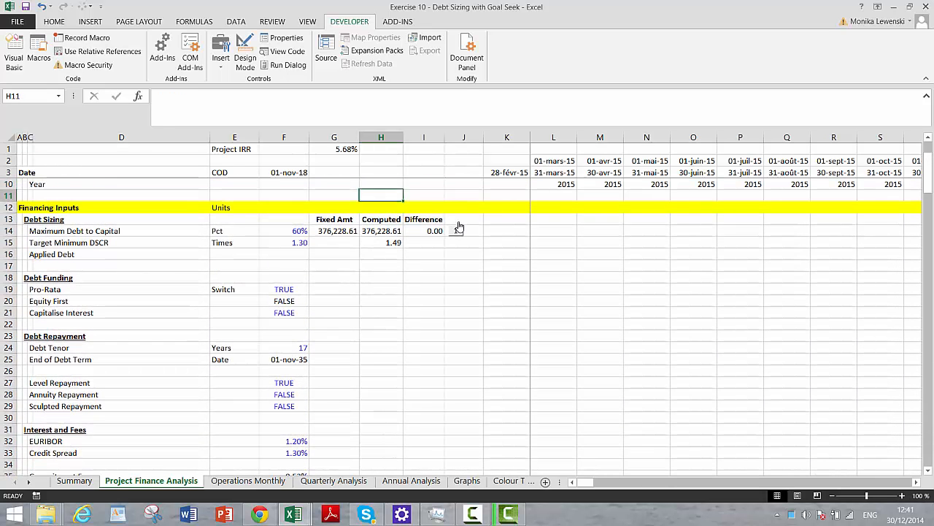
key("Left")
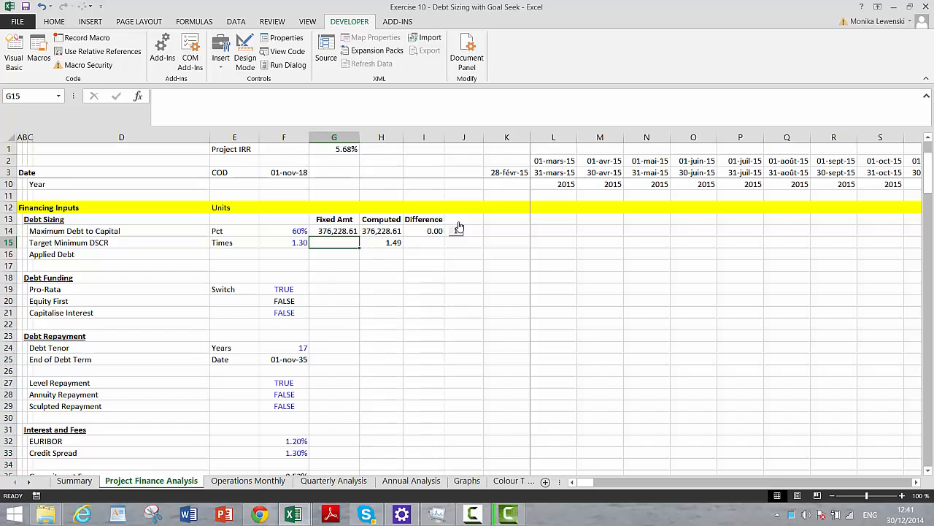
key("Up")
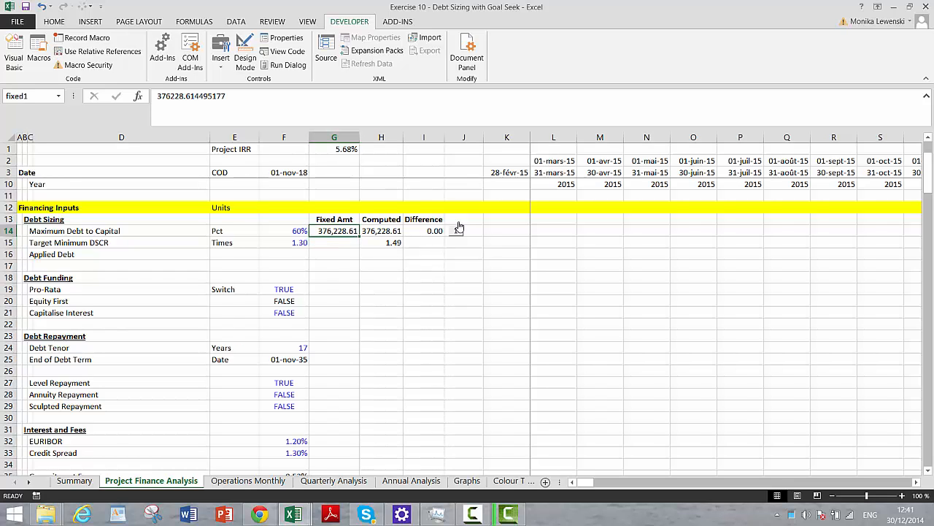
key("Down")
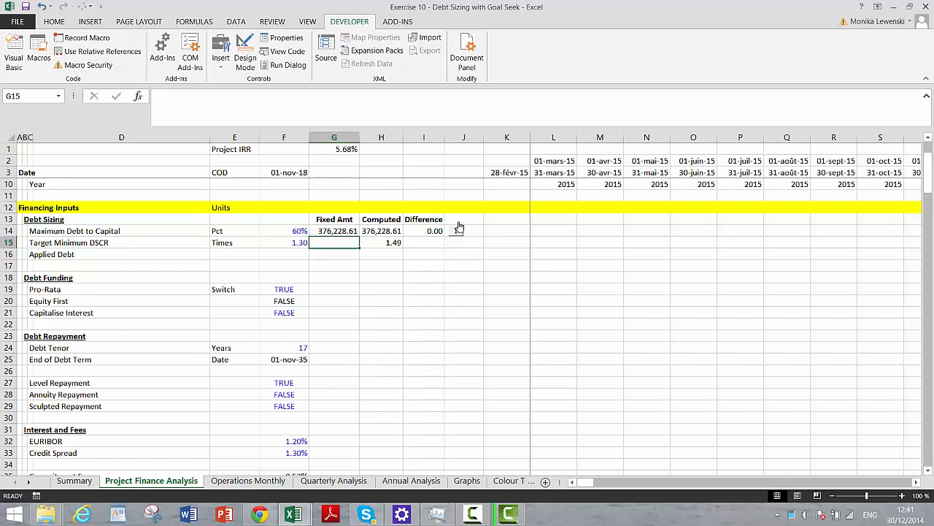
type("400,")
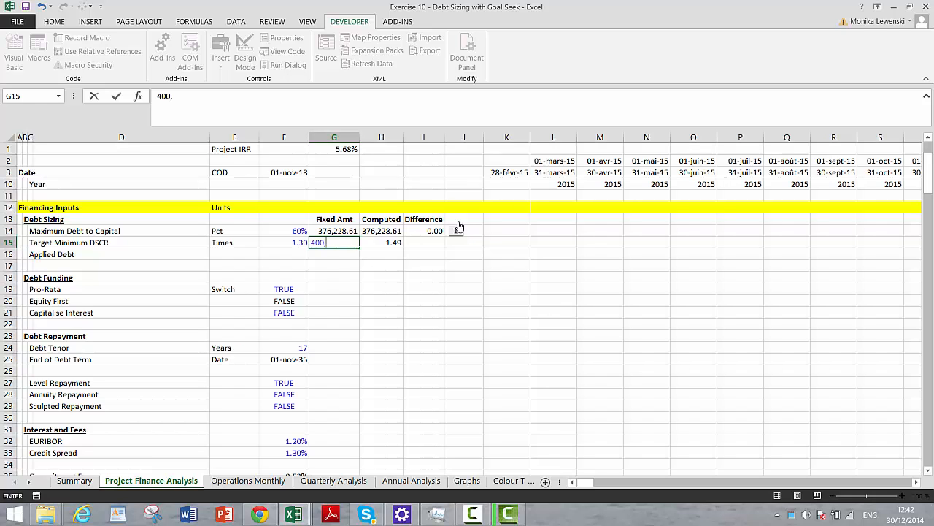
type("000")
key("Return")
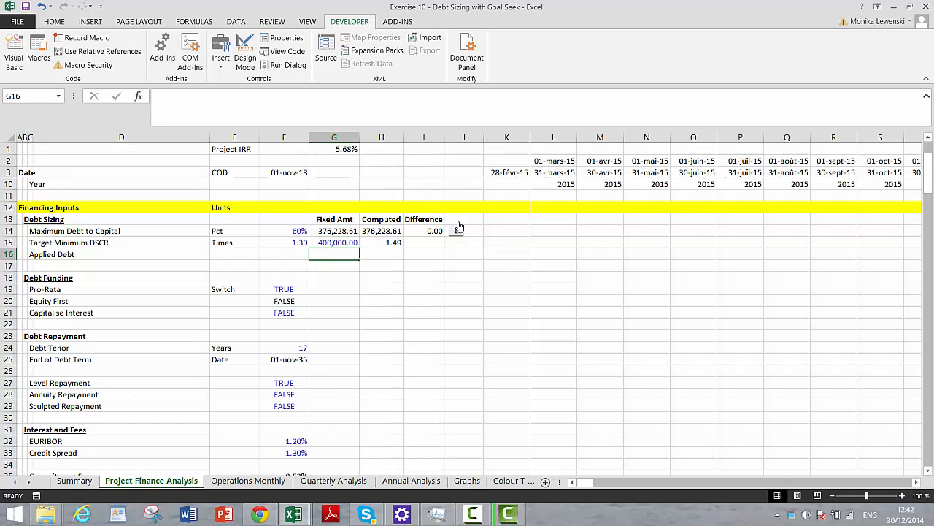
Enter =H15-F15 in I15 as the Difference of the Target Minimum DSCR row.
key("Up")
key("Right")
key("Right")
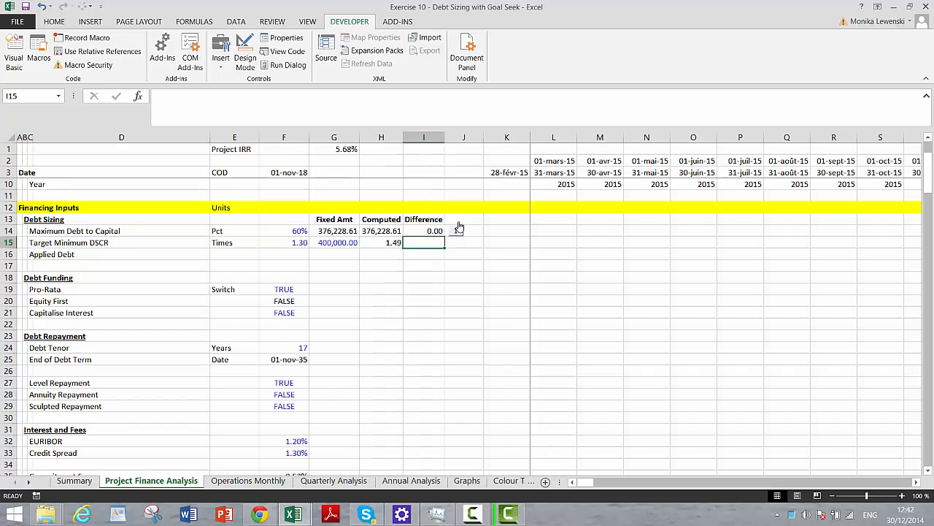
type("=")
key("Left")
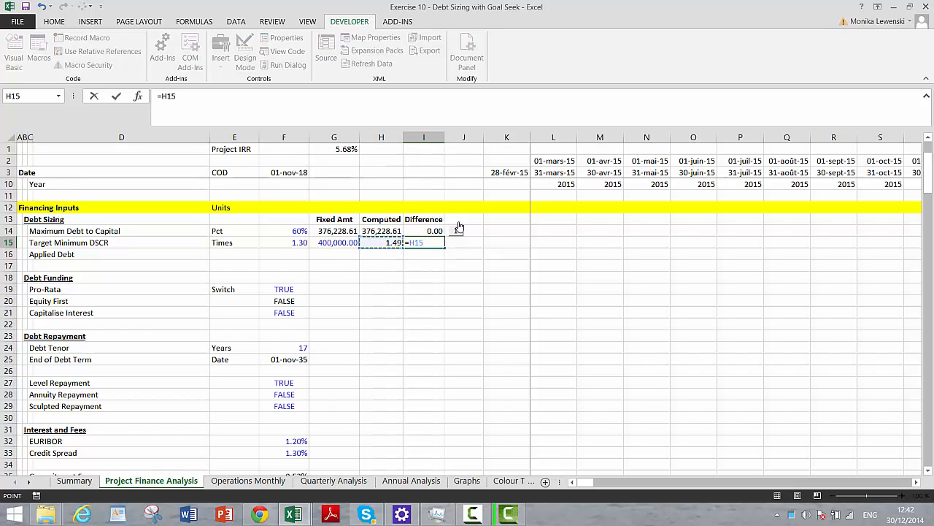
type("=")
key("BackSpace")
key("Left")
key("Left")
key("Right")
key("Right")
key("F2")
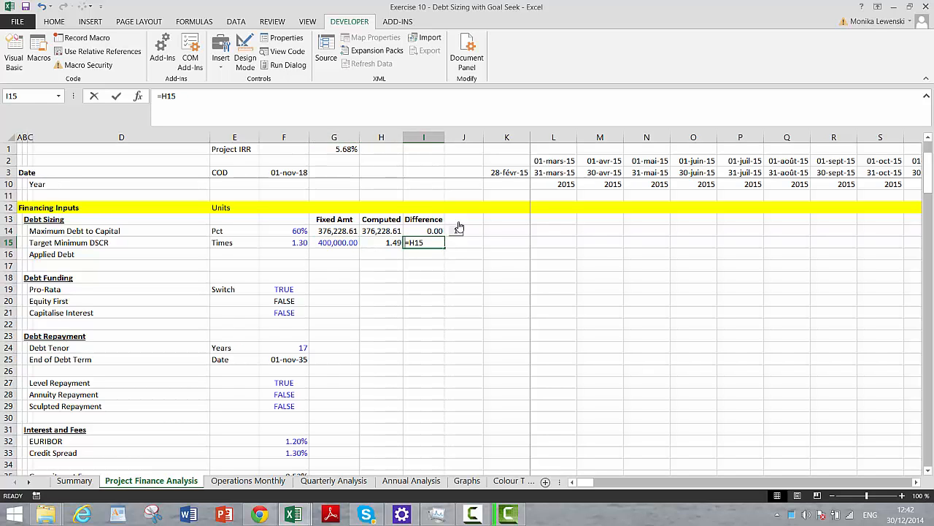
key("F2")
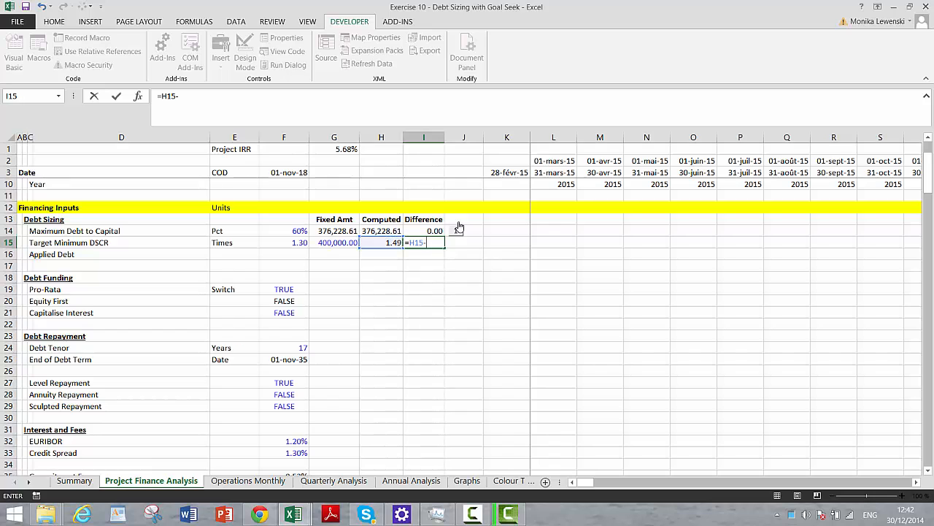
type("-")
key("Left")
key("Left")
key("Left")
key("Return")
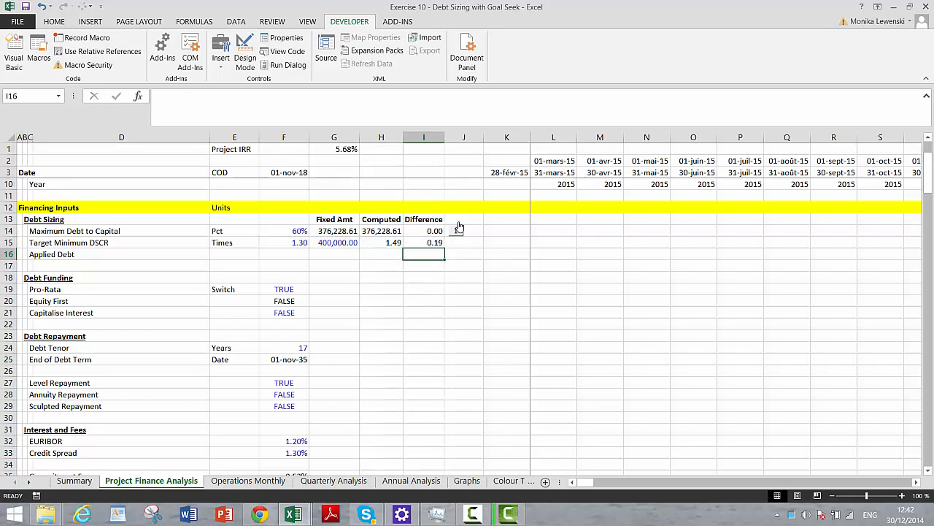
Name the Difference cell I15 of the Target Minimum DSCR row differ2.
key("Up")
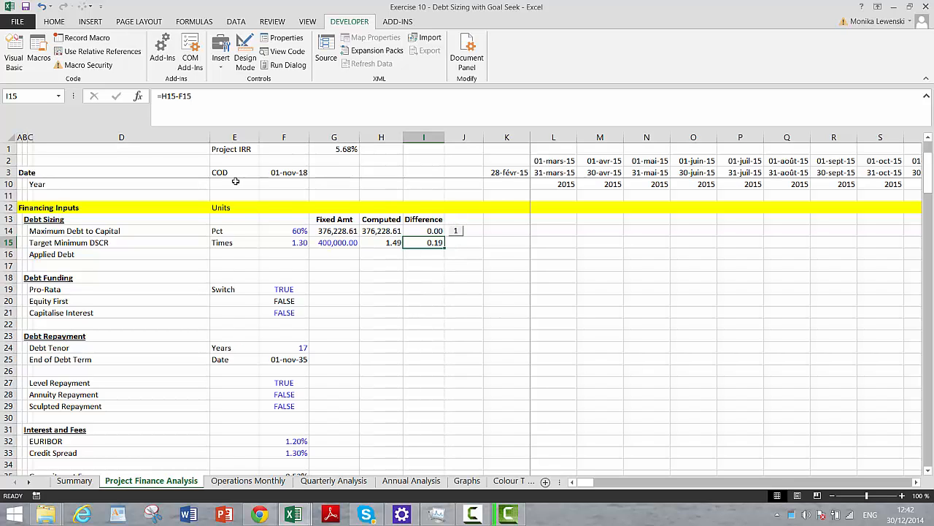
left_click(33, 95)
type("d")
type("iffer2")
key("Return")
Name the Fixed Amt cell G15 fixed2, following the range name used for the cell above it.
key("Left")
key("Left")
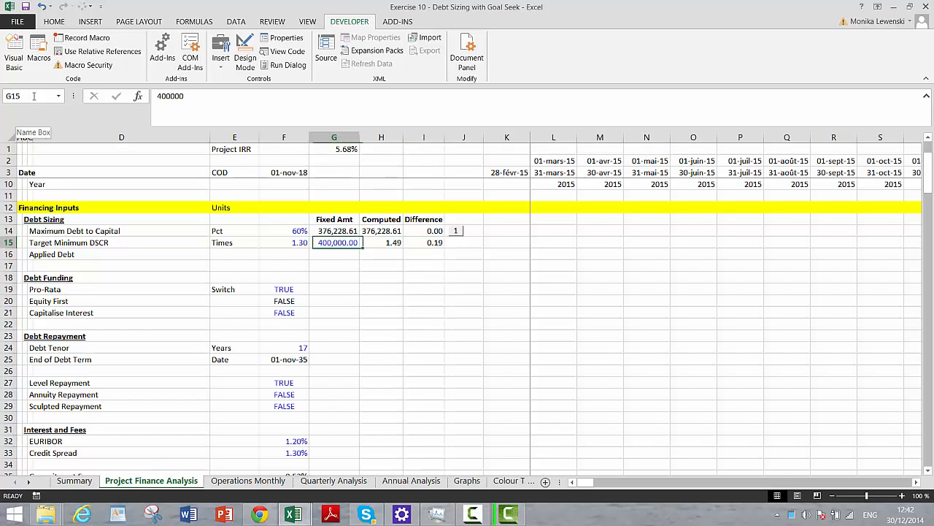
key("Left")
key("Right")
key("Right")
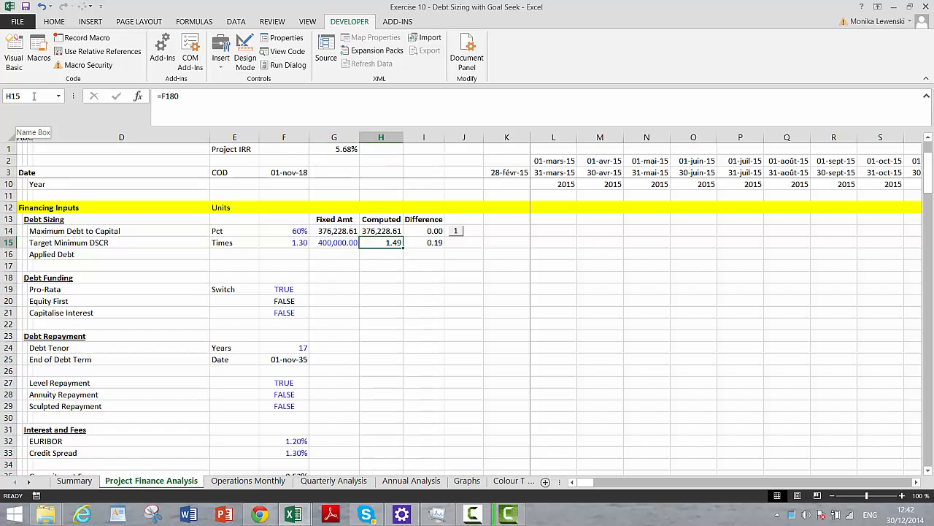
key("Right")
key("Left")
key("Left")
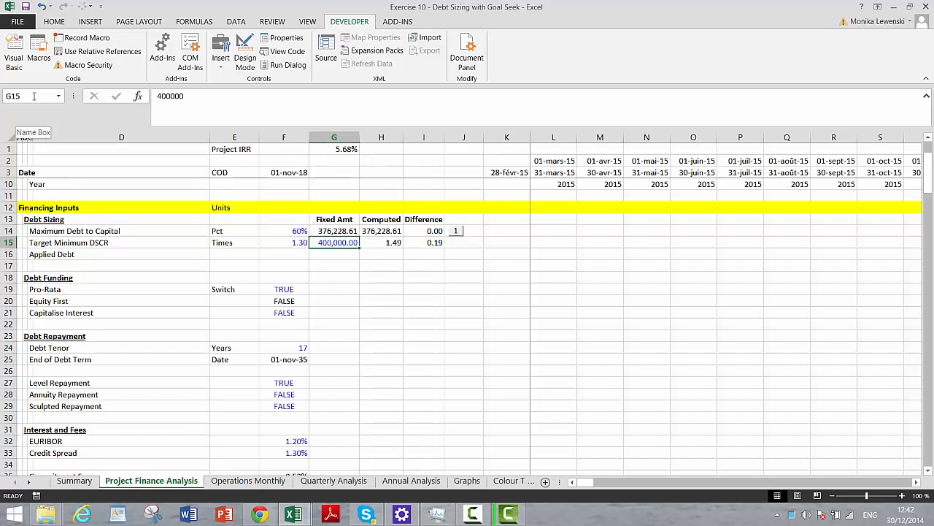
key("Up")
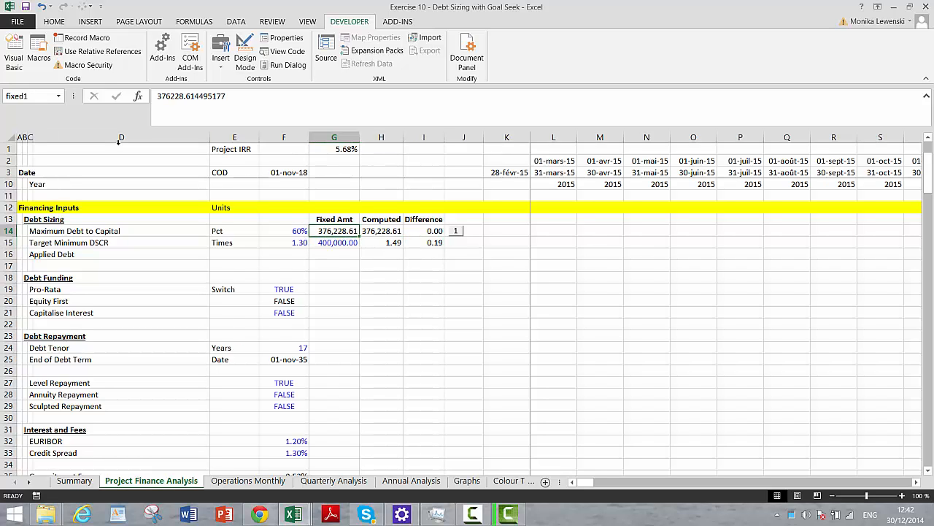
key("Down")
left_click(33, 97)
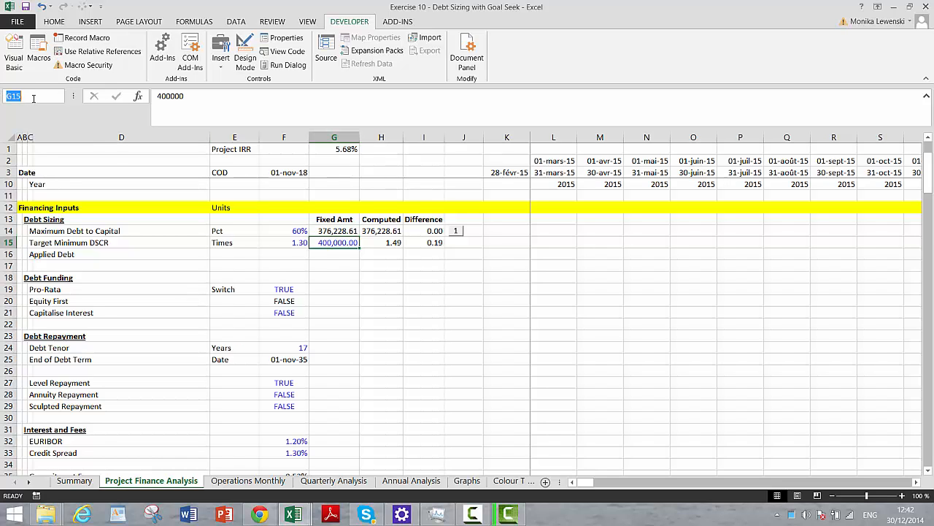
type("fixed2")
key("Return")
Slightly adjust the outline of button 1 in the Maximum Debt to Capital row.
left_click(455, 233, "ctrl")
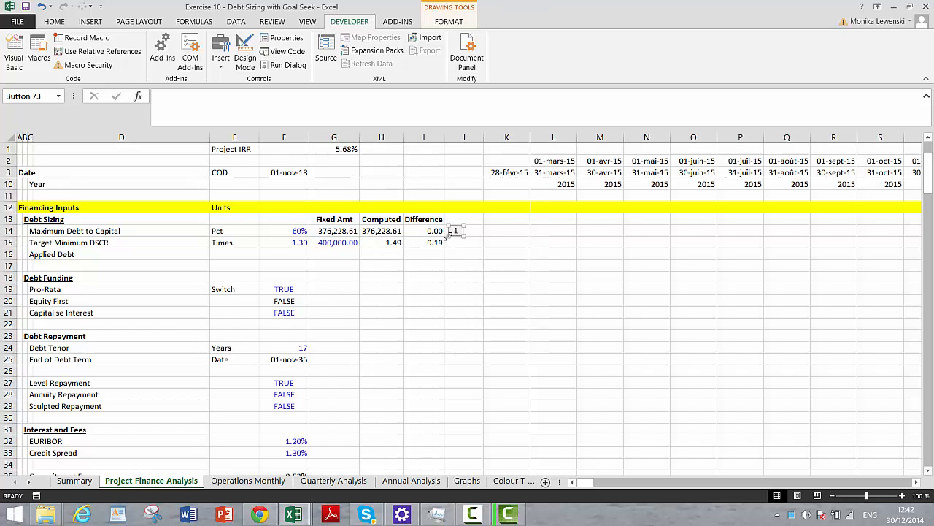
left_click_drag(445, 236, 449, 232)
left_click(458, 260)
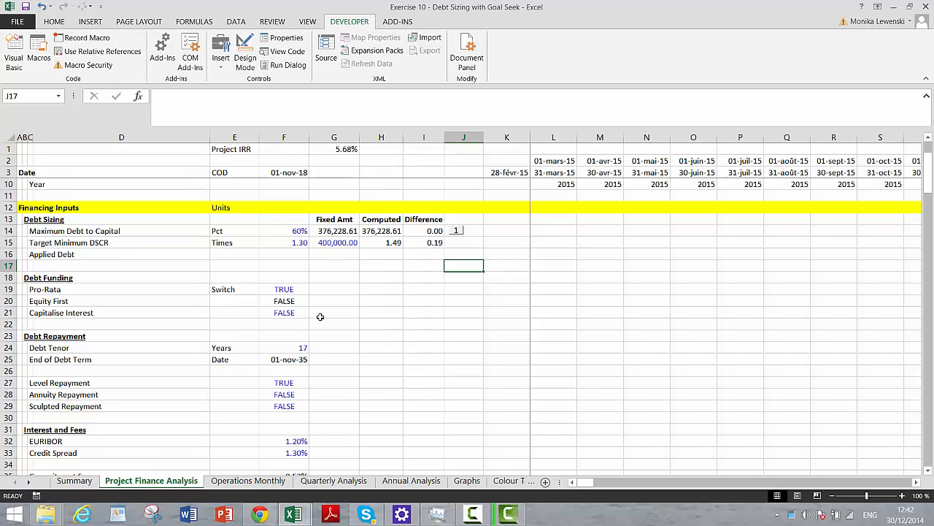
Start recording a macro named goalseek2, stored in this workbook.
left_click(35, 497)
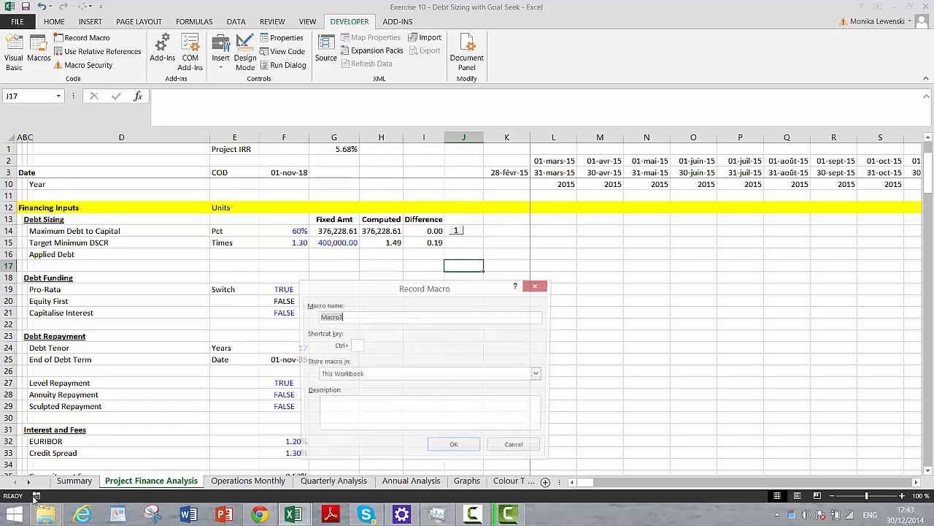
type("go")
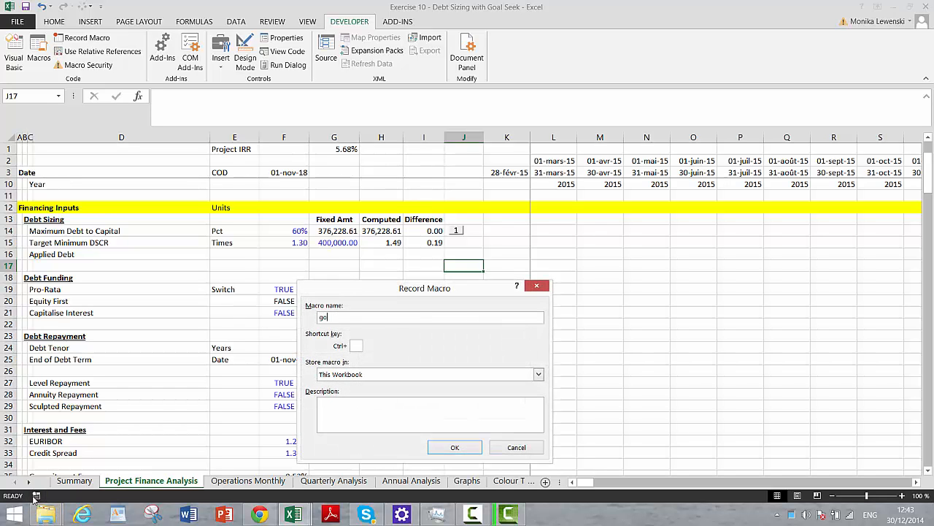
type("alseek2")
key("Return")
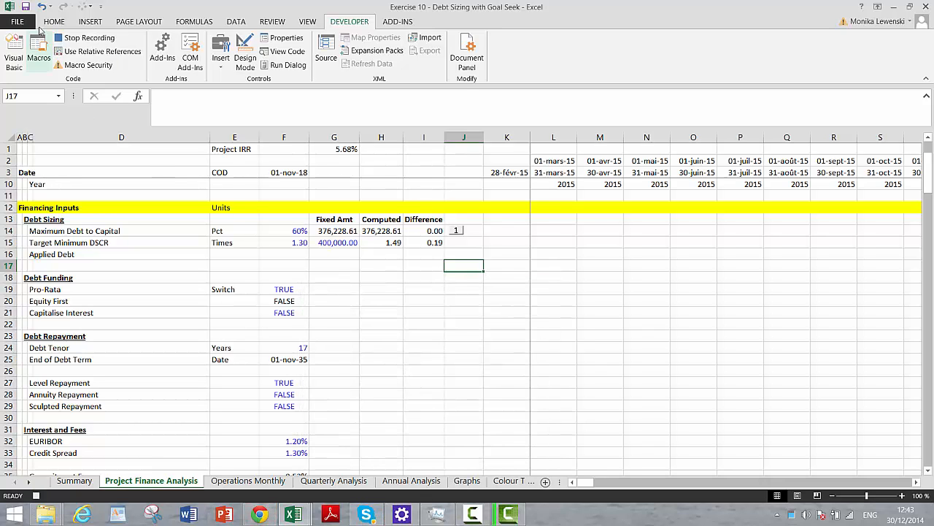
Try Goal Seek to set the DSCR difference in I15 to 0 by changing G15, and discard its result.
left_click(236, 21)
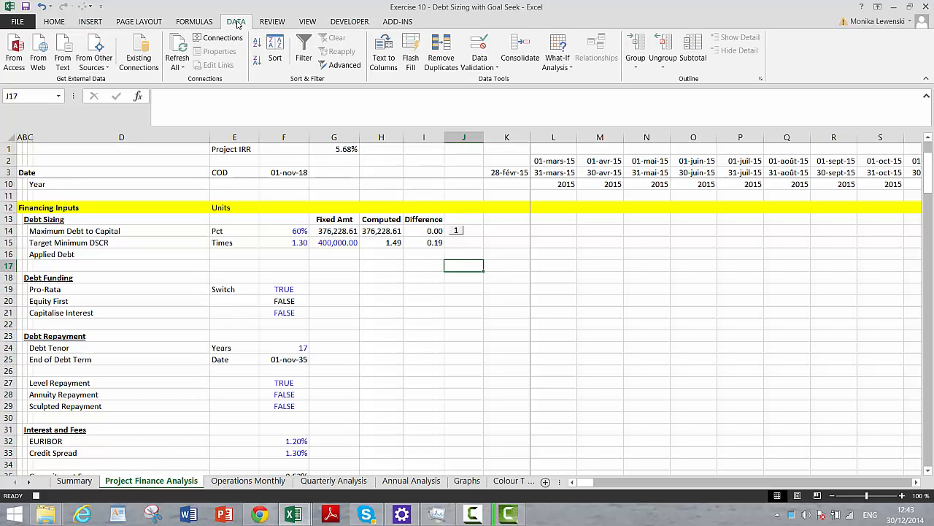
left_click(558, 61)
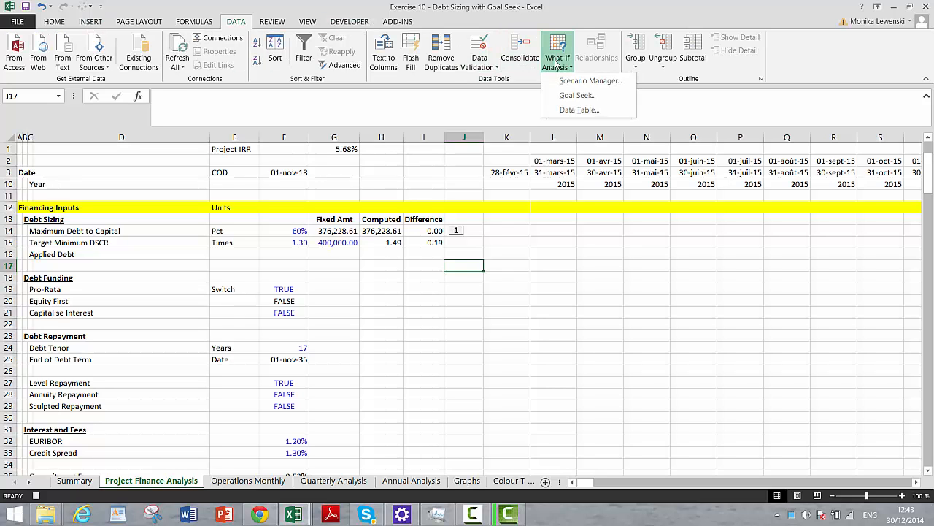
left_click(561, 100)
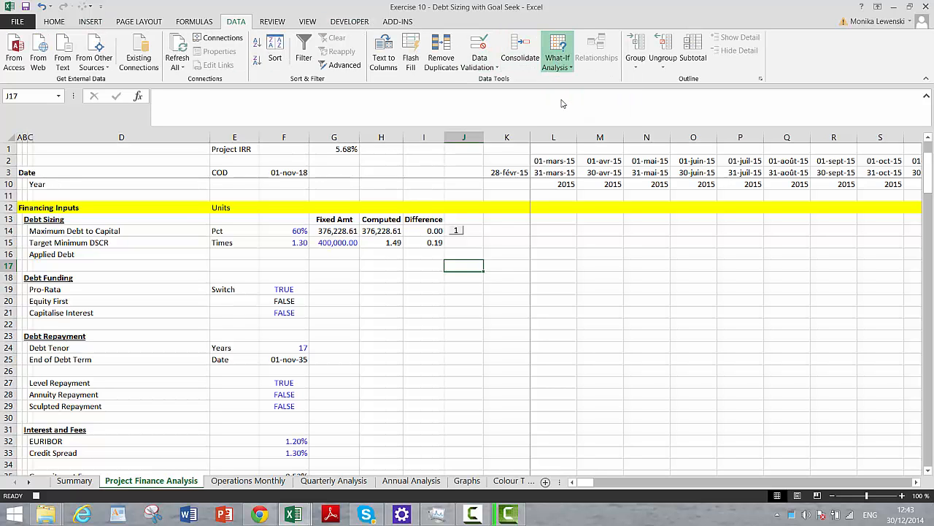
left_click(432, 243)
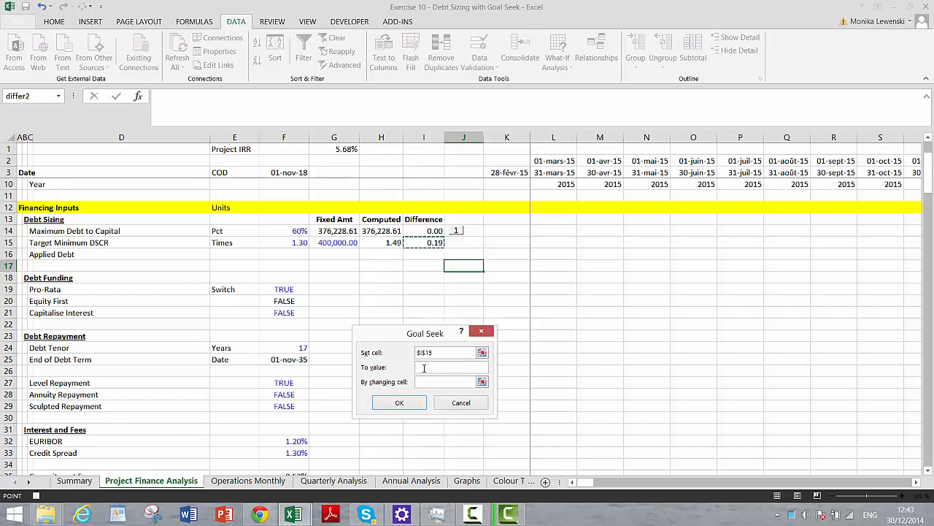
left_click(425, 371)
left_click(482, 382)
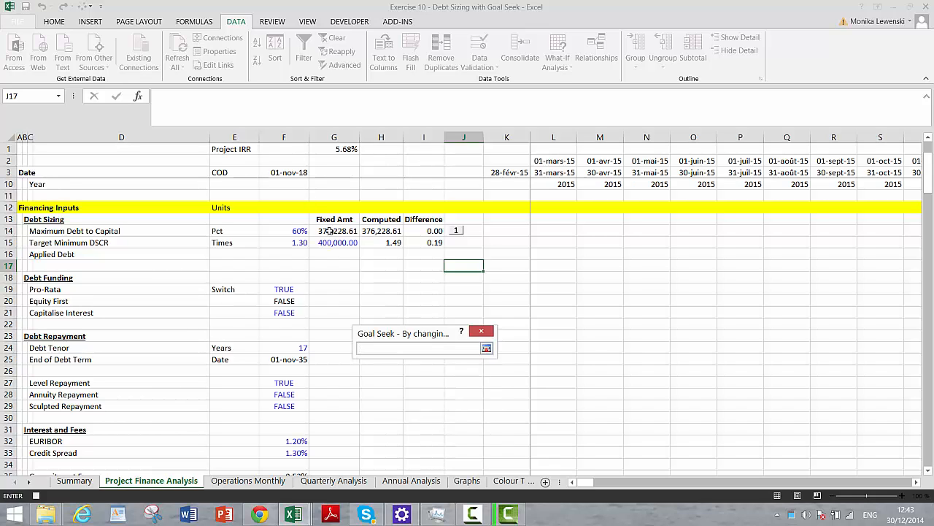
left_click(332, 242)
key("Return")
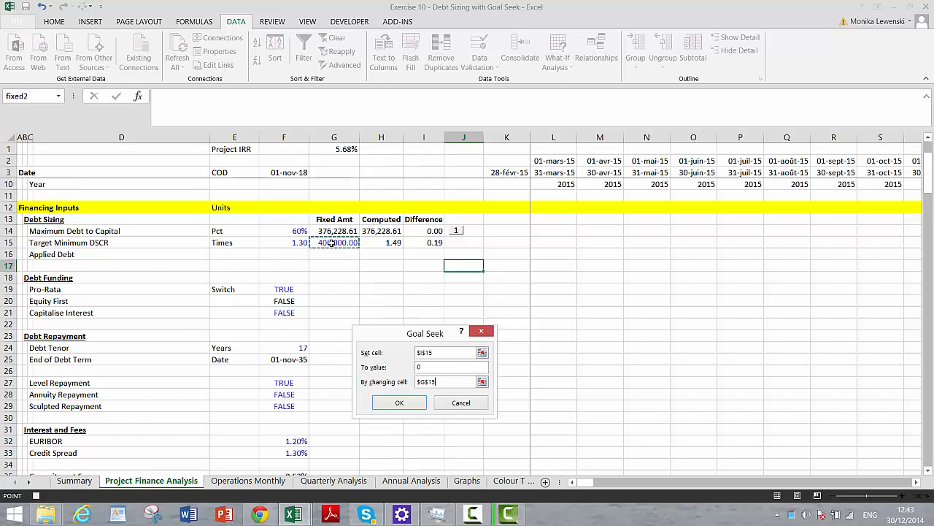
left_click(397, 403)
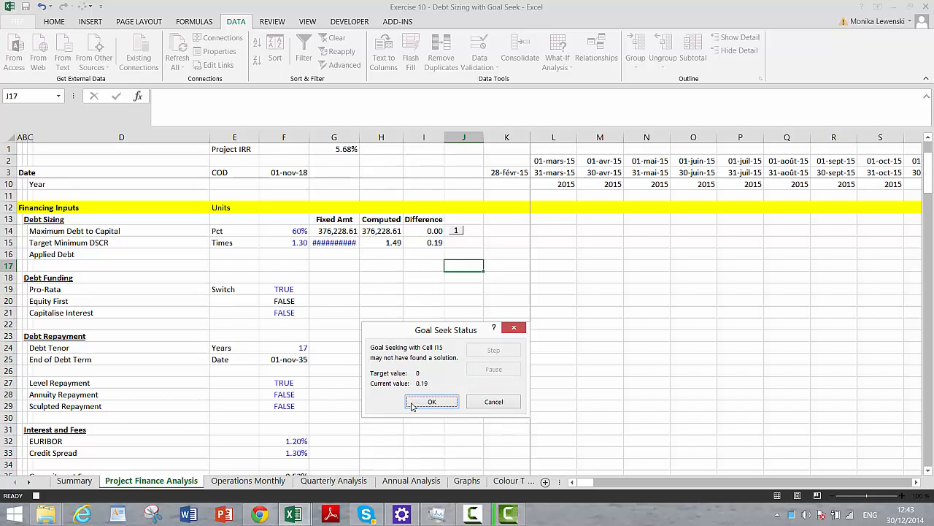
left_click(493, 402)
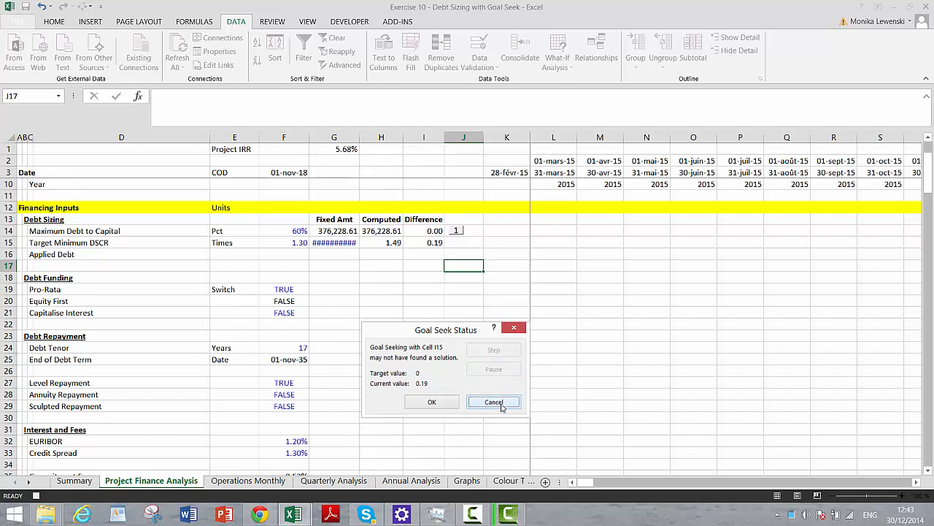
Stop recording the goalseek2 macro.
left_click(367, 277)
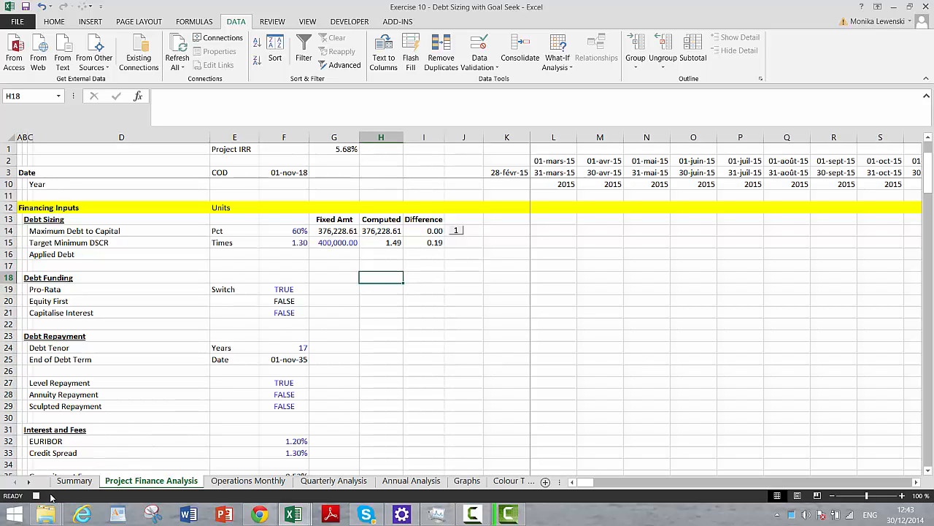
left_click(45, 495)
left_click(378, 300)
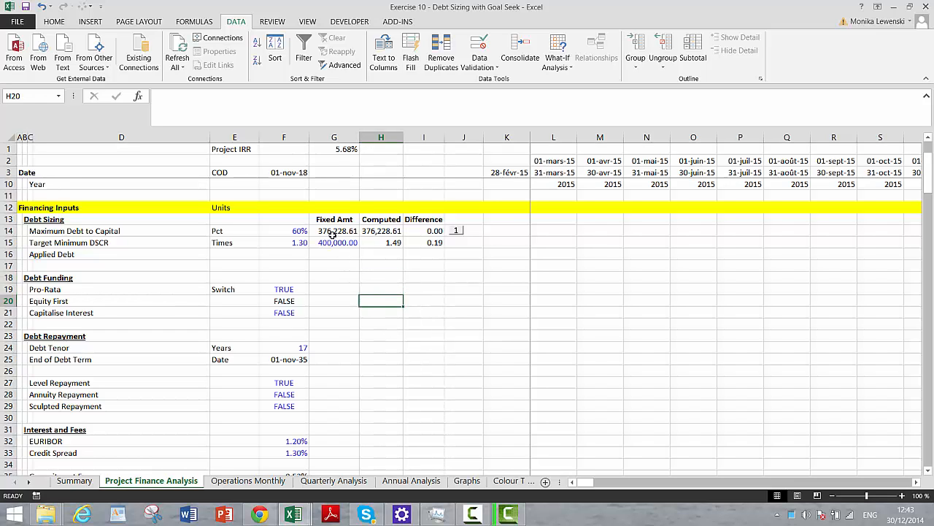
Add the column heading Applied in K13 of the Debt Sizing block.
left_click(496, 220)
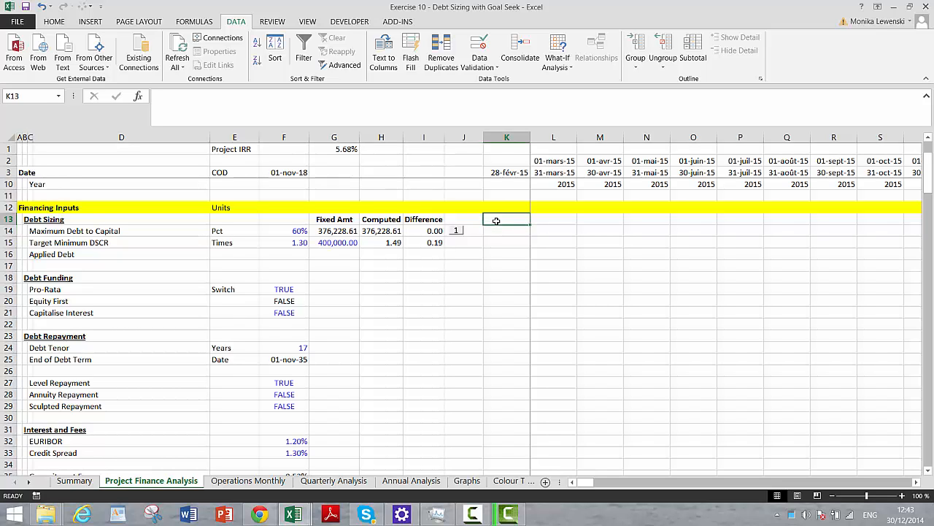
type("App")
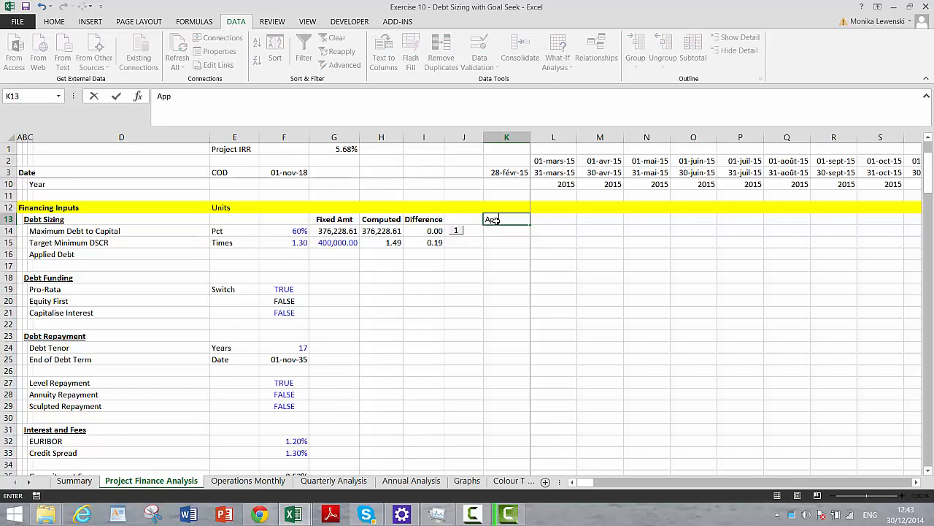
type("lied")
key("Return")
Enter TRUE in K14 as the Applied switch for Maximum Debt to Capital.
key("Down")
key("Down")
key("Down")
key("Up")
key("Up")
key("Up")
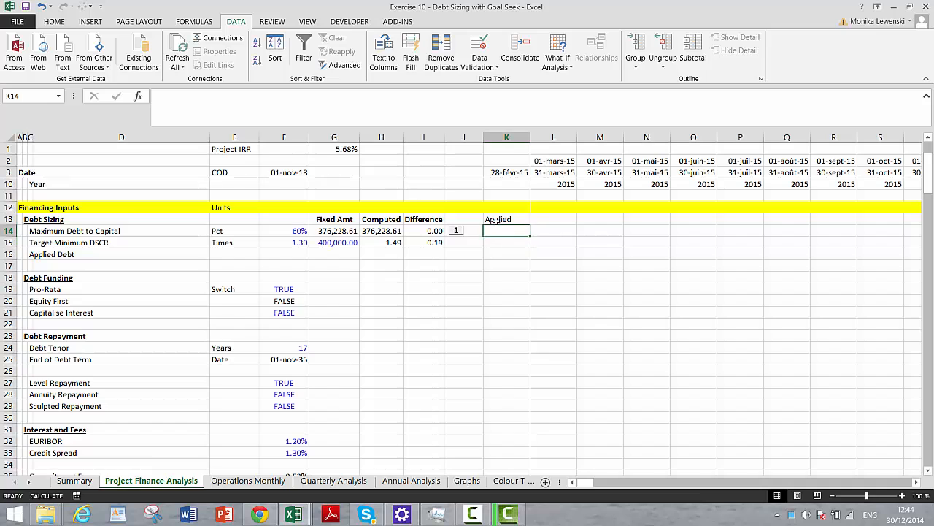
type("tr")
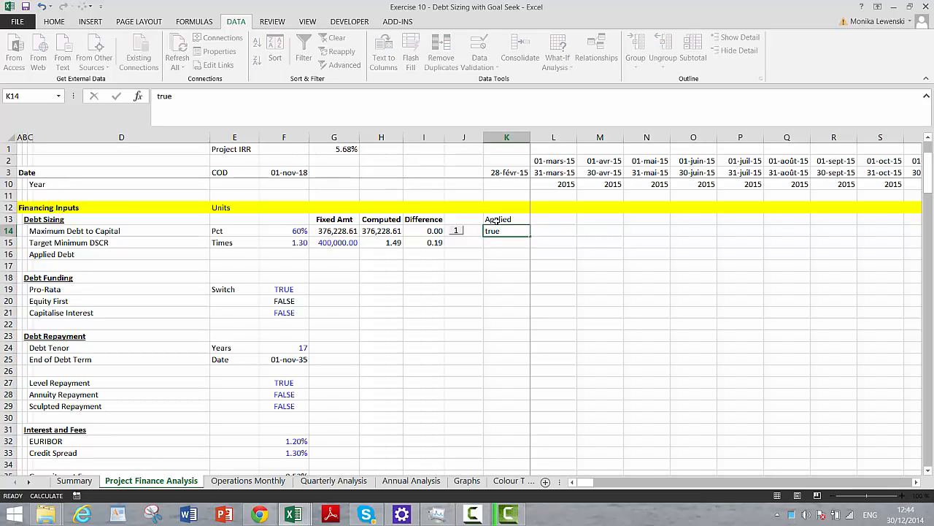
type("ue")
key("Return")
Enter =NOT(K14) in K15 so the Target Minimum DSCR switch is the opposite of the debt to capital switch.
key("Down")
key("Up")
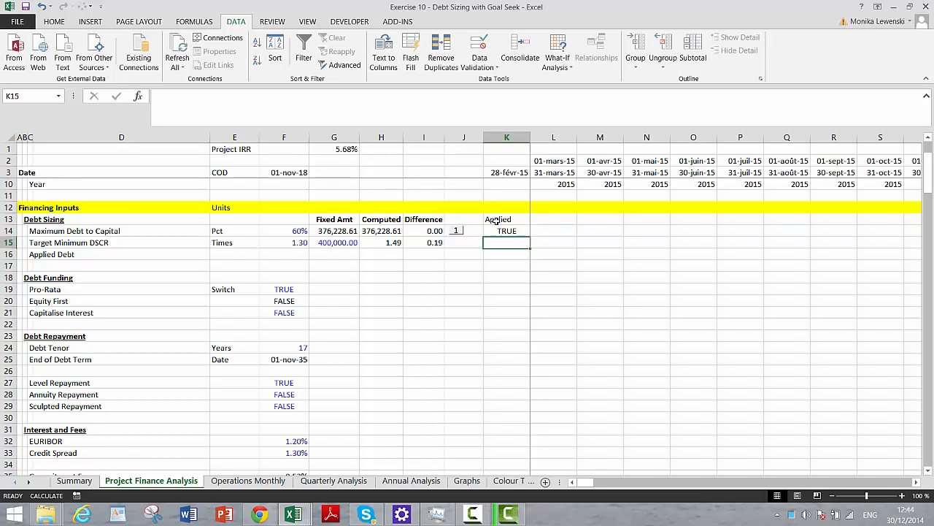
type("=n")
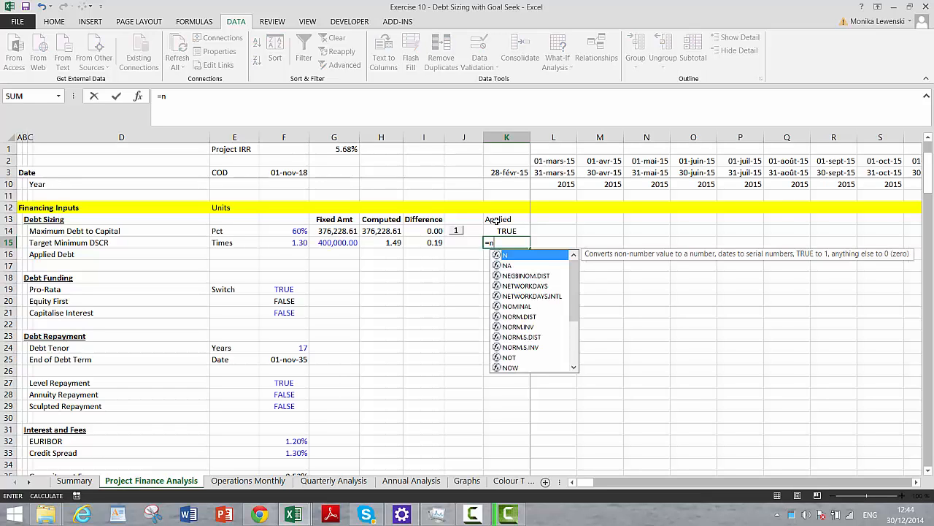
type("ot(")
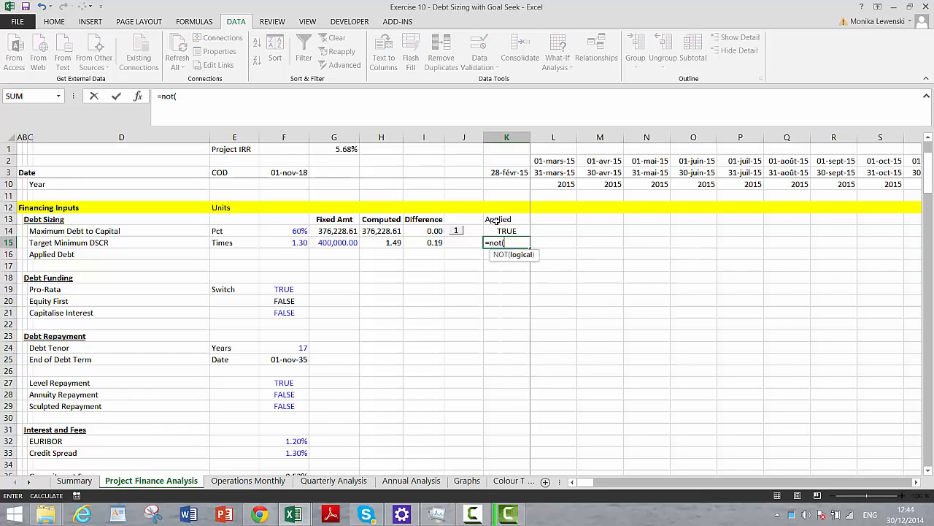
key("Up")
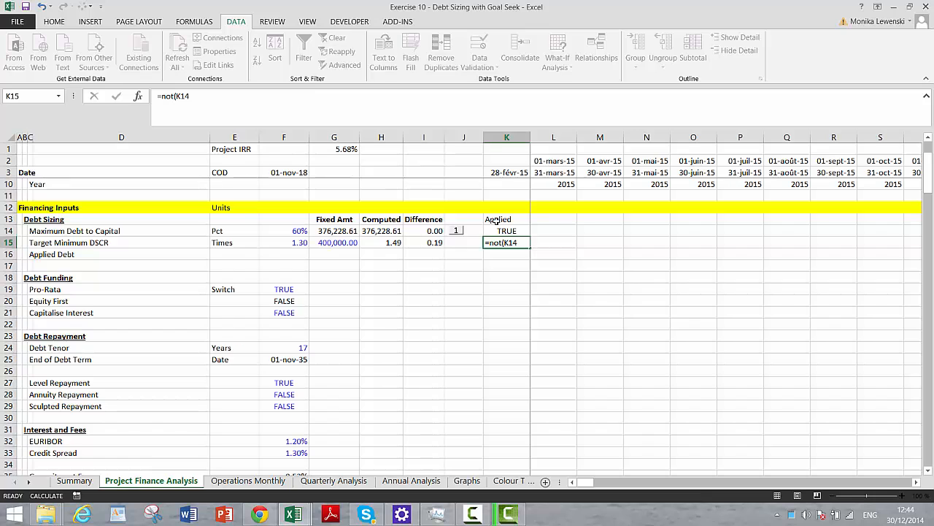
key("Return")
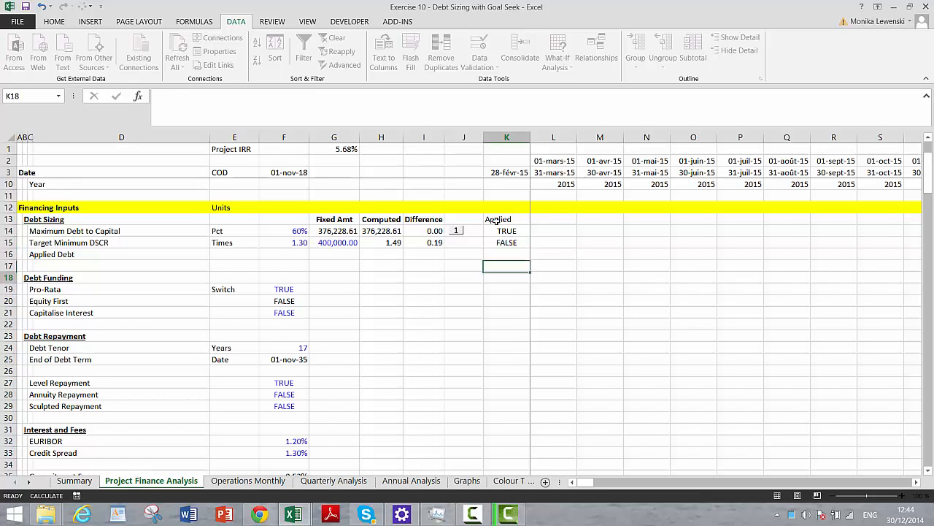
Set the Applied switch for Maximum Debt to Capital in K14 to FALSE.
key("Up")
key("Up")
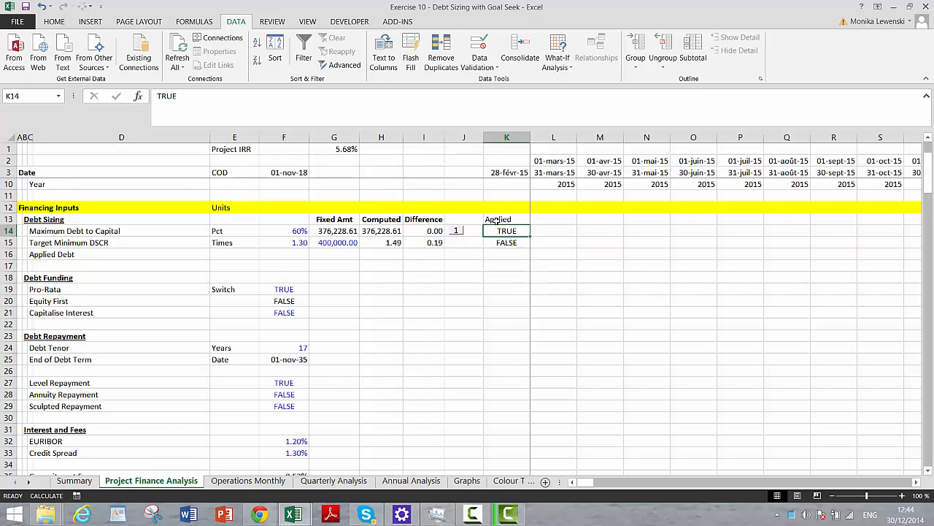
type("fa")
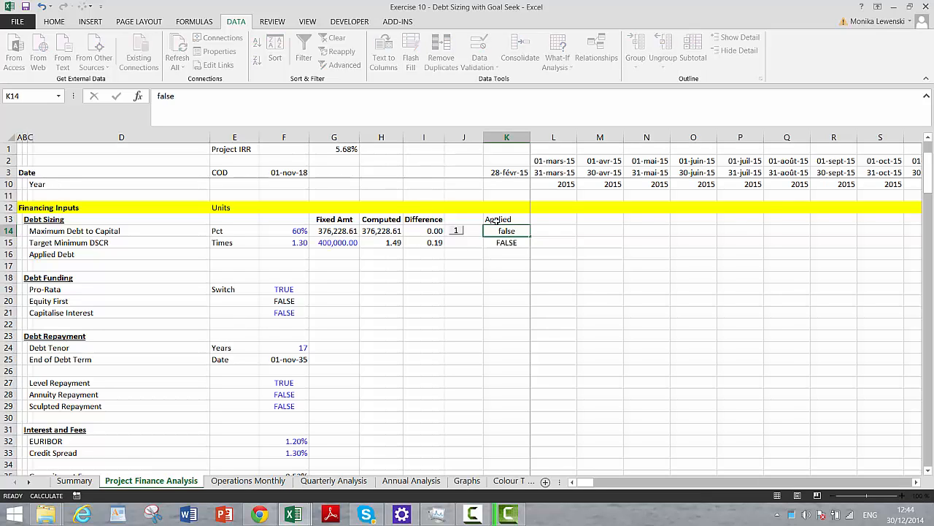
type("lse")
key("Return")
Enter =IF(K14;fixed1;fixed2) in G16 so Applied Debt picks the fixed amount of the applied sizing method.
key("Down")
key("Down")
key("Left")
key("Left")
key("Left")
key("Left")
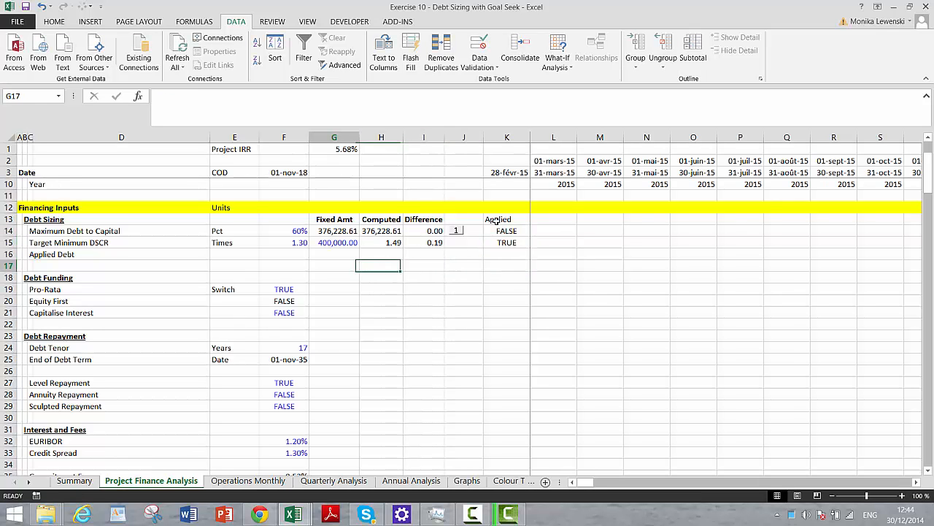
key("Up")
key("Up")
key("Up")
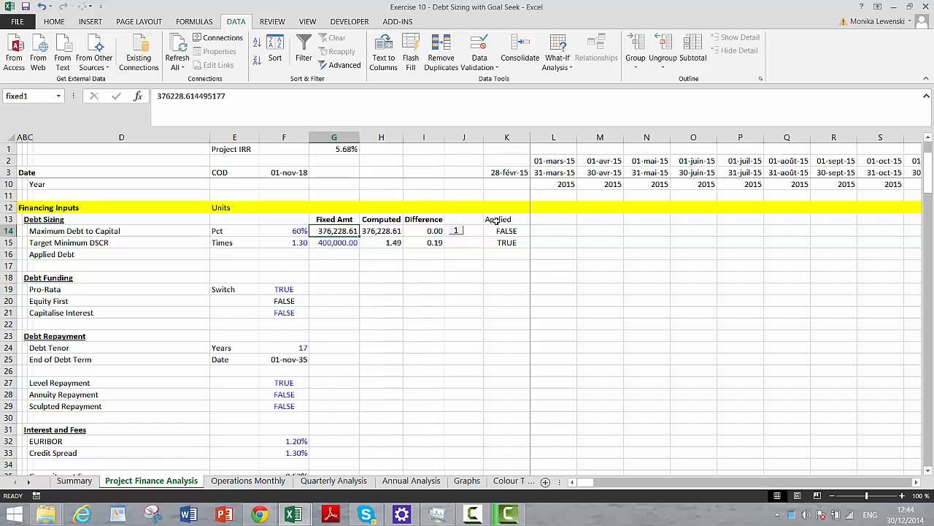
key("Down")
key("Down")
key("Left")
key("Left")
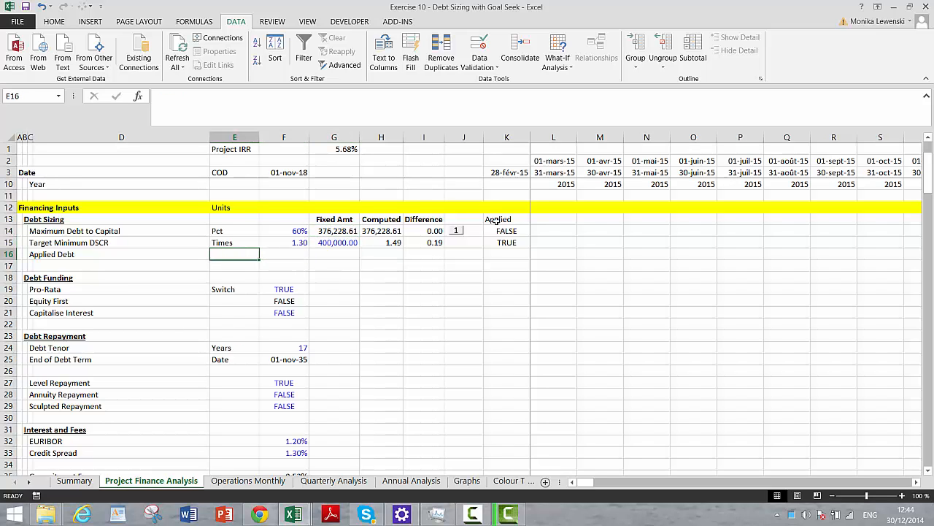
key("Right")
key("Right")
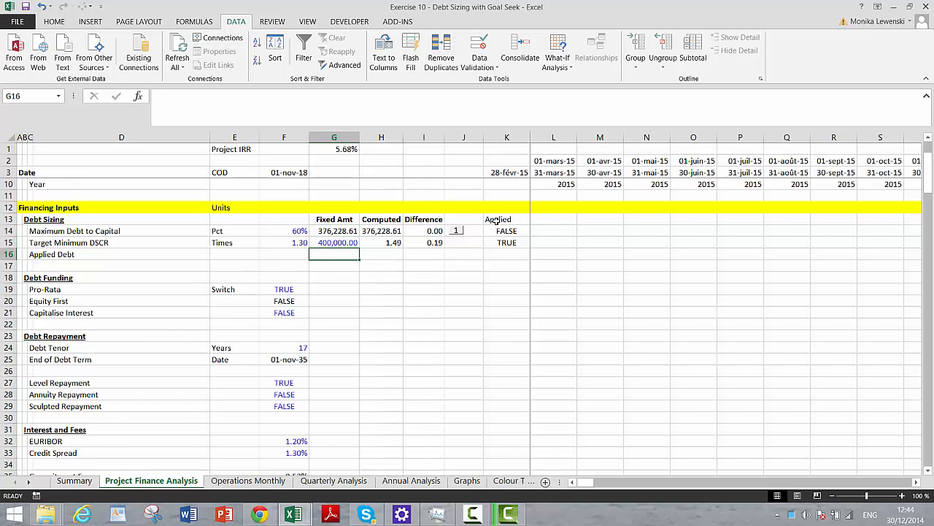
type("=if")
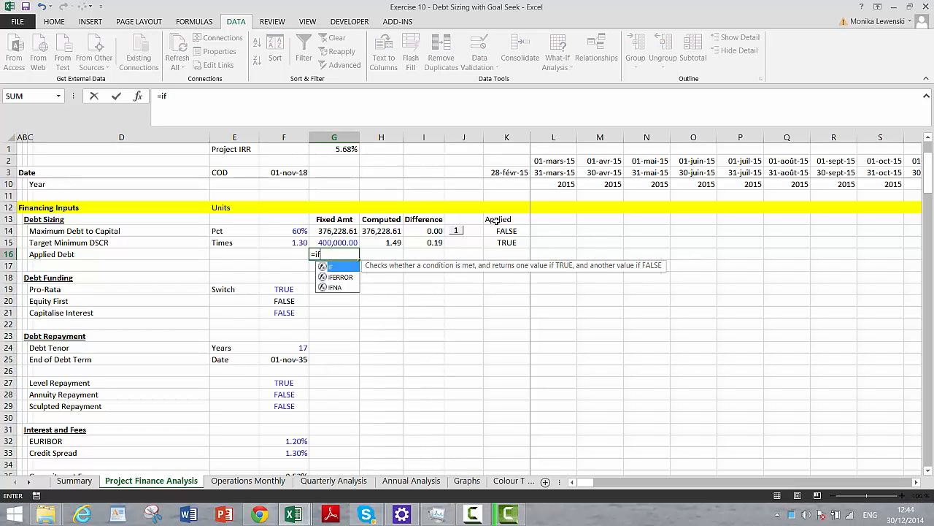
type("(")
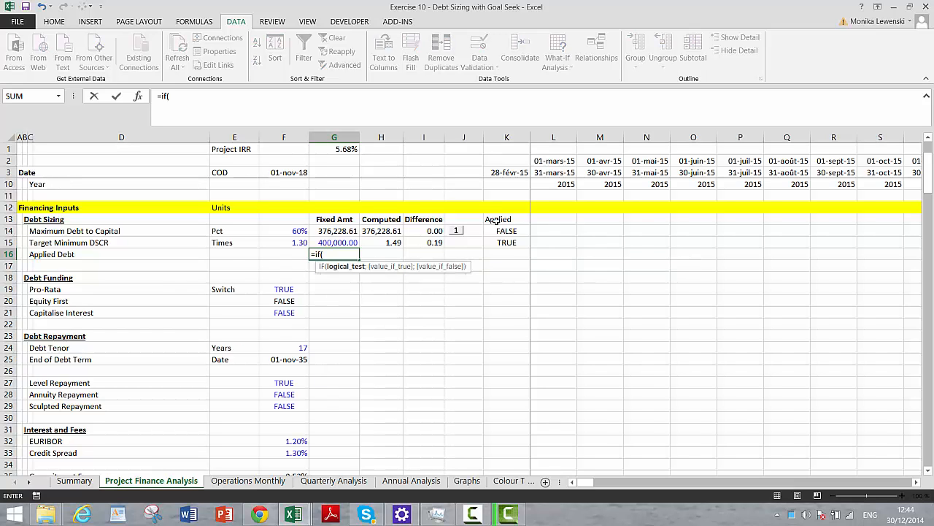
key("Up")
key("Up")
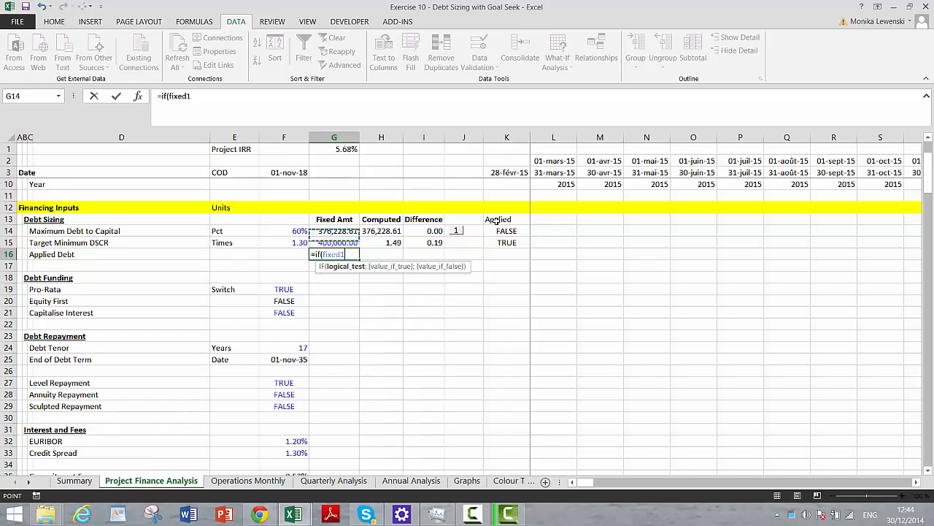
key("Right")
key("Right")
key("Right")
key("Right")
type(";")
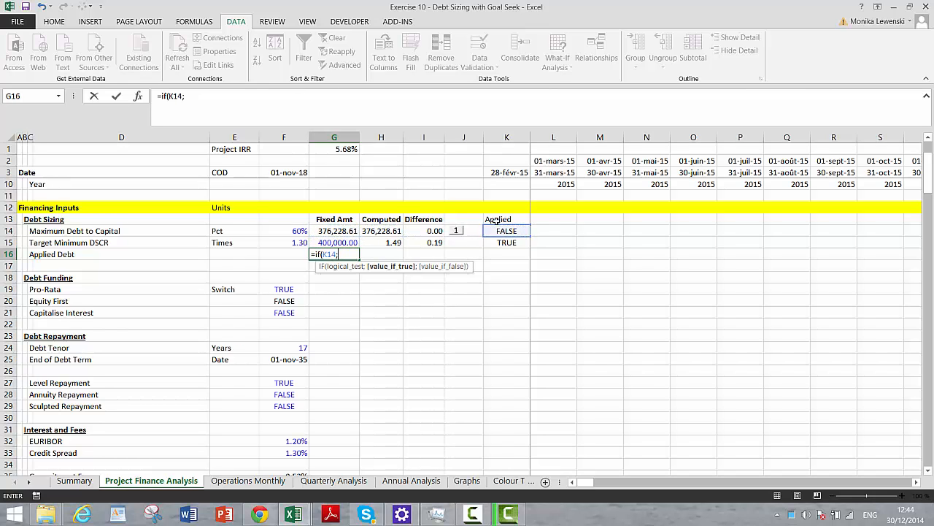
type("fixed1;fixed2)")
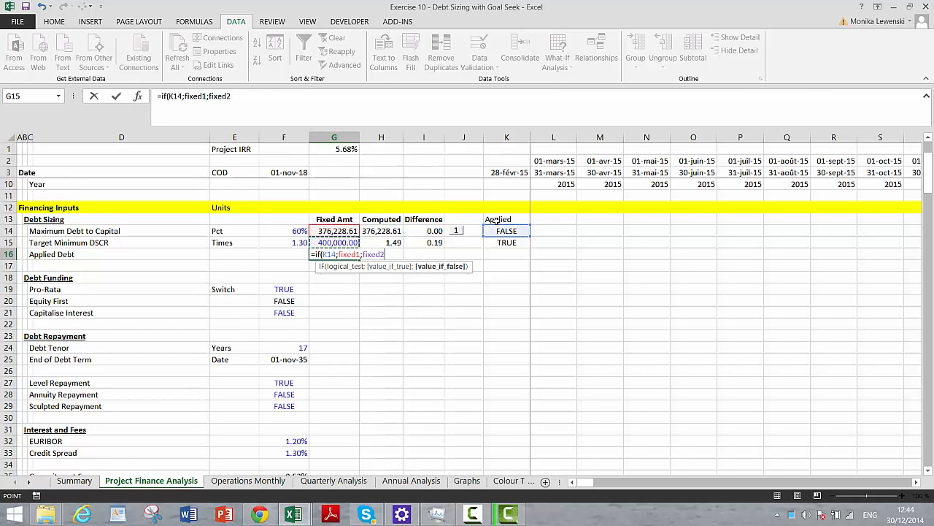
key("Return")
Link the Debt amount in G62 of the Sources section to the Applied Debt in G16.
key("Down")
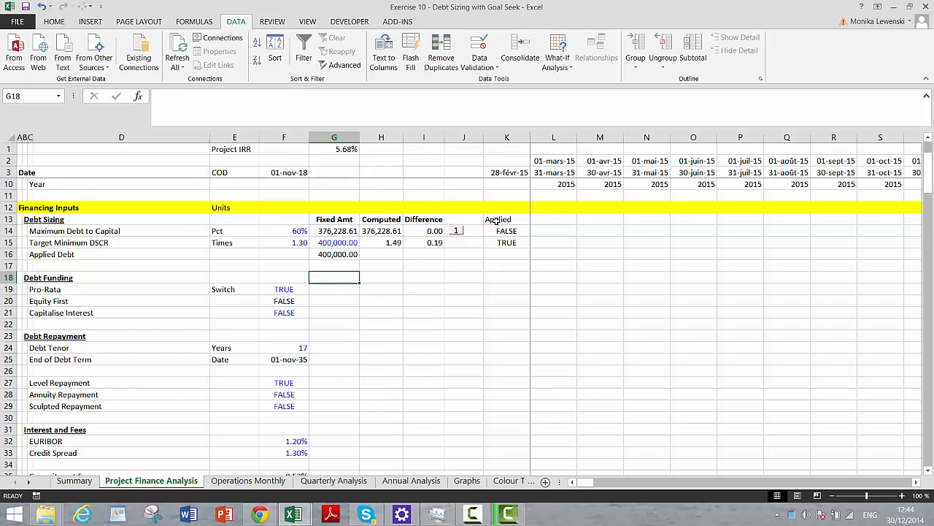
key("Page_Down")
key("Down")
key("Down")
key("Down")
key("Down")
key("Down")
key("Down")
key("Down")
key("Down")
key("Down")
key("Down")
key("Down")
key("Down")
key("Down")
key("Down")
key("Down")
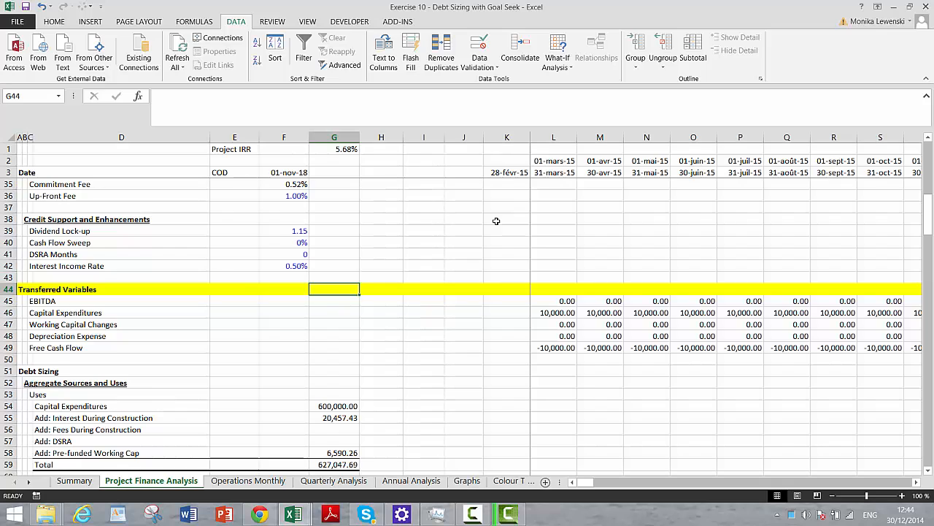
key("Down")
key("Down")
key("Down")
key("Down")
key("Down")
key("Down")
key("Down")
key("Down")
key("Down")
key("Down")
key("Down")
key("Down")
key("Down")
key("Down")
key("Down")
key("Down")
key("Down")
key("Down")
key("Down")
key("Down")
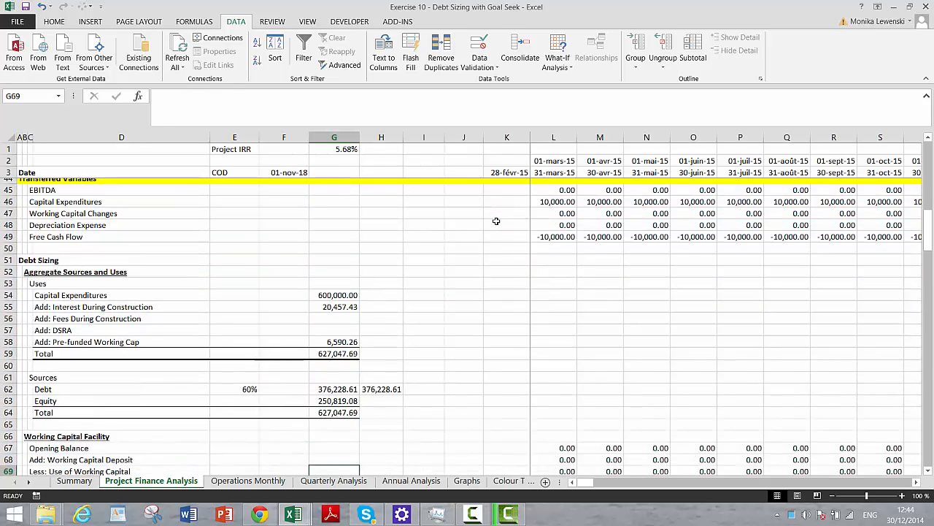
key("Down")
key("Down")
key("Down")
key("Down")
key("Down")
key("Down")
key("Down")
key("Down")
key("Down")
key("Down")
key("Down")
key("Down")
key("Down")
key("Down")
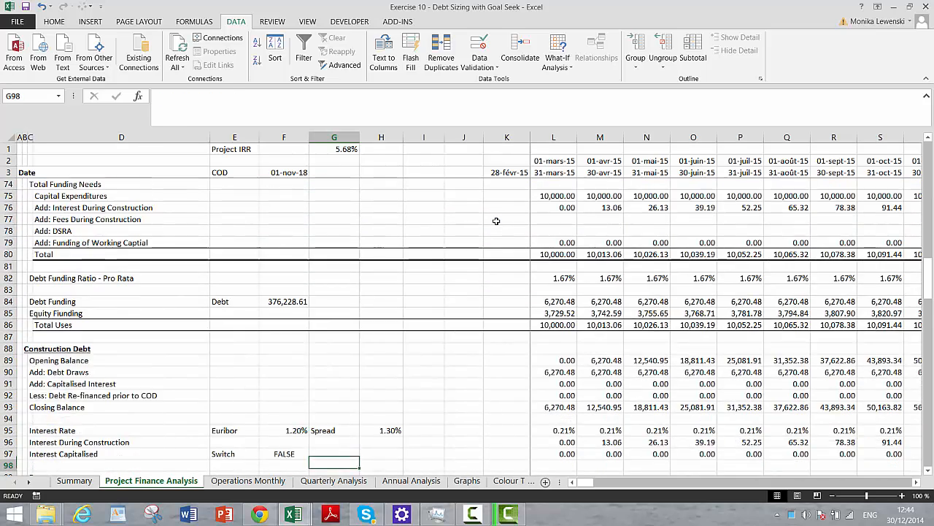
key("Page_Up")
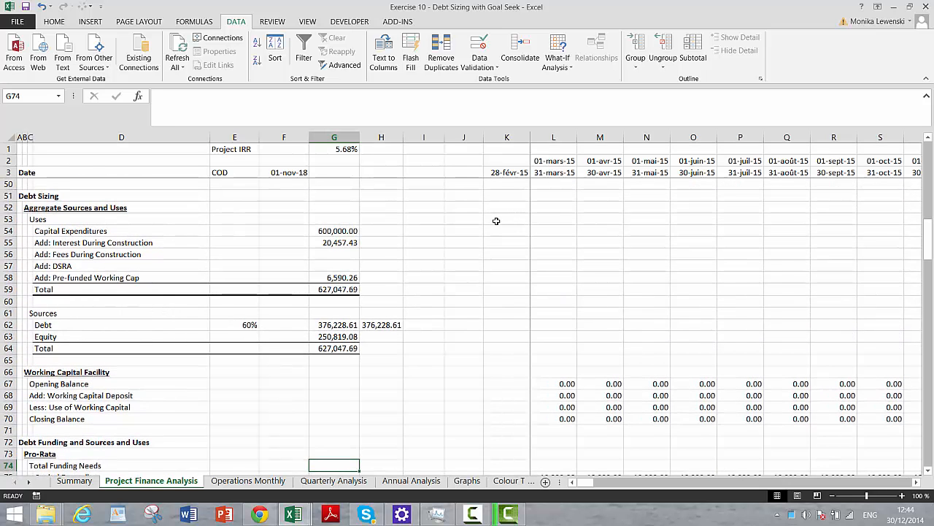
key("Up")
key("Up")
key("Up")
key("Up")
key("Up")
key("Up")
key("Up")
key("Up")
key("Up")
key("Up")
key("Up")
key("Up")
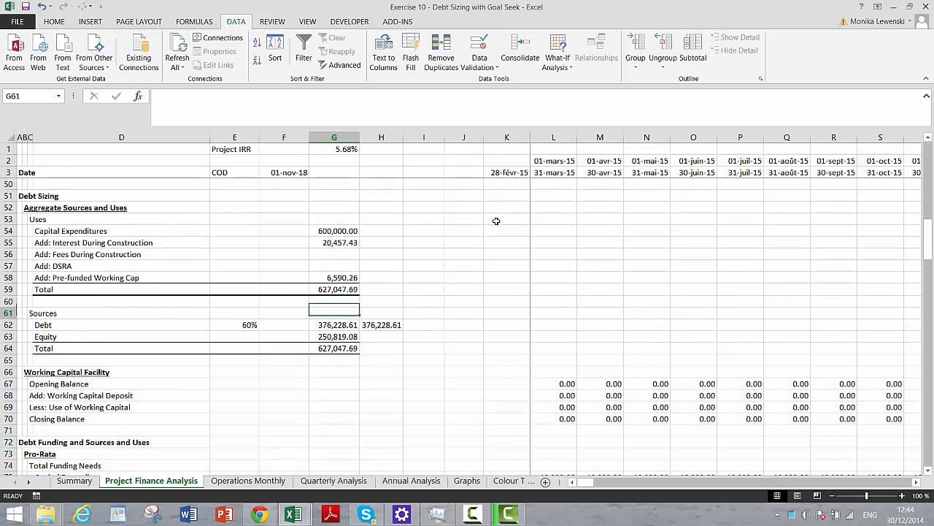
type("=")
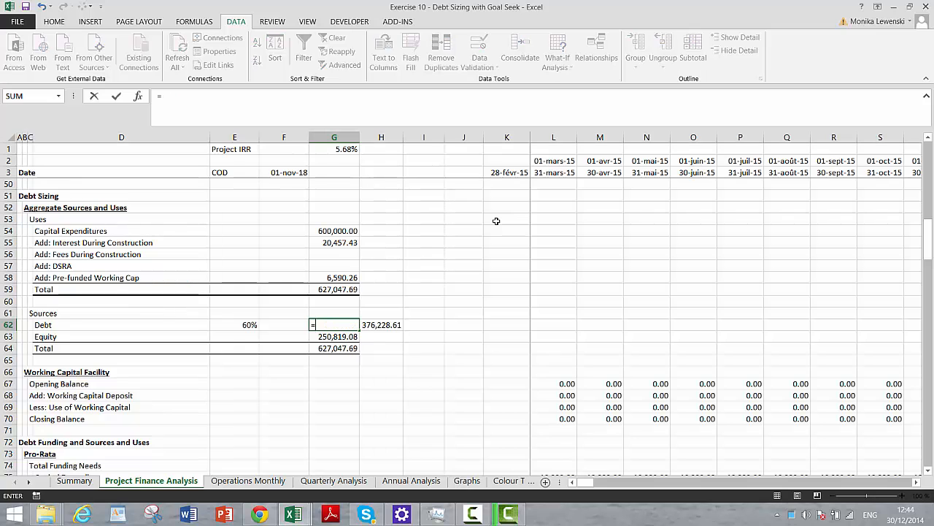
key("Page_Up")
key("Page_Up")
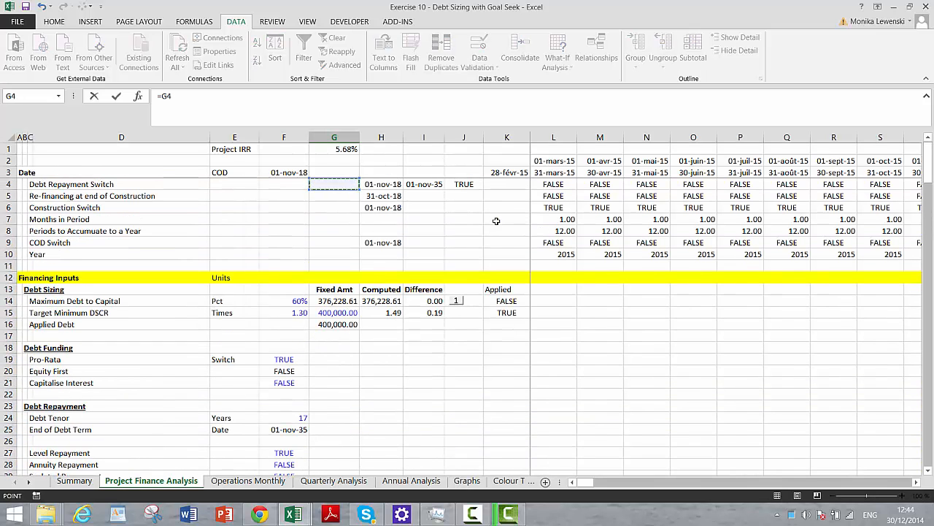
key("Down")
key("Down")
key("Down")
key("Down")
key("Down")
key("Down")
key("Down")
key("Down")
key("Down")
key("Down")
key("Down")
key("Down")
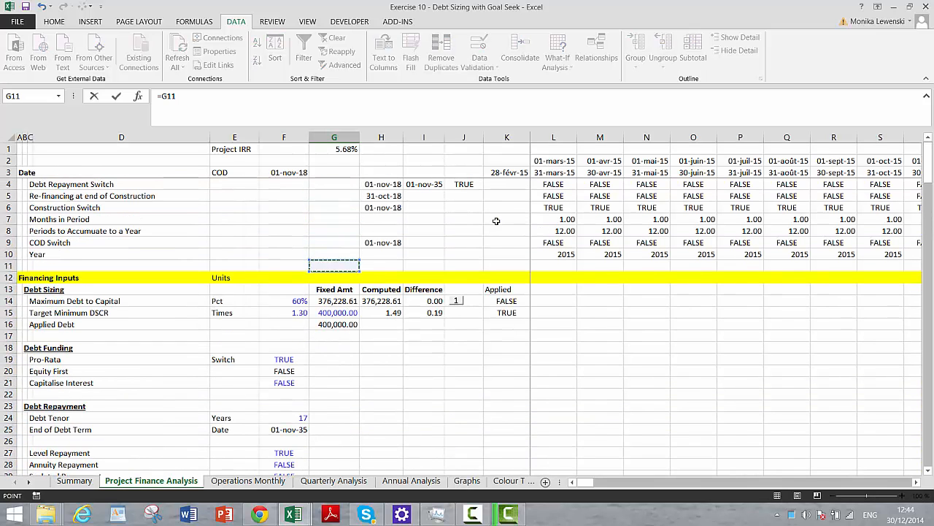
key("Return")
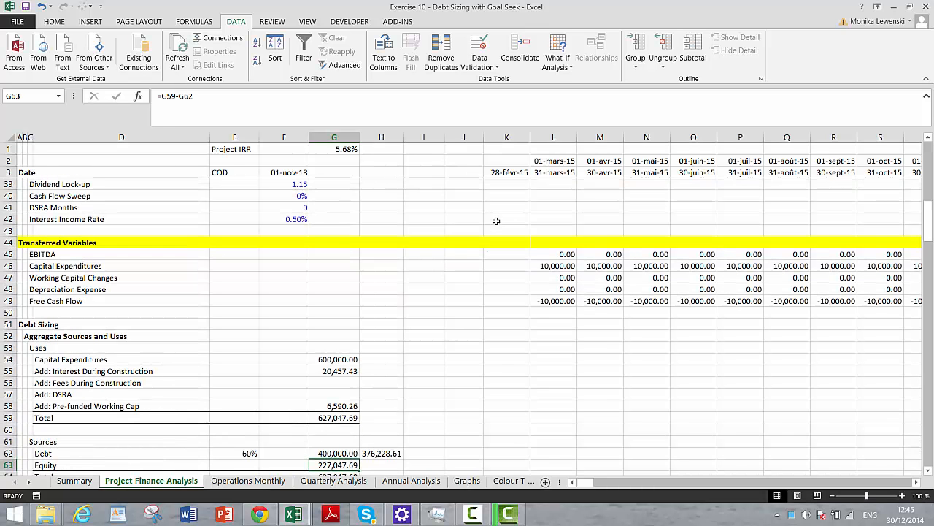
Put a thick box border around the Debt label and amount in E84:F84 of the Debt Funding row.
key("Down")
key("Down")
key("Down")
key("Down")
key("Down")
key("Down")
key("Down")
key("Down")
key("Down")
key("Down")
key("Down")
key("Down")
key("Down")
key("Down")
key("Down")
key("Down")
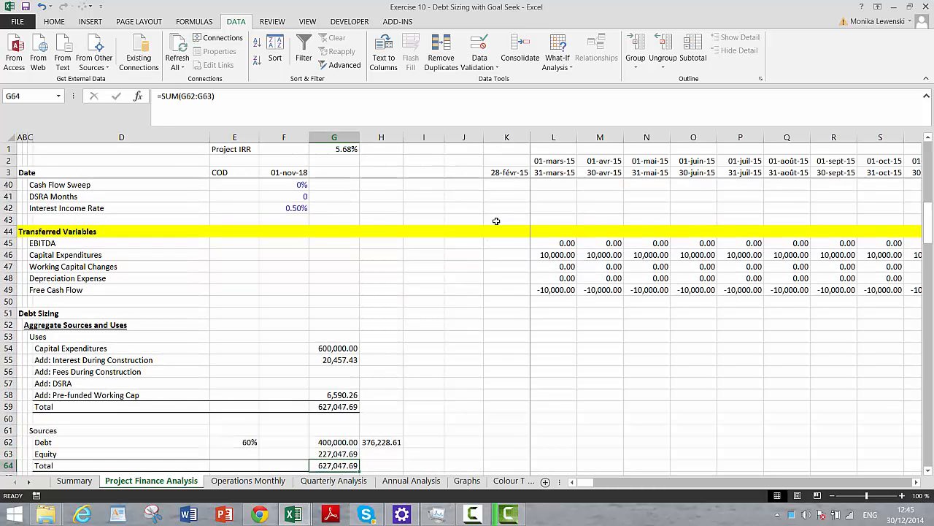
key("Down")
key("Down")
key("Down")
key("Down")
key("Down")
key("Down")
key("Down")
key("Down")
key("Down")
key("Down")
key("Down")
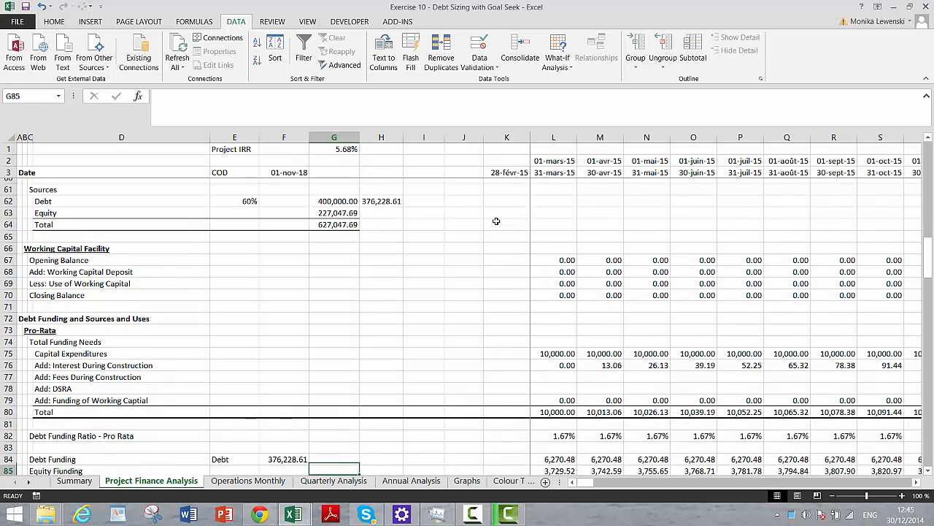
key("Up")
key("Up")
key("Up")
key("Up")
key("Up")
key("Up")
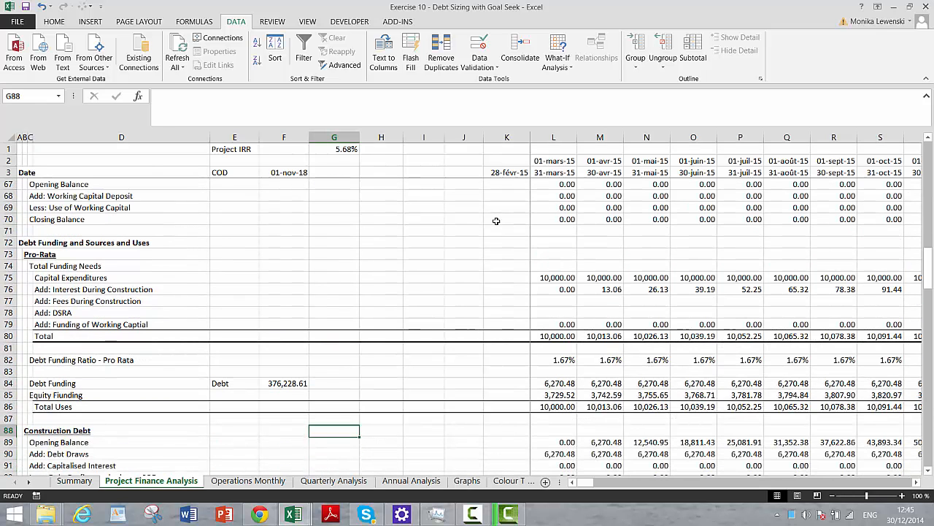
key("Left")
key("Left")
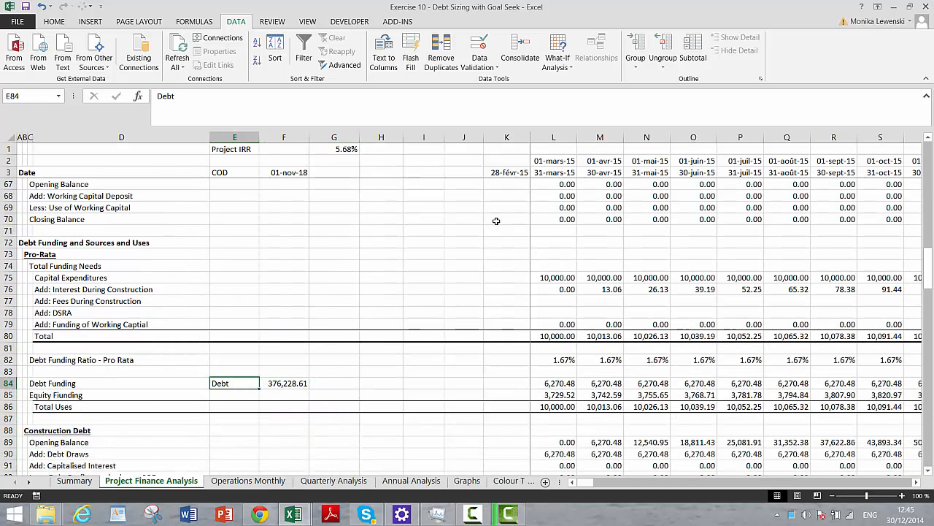
key("shift+Right")
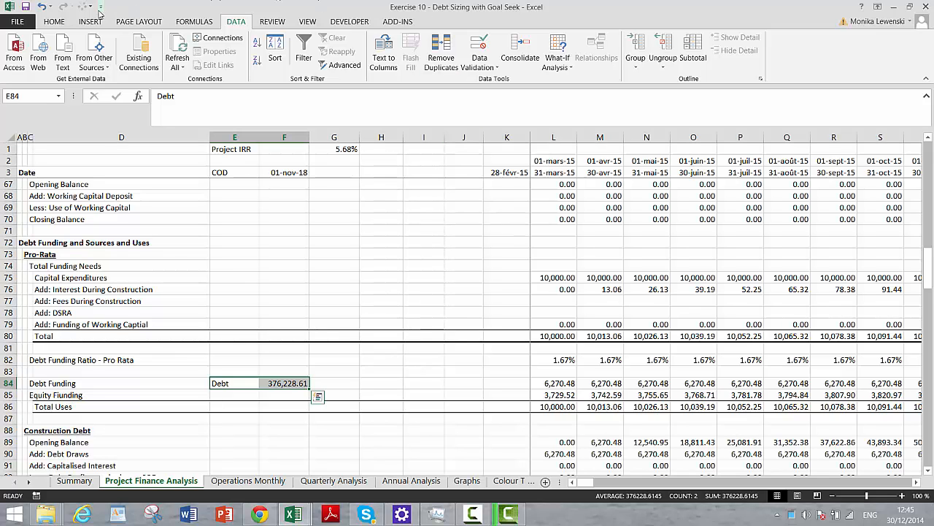
left_click(57, 25)
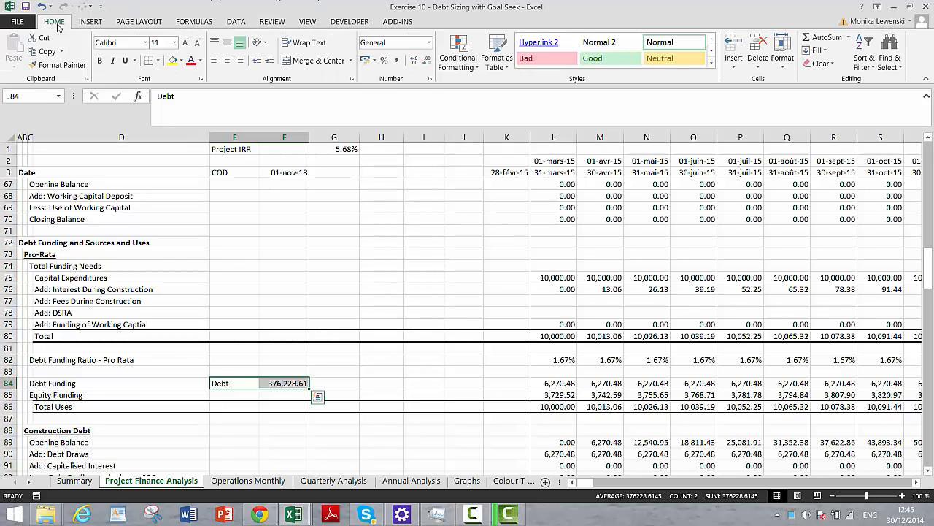
left_click(158, 62)
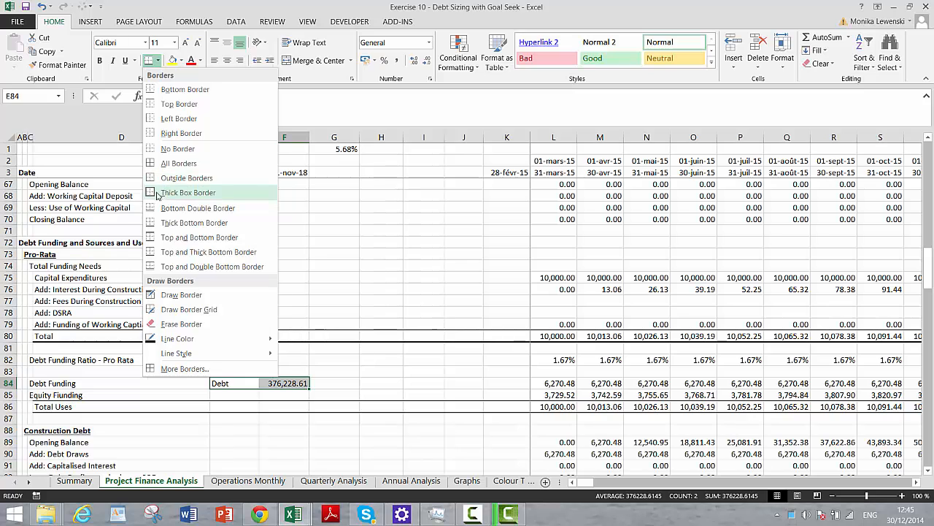
left_click(156, 194)
Link the Debt amount in F84 of the Debt Funding row to the Applied Debt in G16.
key("Right")
type("=")
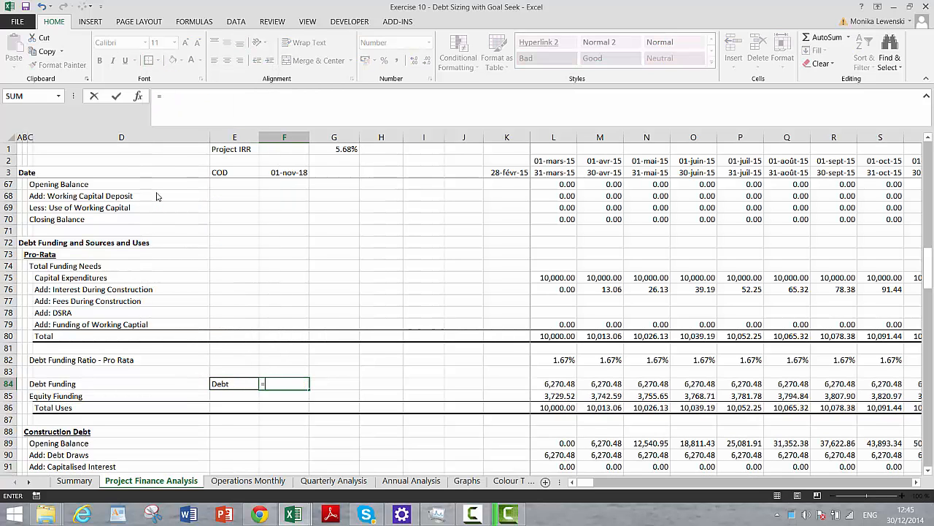
key("Page_Up")
key("Page_Up")
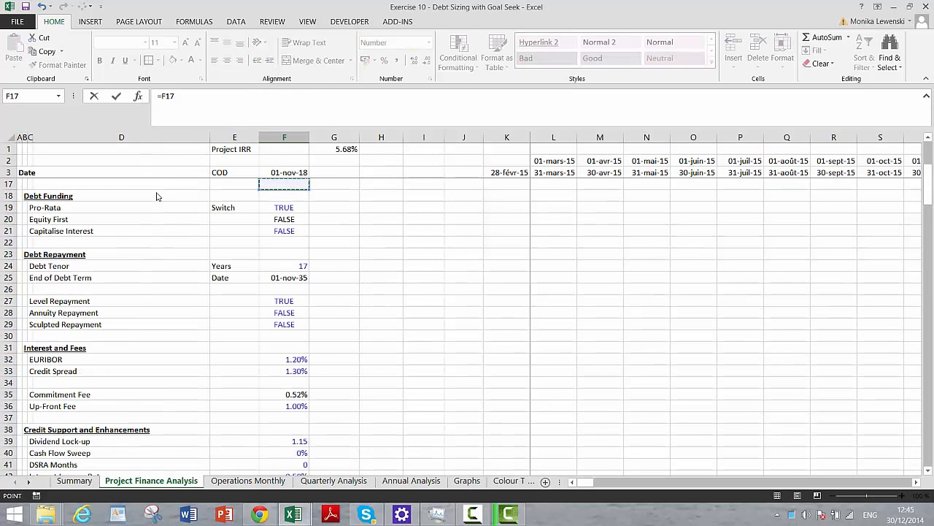
key("Page_Down")
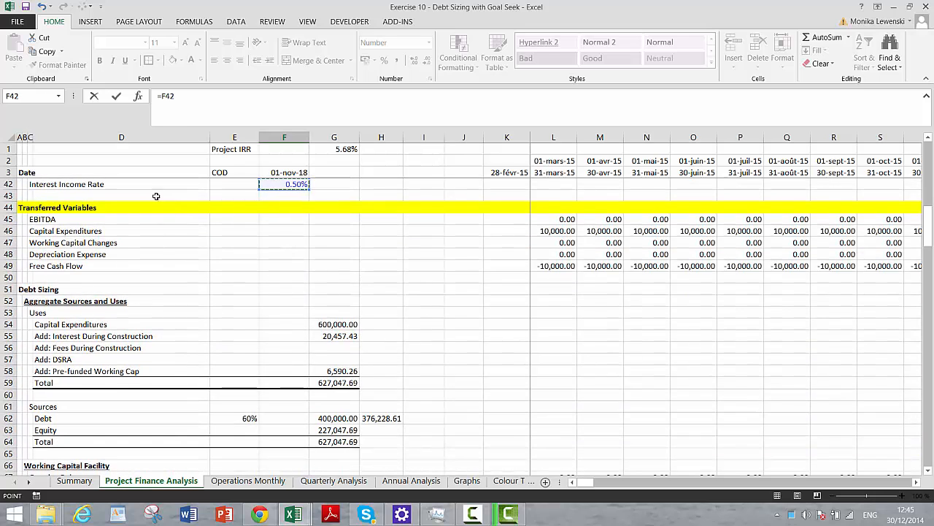
key("Page_Up")
key("Page_Up")
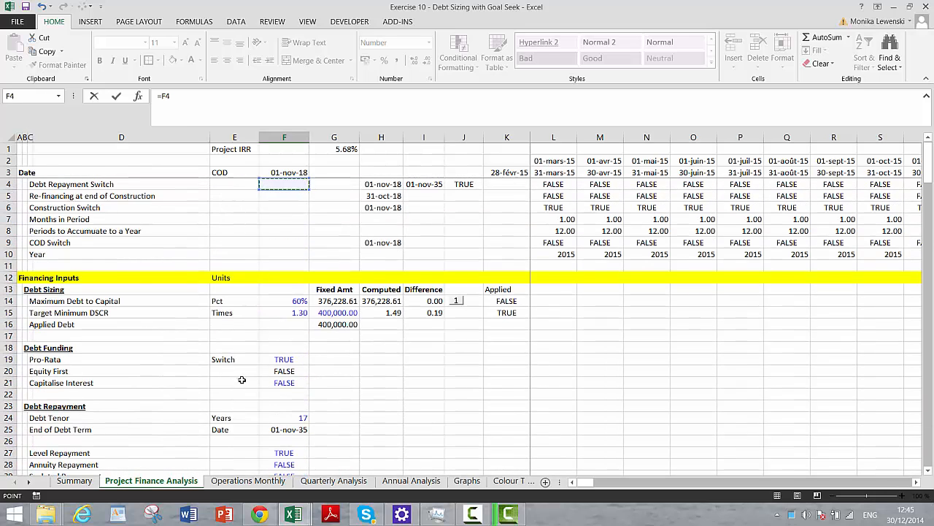
left_click(331, 324)
key("Return")
scroll(331, 325, "down", 1)
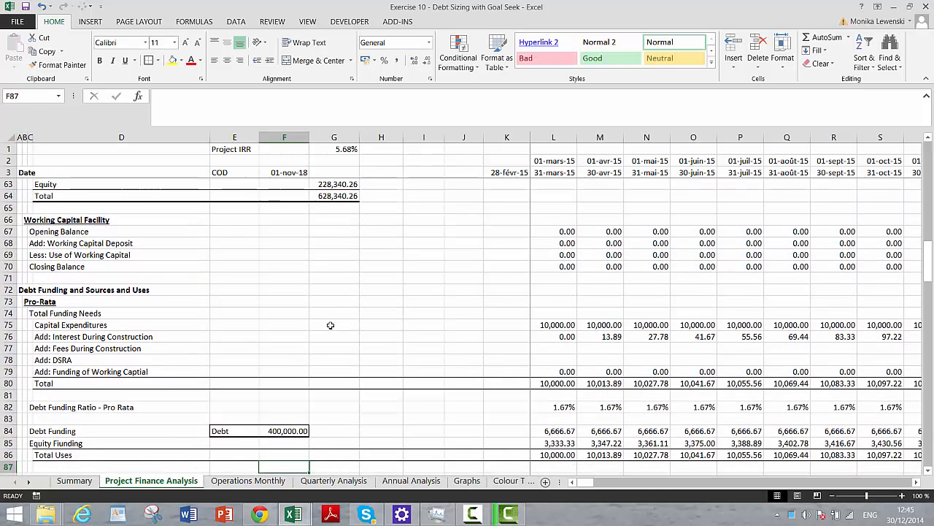
Check the formula in L84, the first month of the Debt Funding row.
key("Up")
key("Right")
key("Right")
key("Right")
key("Right")
key("Right")
key("Right")
key("Right")
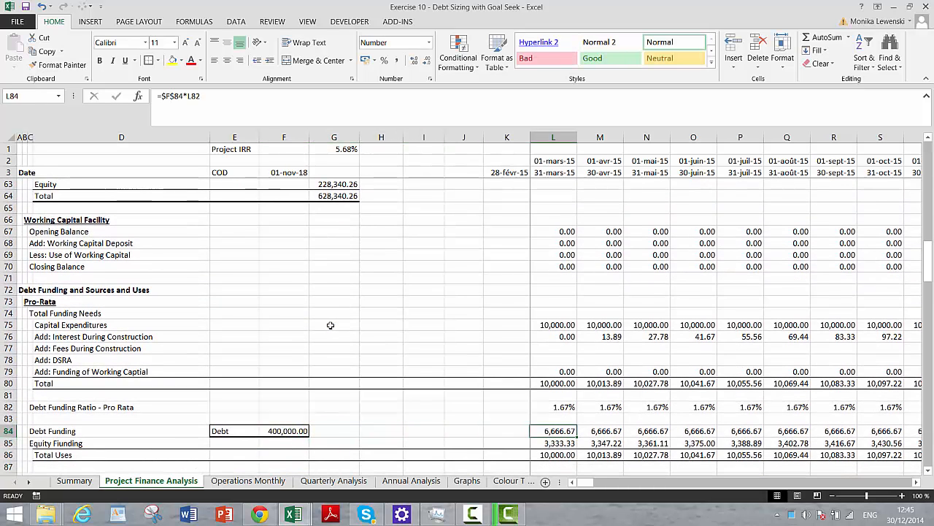
Examine the pro-rata Debt Funding Ratio formulas in row 82 across the construction months.
key("Up")
key("Up")
key("Left")
key("Right")
key("Right")
key("Right")
key("Right")
key("Right")
key("Right")
key("Right")
key("Right")
key("Right")
key("Right")
key("Right")
key("Right")
key("Right")
key("Right")
key("Right")
key("Right")
key("Right")
key("Right")
key("Right")
key("Right")
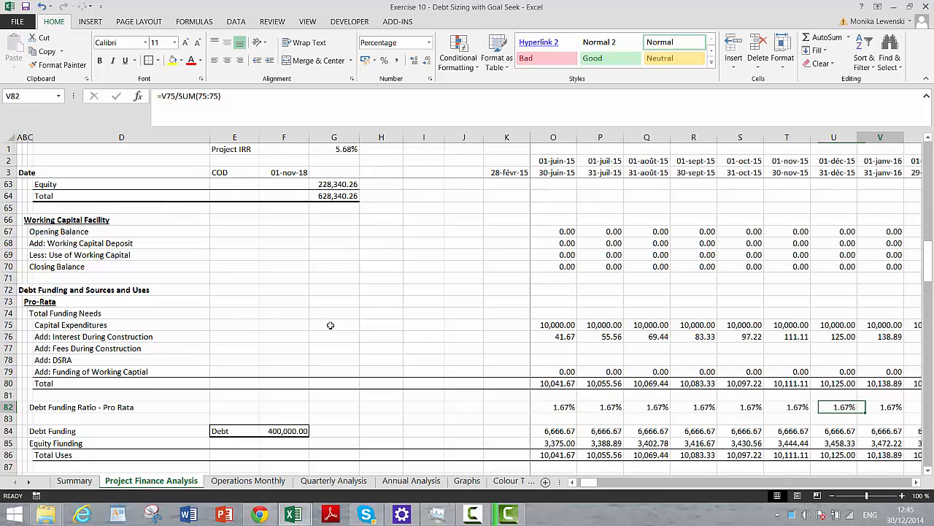
key("Left")
key("Left")
key("Left")
key("Left")
key("Left")
key("Left")
key("Left")
key("Left")
key("Left")
key("Left")
key("Left")
key("Left")
key("Left")
key("Left")
key("Left")
key("Left")
key("Left")
key("Left")
key("Left")
key("Left")
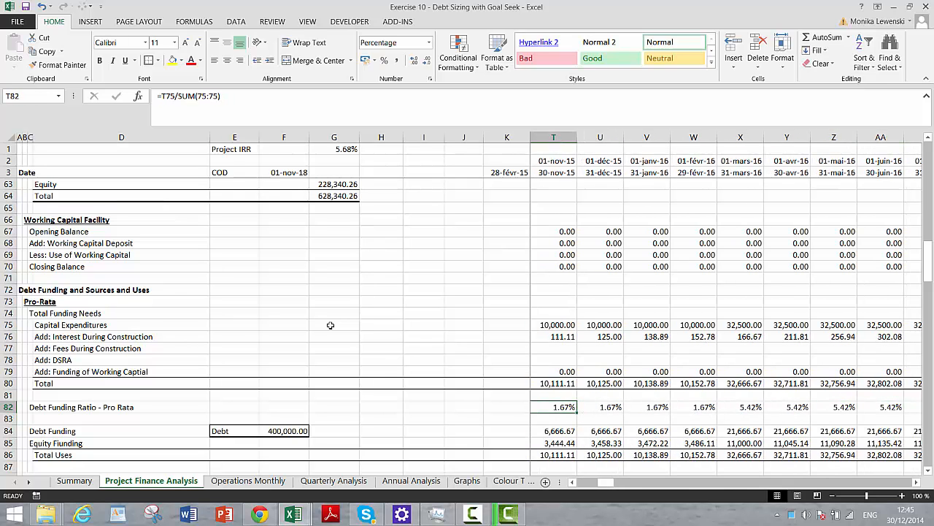
Look through the Construction Debt, Permanent Debt and Repayment, and Depreciation sections for other cells that use the debt amount.
key("Down")
key("Down")
key("Down")
key("Down")
key("Down")
key("Down")
key("Down")
key("Down")
key("Down")
key("Down")
key("Down")
key("Down")
key("Down")
key("Down")
key("Down")
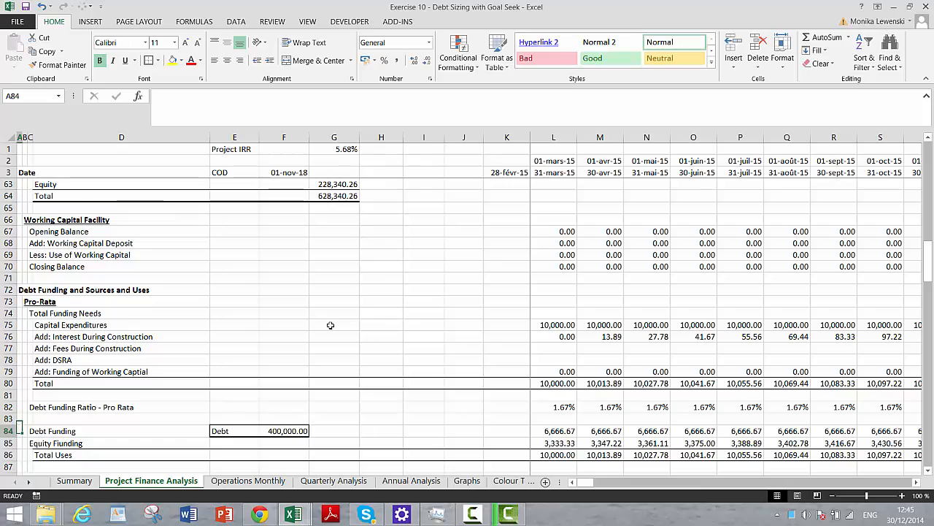
key("Down")
key("Down")
key("Down")
key("Down")
key("Down")
key("Down")
key("Down")
key("Down")
key("Down")
key("Down")
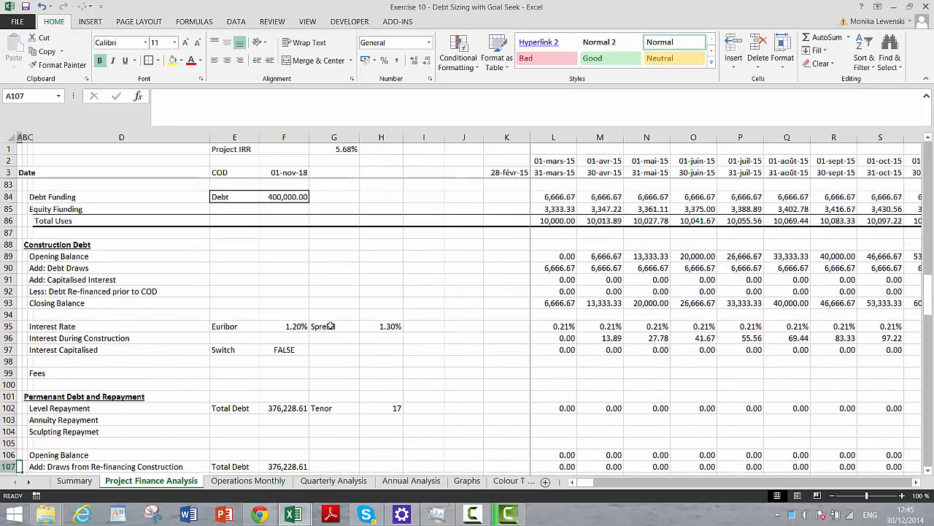
key("Down")
key("Down")
key("Down")
key("Down")
key("Down")
key("Down")
key("Down")
key("Down")
key("Down")
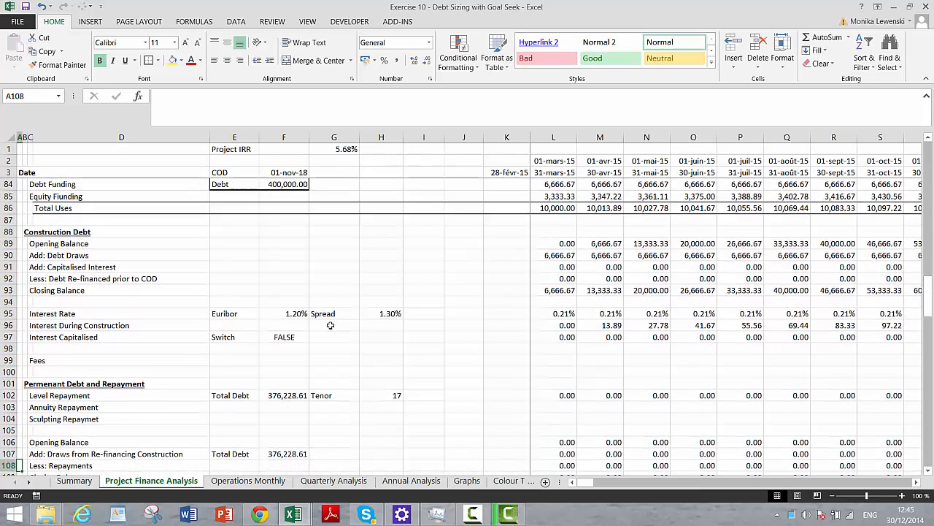
key("Down")
key("Down")
key("Down")
key("Down")
key("Down")
key("Down")
key("Down")
key("Down")
key("Down")
key("Down")
key("Down")
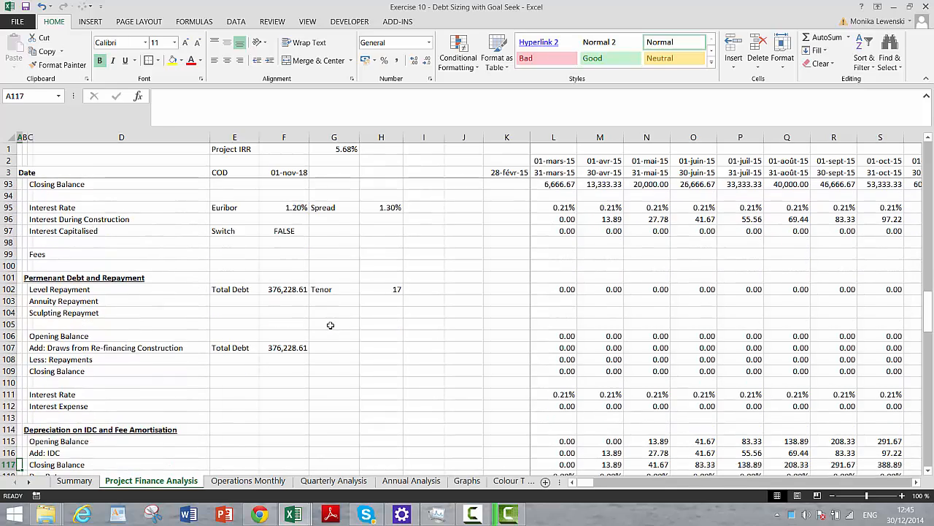
key("Up")
key("Up")
key("Up")
key("Up")
key("Up")
key("Up")
key("Up")
key("Up")
key("Up")
key("Up")
key("Up")
key("Up")
key("Up")
key("Up")
key("Up")
key("Up")
key("Up")
key("Up")
key("Up")
key("Up")
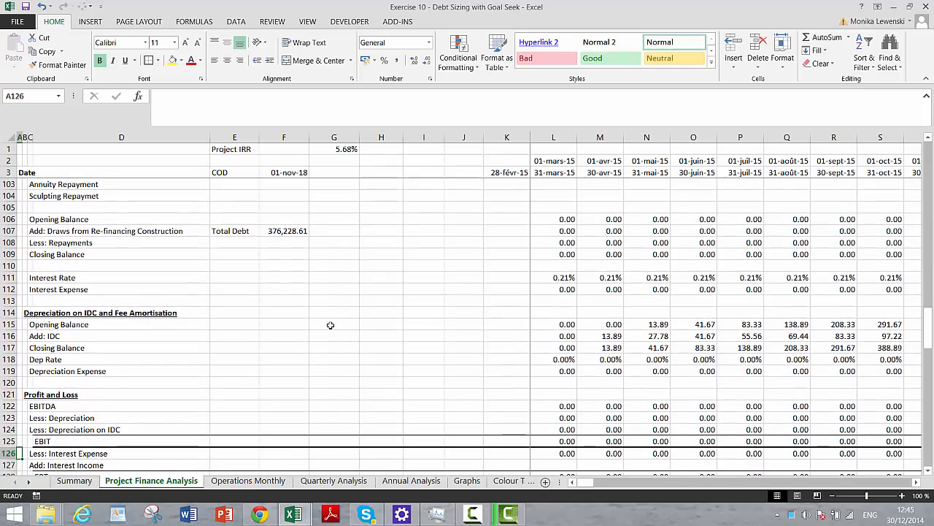
key("Up")
key("Up")
key("Up")
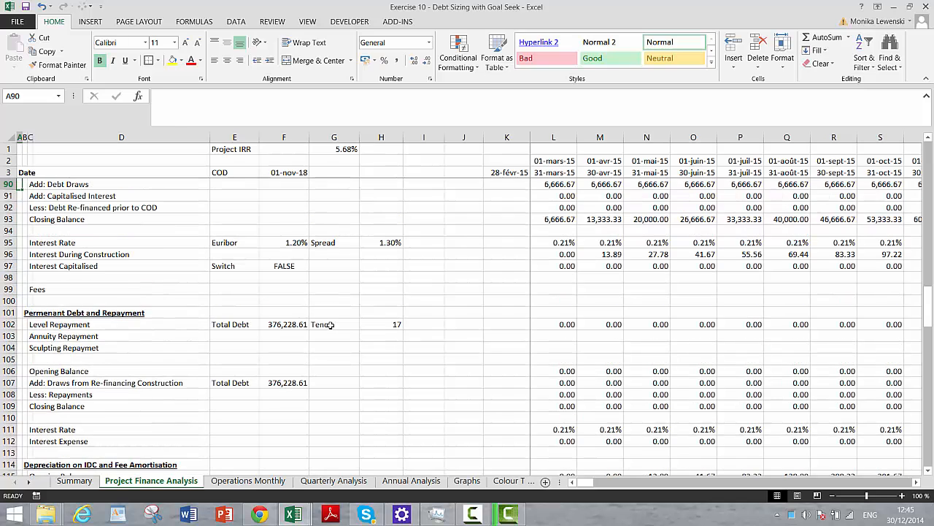
Link the Total Debt in F102 of the Level Repayment row to the Applied Debt in G16.
key("Down")
key("Down")
key("Down")
key("Down")
key("Down")
key("Down")
key("Down")
key("Down")
key("Down")
key("Down")
key("Down")
key("Down")
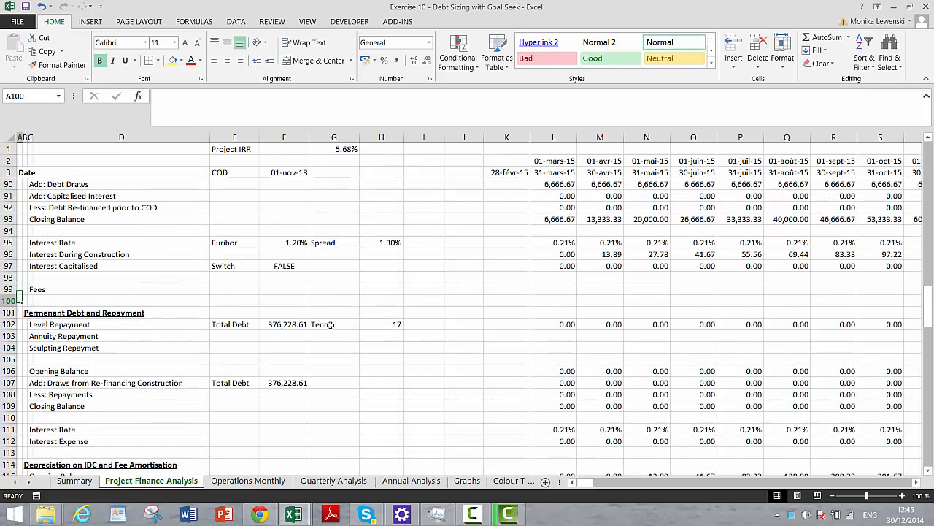
key("Right")
key("Right")
key("Right")
key("Right")
key("Right")
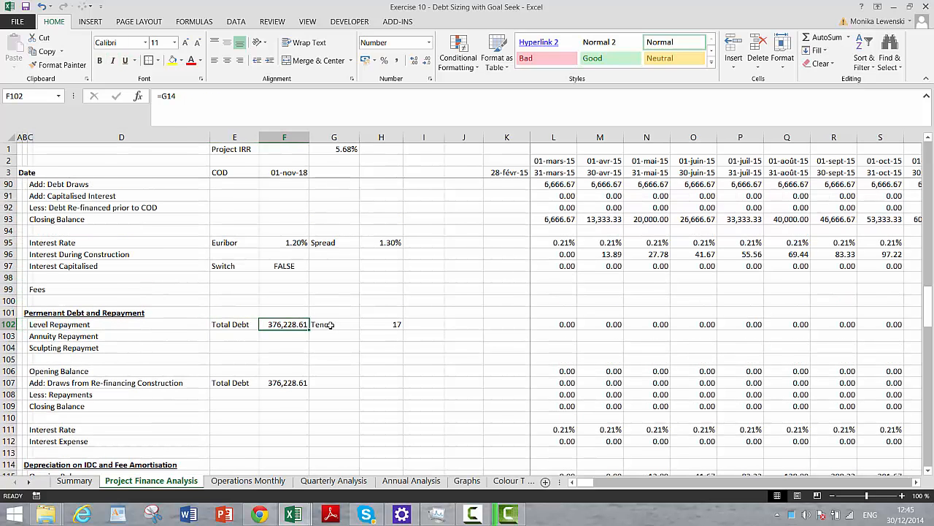
key("F2")
key("BackSpace")
key("BackSpace")
key("BackSpace")
key("Page_Up")
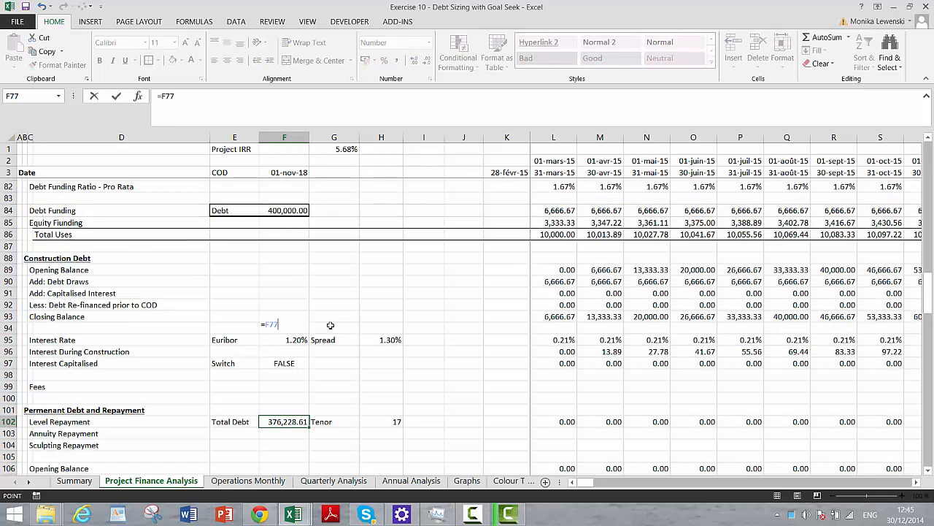
key("Page_Up")
key("Page_Up")
key("Page_Up")
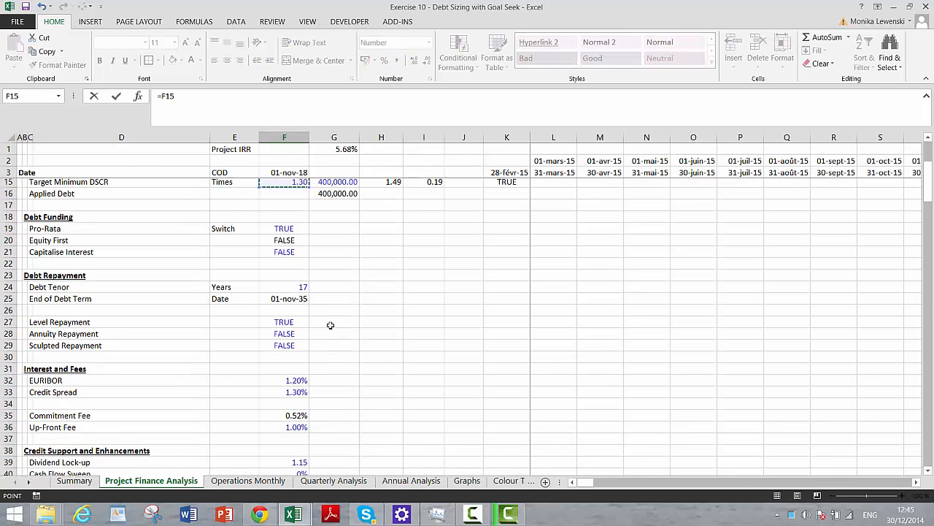
key("Down")
key("Right")
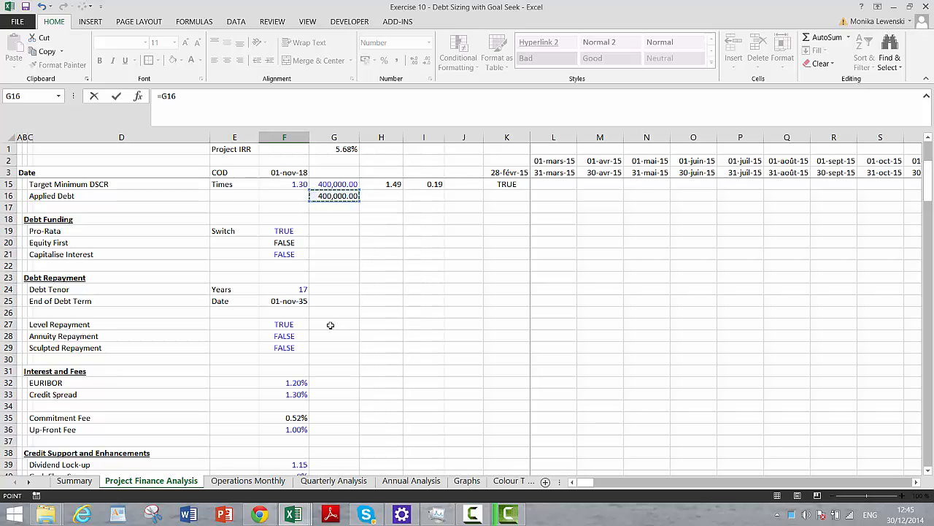
key("Return")
Check the Total Debt formula in F107 of the Draws from Re-financing Construction row.
key("Down")
key("Down")
key("Down")
key("Down")
key("Down")
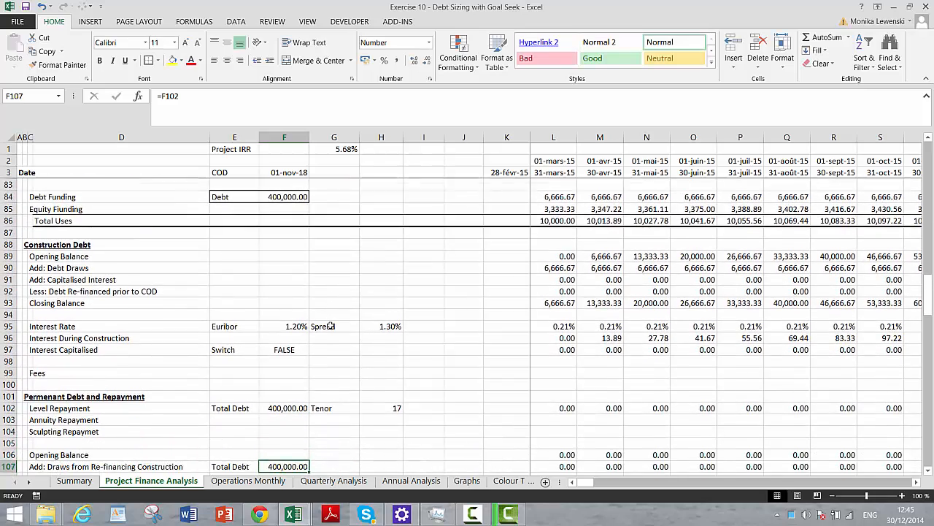
key("Up")
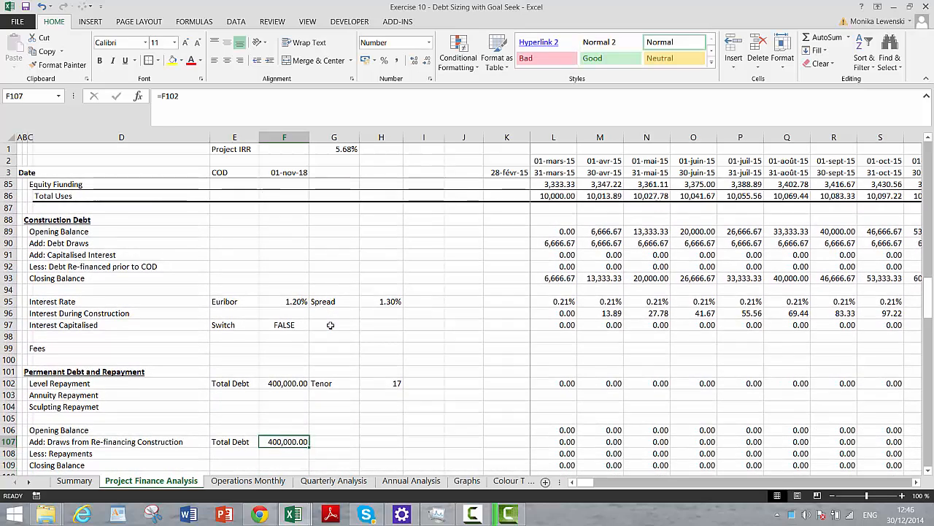
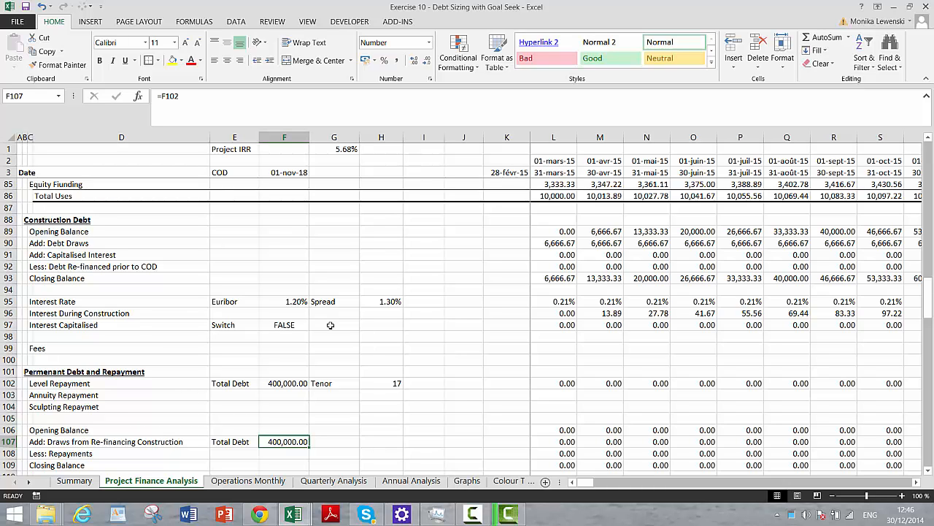
Look through the Permanent Debt, Profit and Loss, Cash Flow Statement and Outputs sections for further cells that use the debt amount.
key("Down")
key("Down")
key("Down")
key("Down")
key("Down")
key("Down")
key("Down")
key("Down")
key("Down")
key("Down")
key("Down")
key("Down")
key("Down")
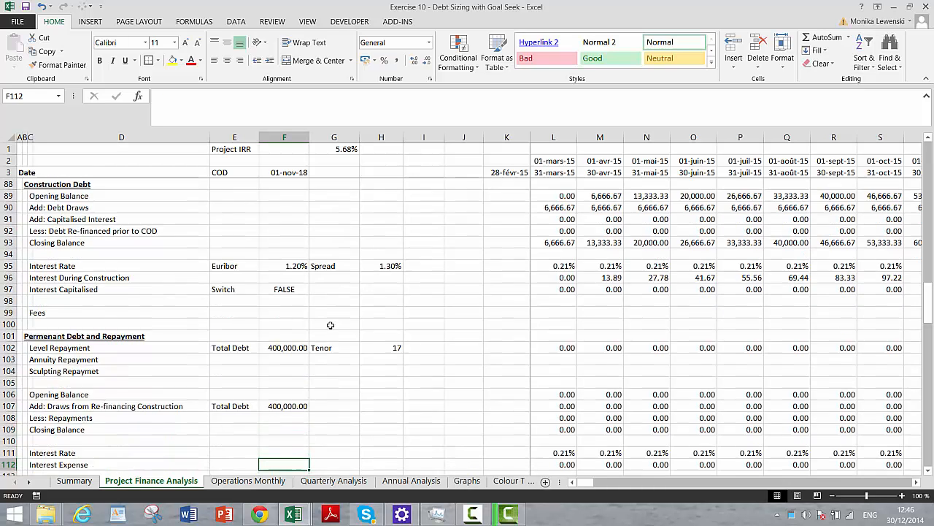
key("Down")
key("Down")
key("Down")
key("Down")
key("Down")
key("Down")
key("Down")
key("Down")
key("Down")
key("Down")
key("Down")
key("Down")
key("Down")
key("Down")
key("Down")
key("Down")
key("Down")
key("Down")
key("Down")
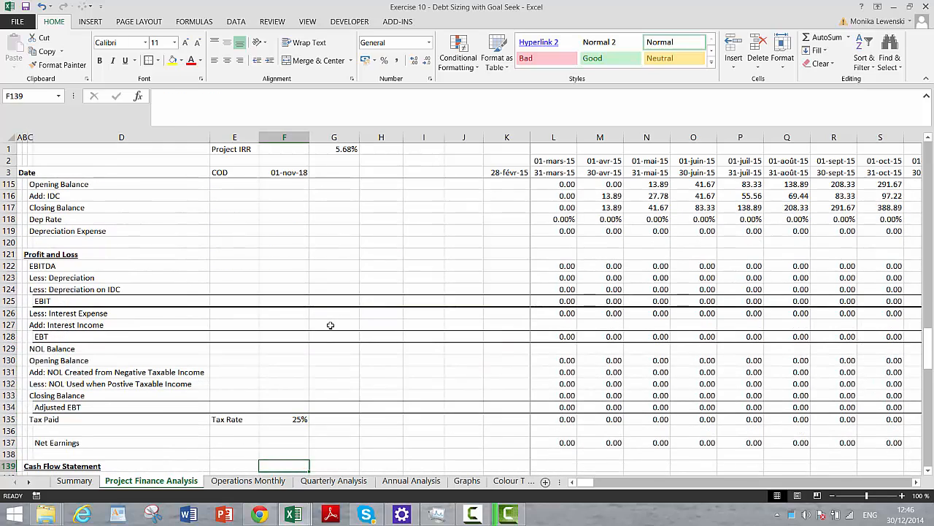
key("Down")
key("Down")
key("Down")
key("Down")
key("Down")
key("Down")
key("Down")
key("Down")
key("Down")
key("Down")
key("Down")
key("Down")
key("Down")
key("Down")
key("Down")
key("Down")
key("Down")
key("Down")
key("Down")
key("Down")
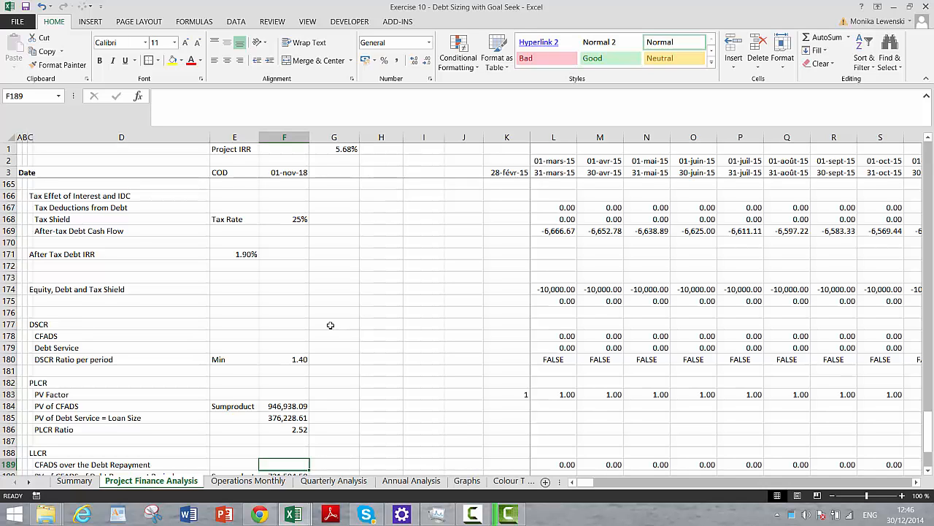
Link the PV of Debt Service = Loan Size in F185 to the Debt amount in G62 of the Sources table.
key("Up")
key("Up")
key("Up")
key("Up")
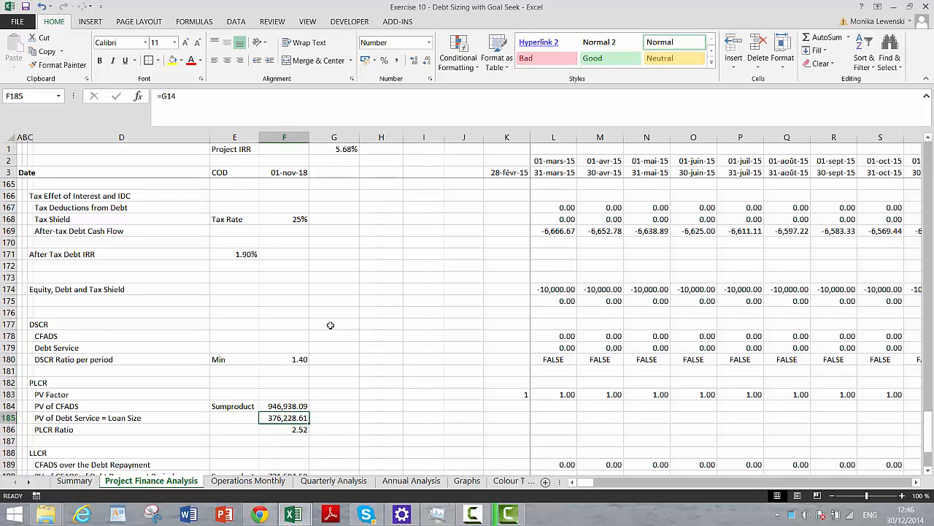
type("=")
key("Up")
key("Up")
key("Up")
key("Up")
key("Up")
key("Up")
key("Up")
key("Up")
key("Up")
key("Up")
key("Up")
key("Up")
key("Up")
key("Up")
key("Up")
key("Up")
key("Up")
key("Up")
key("Up")
key("Up")
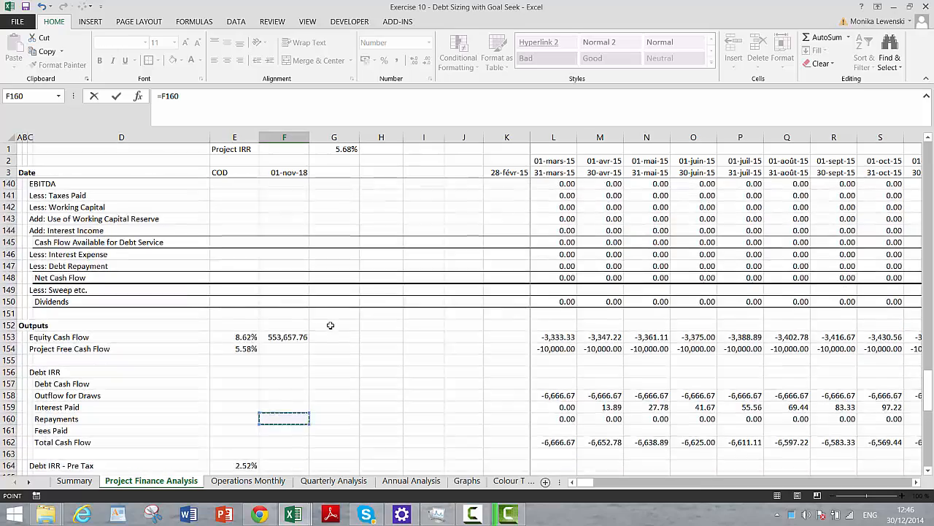
key("Up")
key("Up")
key("Up")
key("Up")
key("Up")
key("Up")
key("Up")
key("Up")
key("Up")
key("Up")
key("Up")
key("Up")
key("Up")
key("Up")
key("Up")
key("Up")
key("Up")
key("Up")
key("Up")
key("Up")
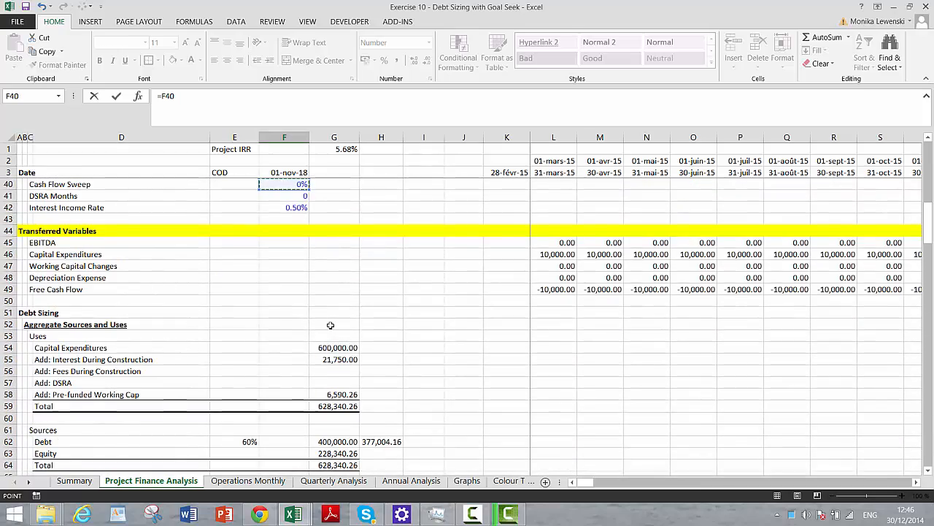
key("Down")
key("Down")
key("Down")
key("Down")
key("Down")
key("Down")
key("Down")
key("Down")
key("Down")
key("Down")
key("Down")
key("Down")
key("Down")
key("Down")
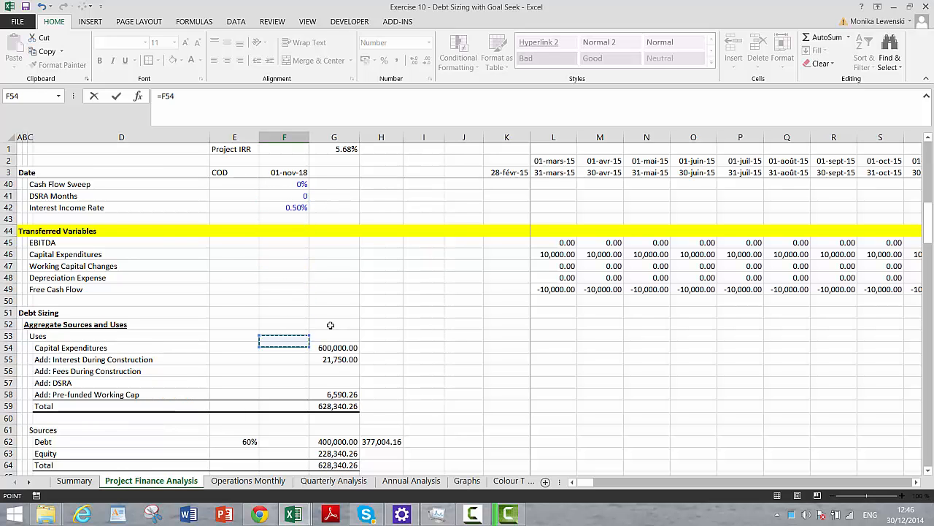
key("Down")
key("Down")
key("Down")
key("Down")
key("Down")
key("Down")
key("Down")
key("Down")
key("Right")
key("Return")
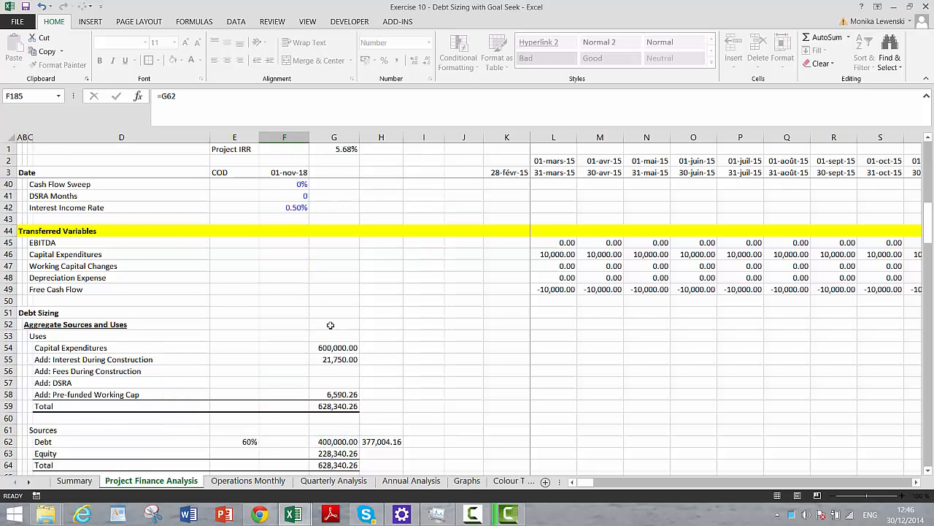
Check the PLCR, LLCR and Average Debt Life sections for the debt amount, and return to the Debt Sizing inputs.
key("Down")
key("Down")
key("Down")
key("Down")
key("Down")
key("Down")
key("Down")
key("Down")
key("Down")
key("Down")
key("Down")
key("Down")
key("Down")
key("Down")
key("Down")
key("Down")
key("Down")
key("Down")
key("Down")
key("Down")
key("Down")
key("Down")
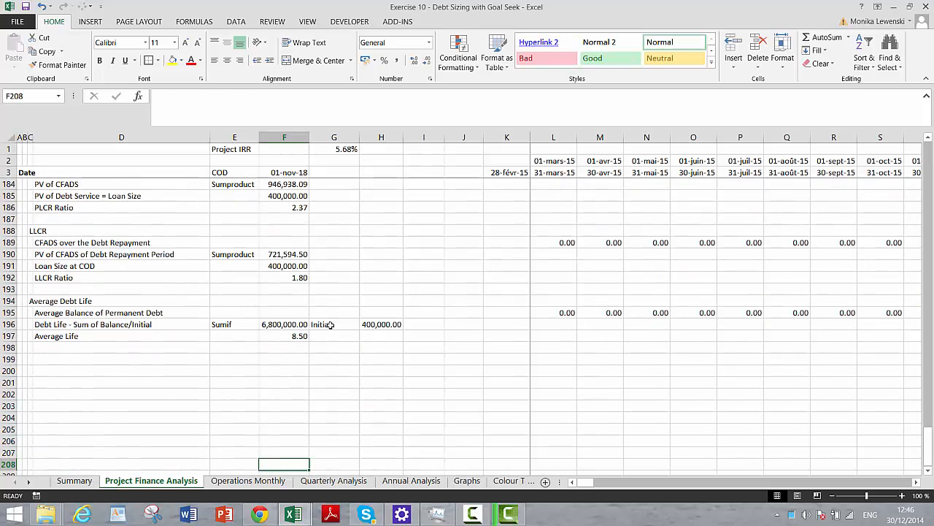
key("Page_Up")
key("Page_Up")
key("Page_Up")
key("Page_Up")
key("Page_Up")
key("Page_Up")
key("Page_Up")
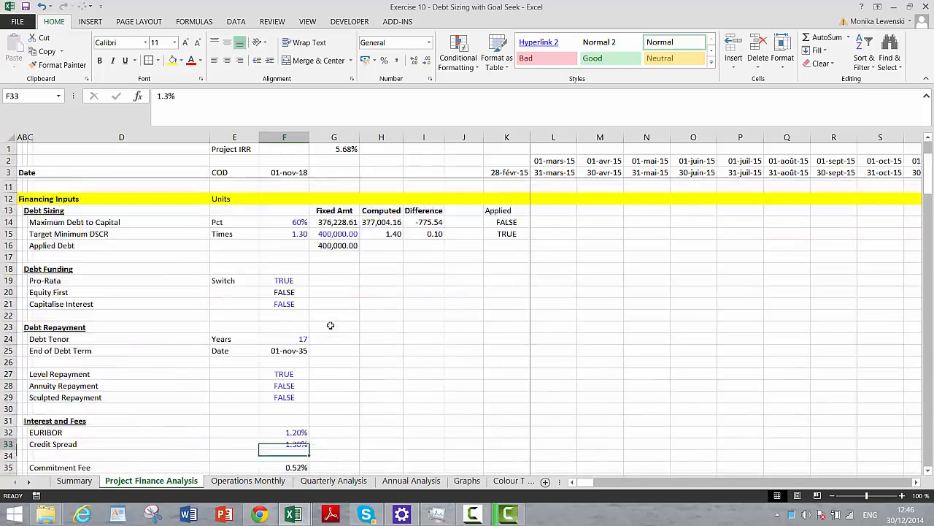
key("Page_Up")
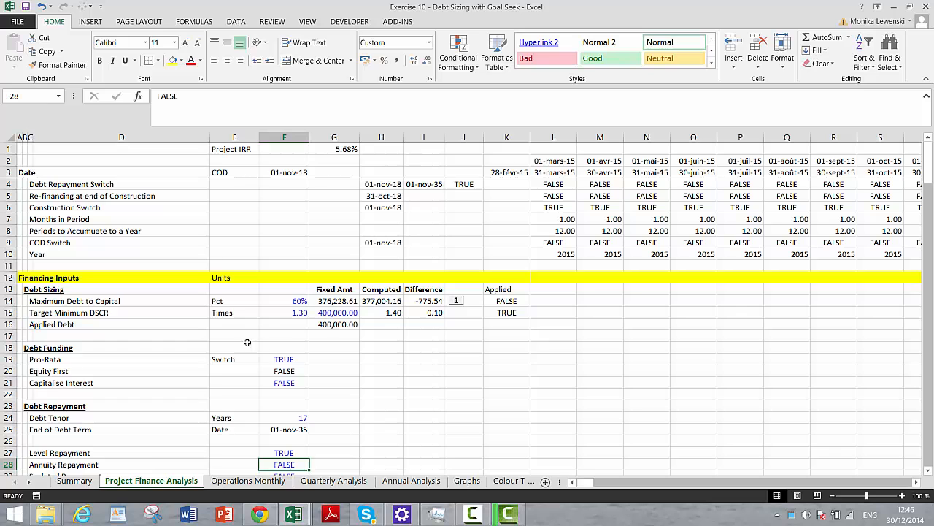
Open the goalseek1 macro code for editing and delete the Range("H18").Select line from the goalseek2 macro.
left_click(349, 22)
left_click(39, 51)
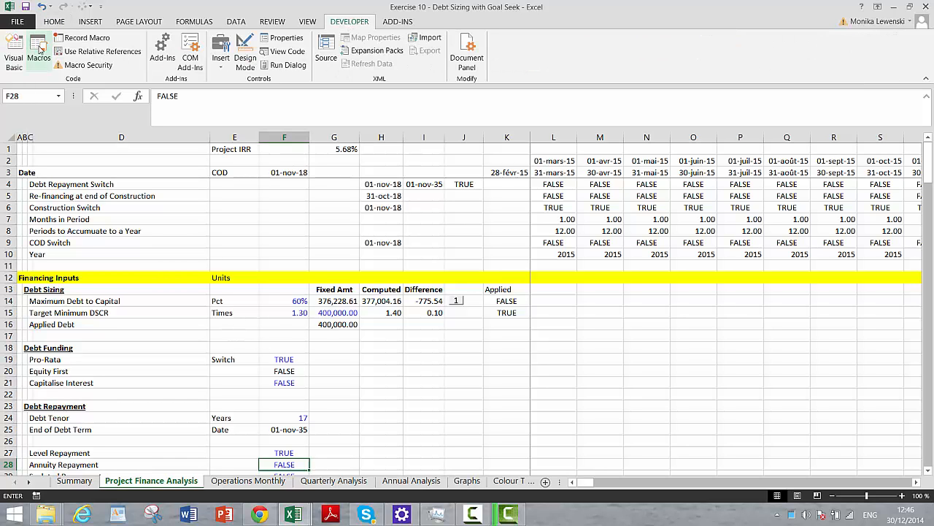
left_click(332, 354)
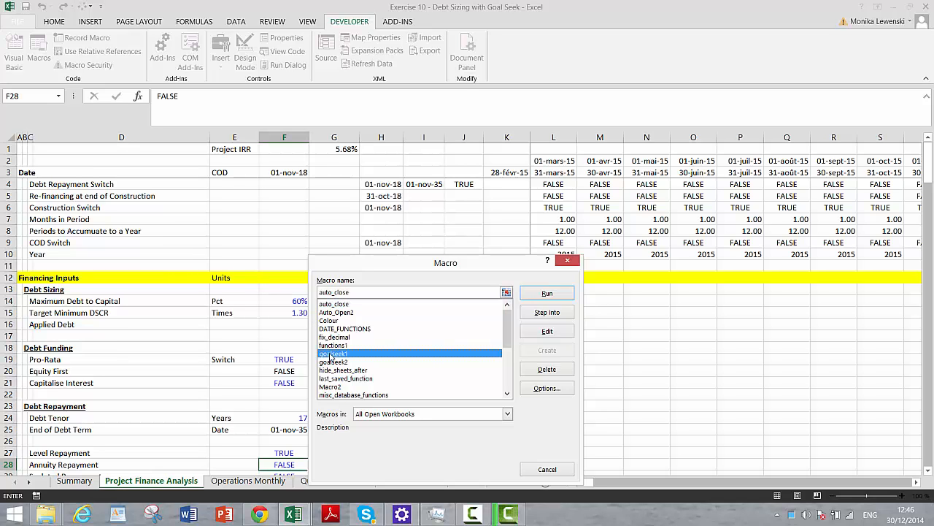
left_click(547, 331)
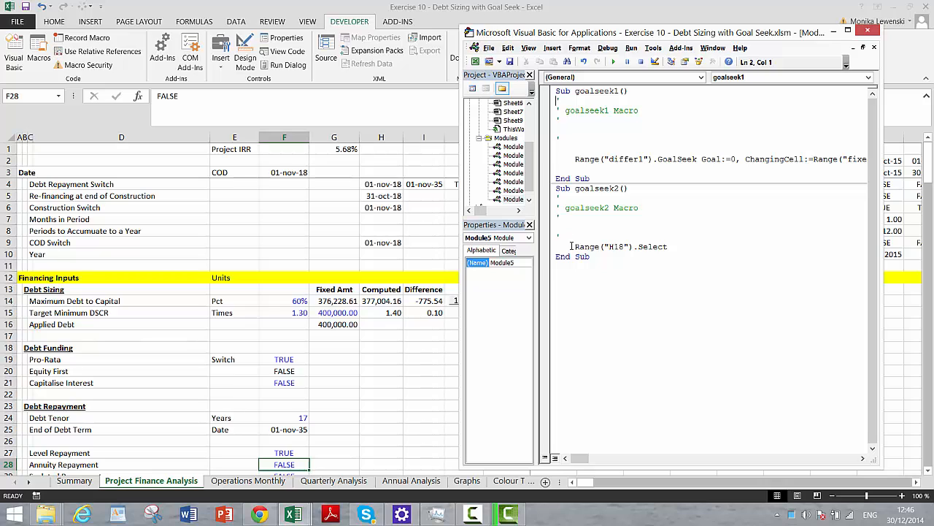
left_click_drag(571, 246, 703, 248)
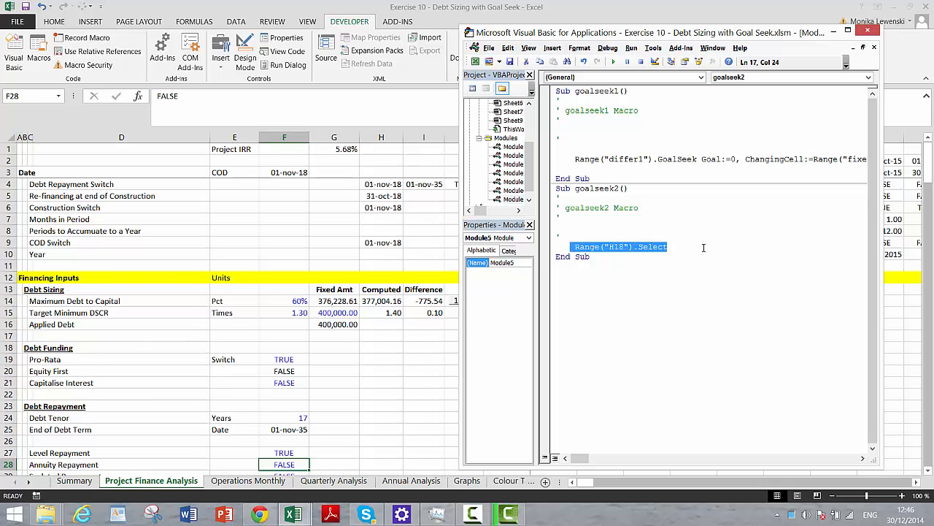
key("Delete")
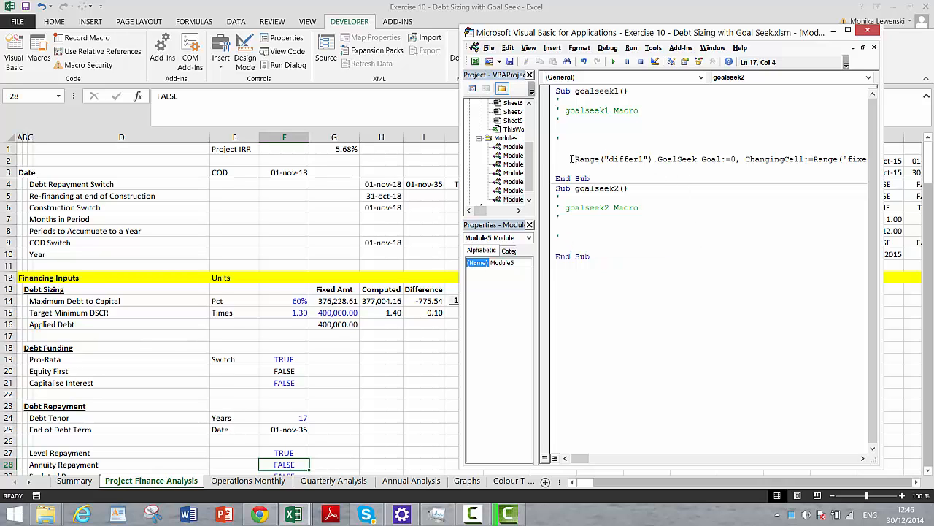
Copy the Range("differ1").GoalSeek line from the goalseek1 macro into the body of the goalseek2 macro.
left_click_drag(572, 159, 933, 156)
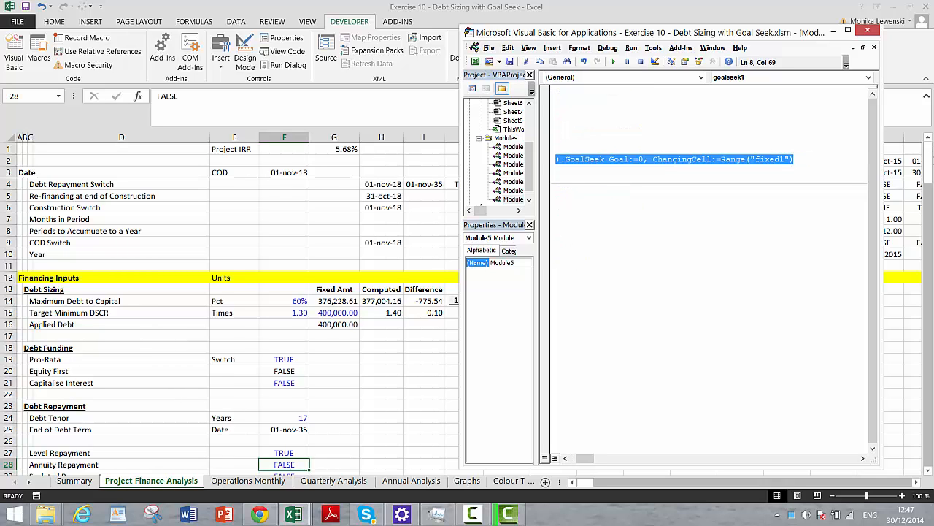
left_click(792, 261)
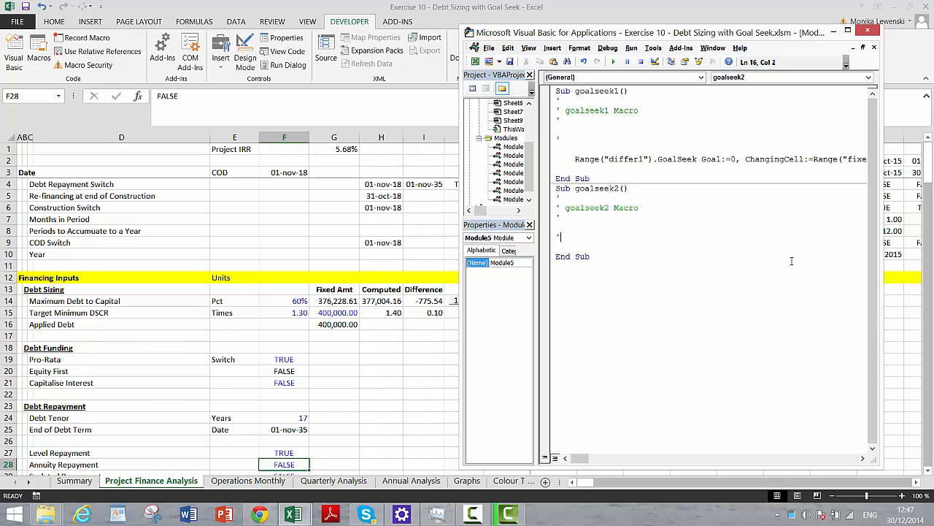
key("Return")
key("BackSpace")
key("BackSpace")
key("BackSpace")
type("Range(\"differ1\").GoalSeek Goal:=0, ChangingCell:=Range(\"fixed\")")
key("Up")
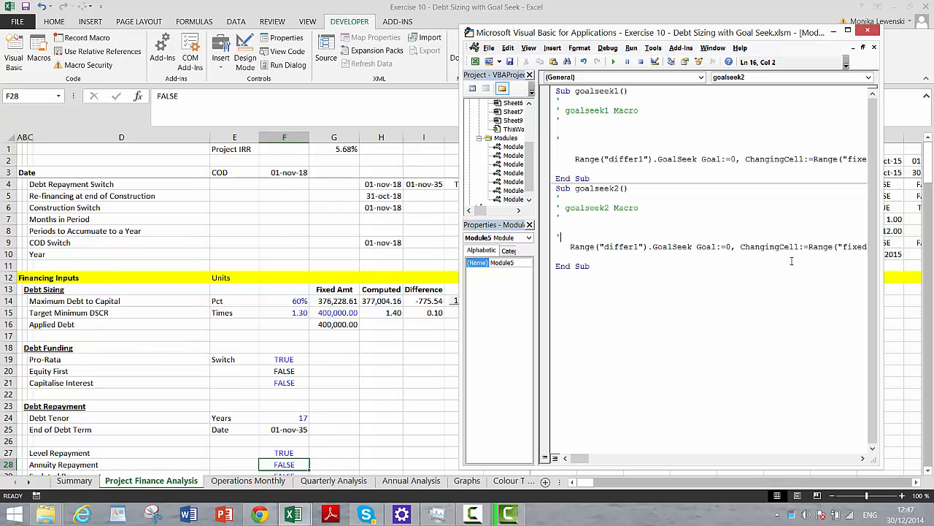
Change the Goal Seek line in goalseek2 to use the ranges differ2 and fixed2.
key("Right")
key("Right")
key("Right")
key("Right")
key("Right")
key("Right")
key("Right")
key("Right")
key("Right")
key("Right")
key("Right")
key("Right")
key("Right")
key("Right")
key("Delete")
type("2")
key("Up")
key("End")
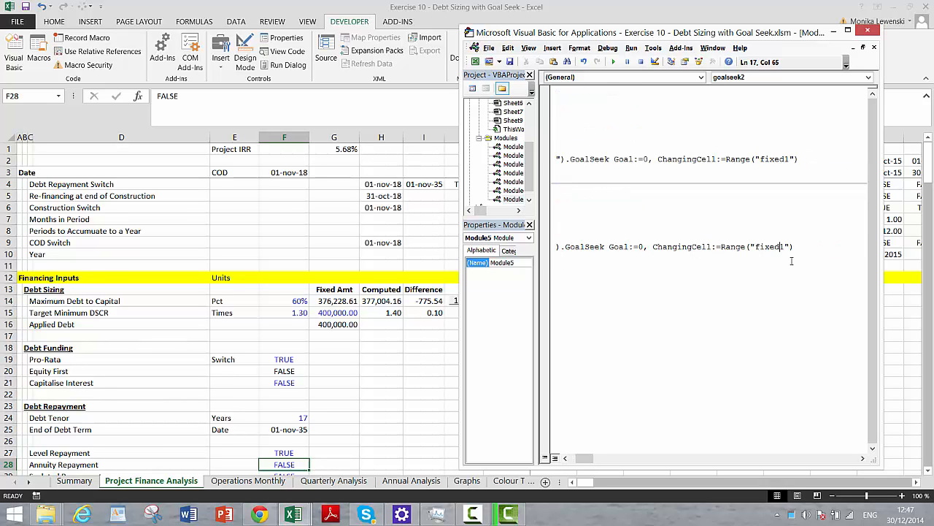
type("2")
key("Delete")
key("Down")
key("Down")
key("Down")
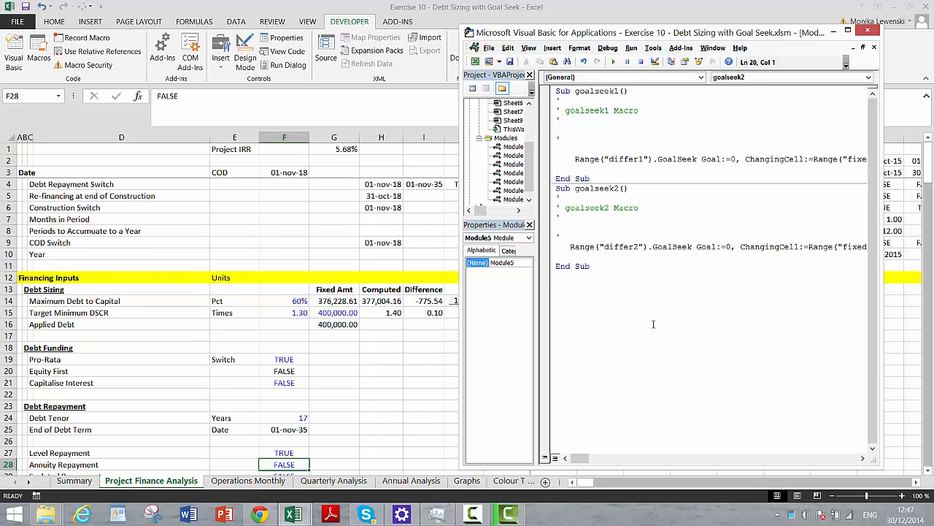
key("Up")
key("Up")
key("Up")
key("Up")
key("Up")
Name the Maximum Debt to Capital Applied switch in cell K14 applied1 on the Project Finance Analysis sheet.
left_click(394, 348)
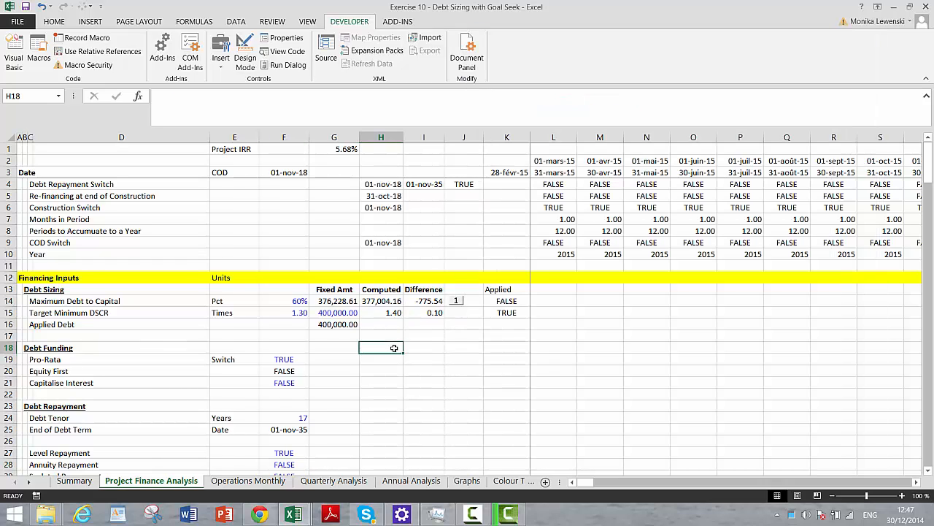
left_click(506, 301)
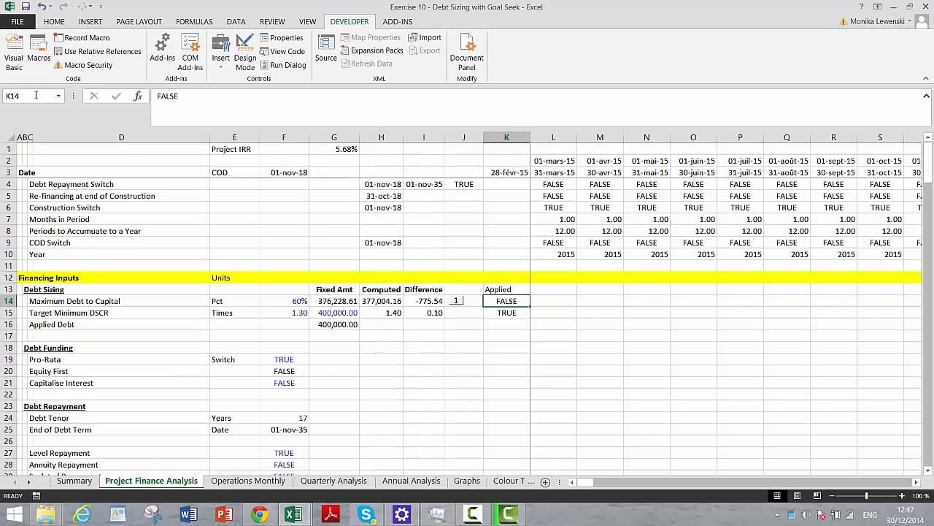
left_click(32, 97)
type("appliedn")
key("Return")
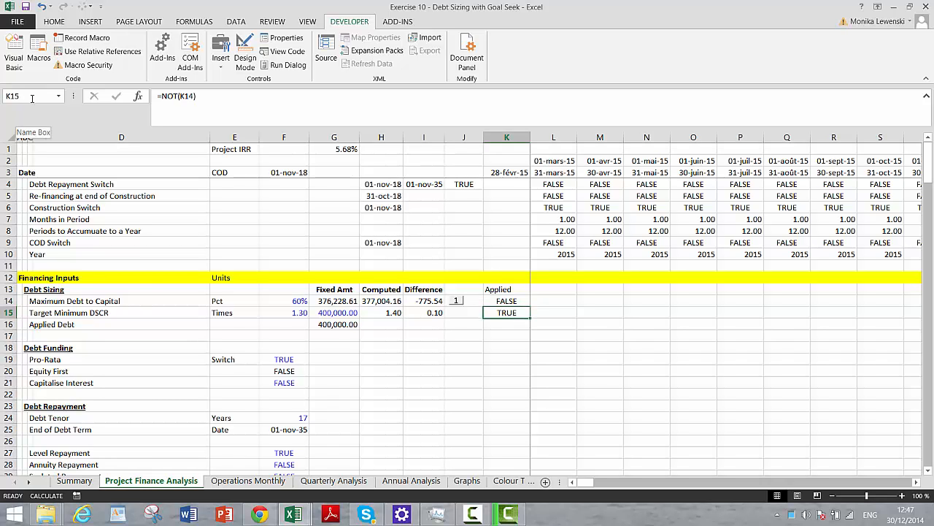
Name the Target Minimum DSCR Applied switch in cell K15 applied2.
left_click(27, 94)
key("BackSpace")
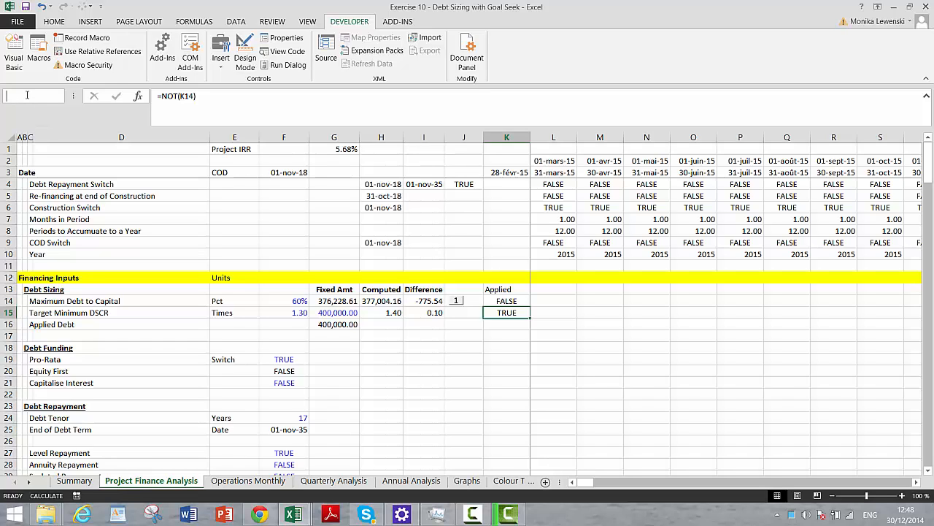
type("applied2")
key("Return")
key("Up")
key("Down")
key("Up")
key("Down")
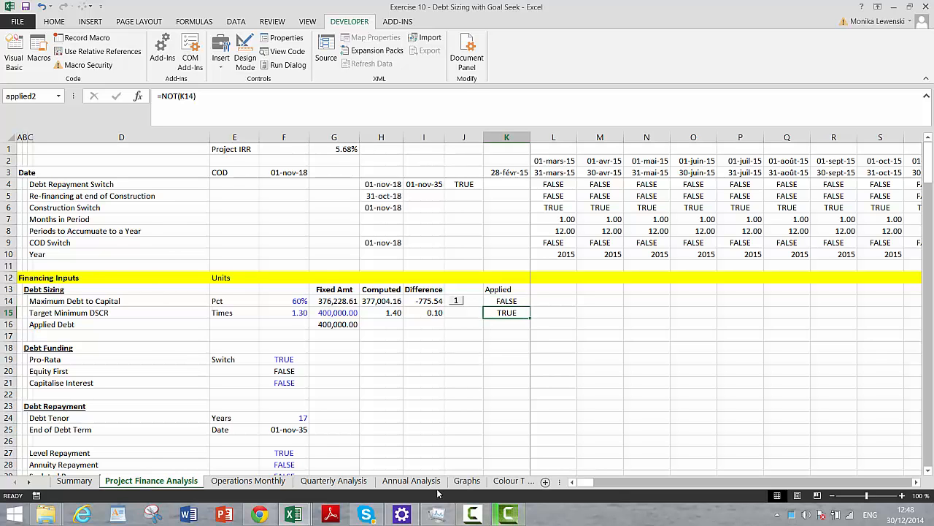
In the Visual Basic editor, wrap the Goal Seek line of goalseek1 in If Range("applied1") Then and End If.
left_click(299, 515)
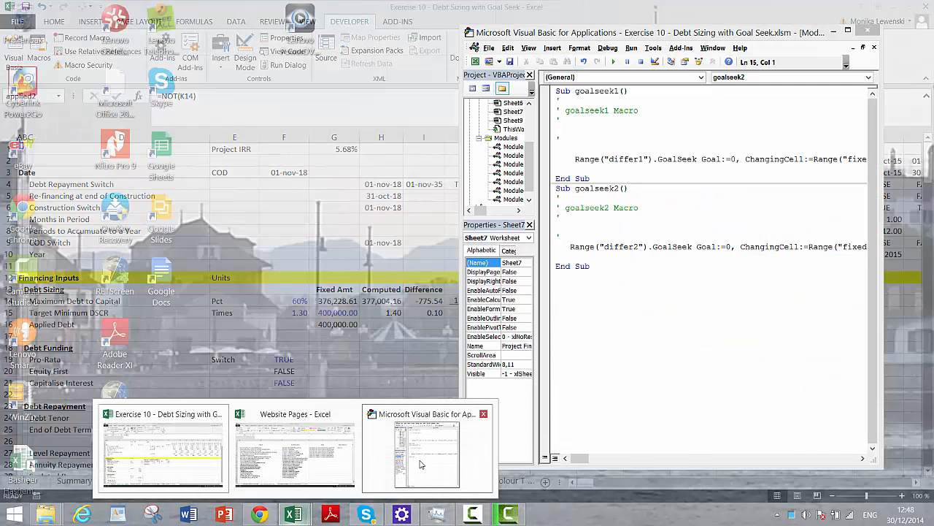
left_click(422, 466)
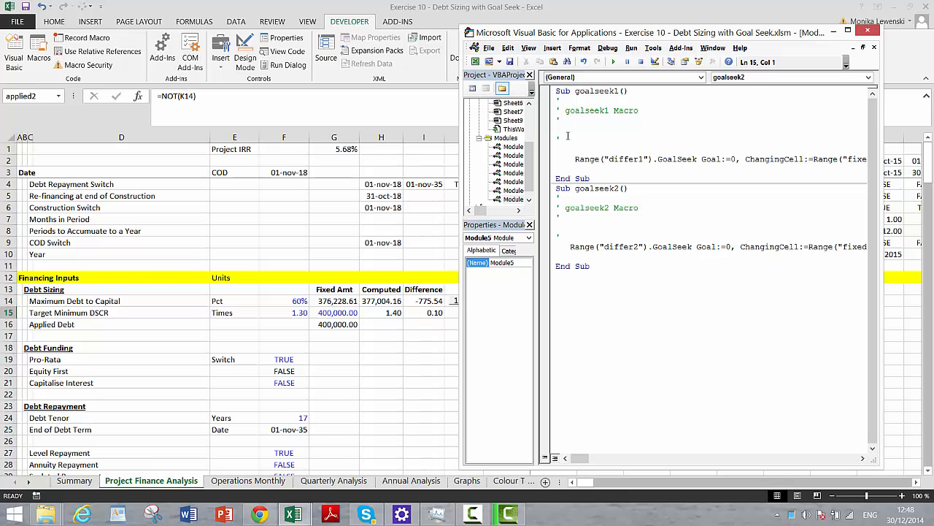
left_click(564, 140)
key("Return")
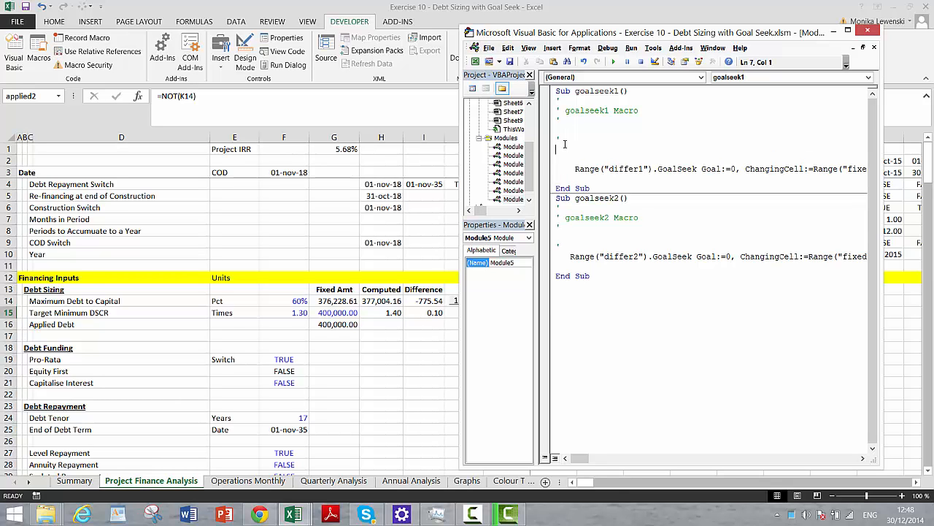
type("if range(")
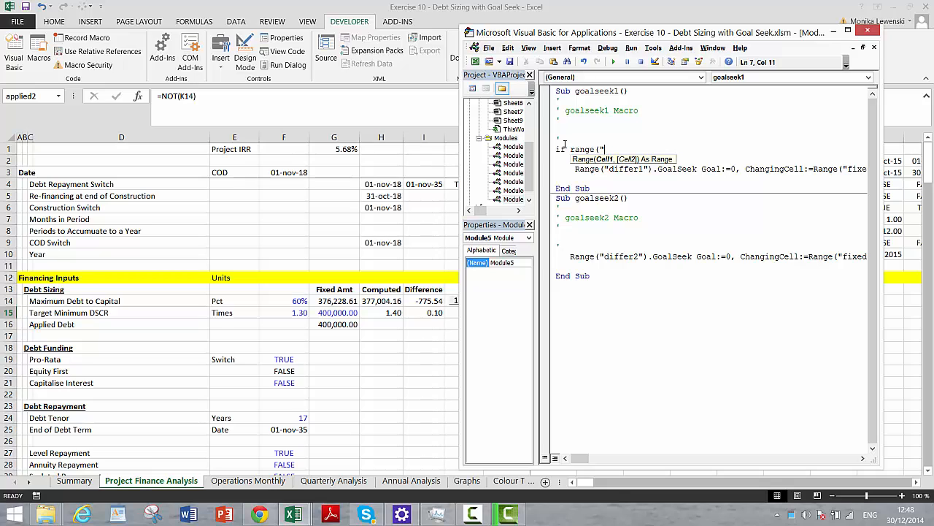
type("applied1\") ")
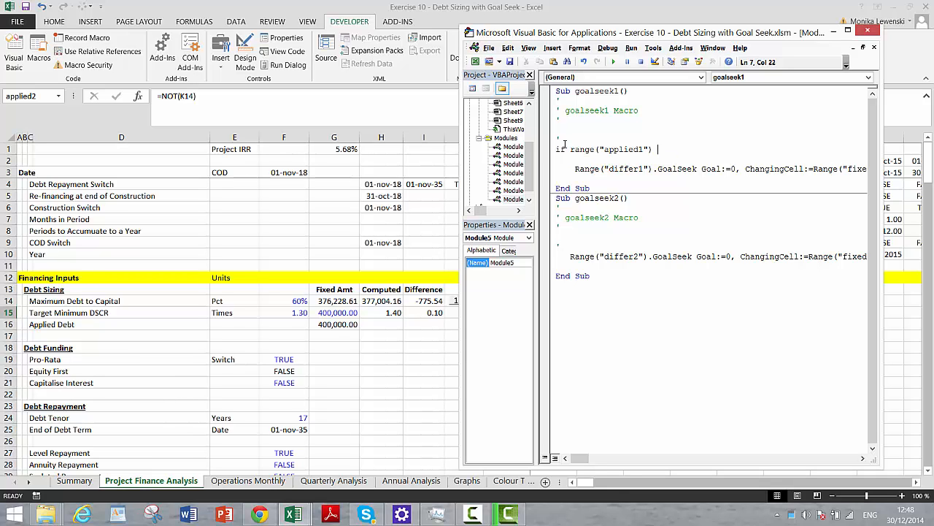
type("then")
key("Down")
key("Down")
key("Down")
key("Return")
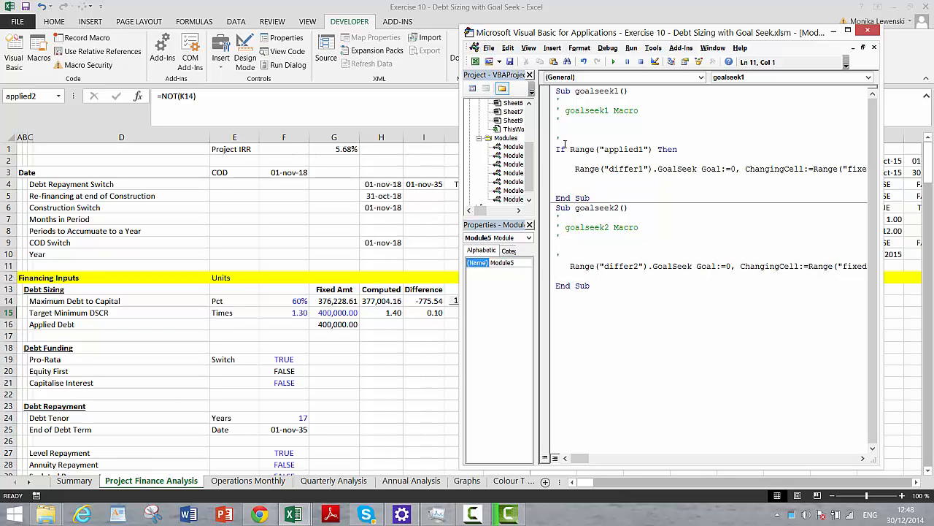
type("end if")
key("Return")
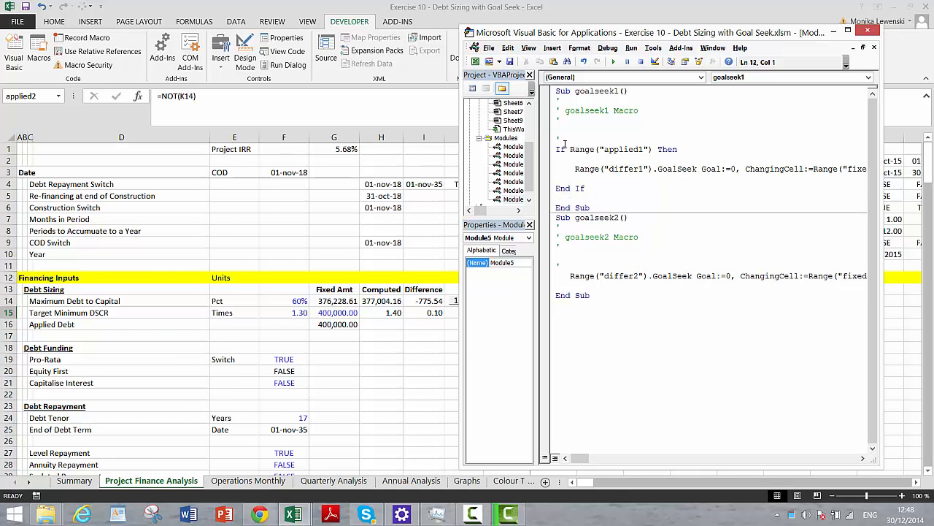
Copy the If condition line from goalseek1 above the Goal Seek line of goalseek2 and make it test Range("applied2").
key("Up")
key("Up")
key("Up")
key("Up")
key("shift+Down")
key("ctrl+c")
key("Right")
key("Down")
key("Down")
key("Down")
key("Down")
key("Down")
key("Down")
key("Down")
key("Down")
key("Down")
key("Down")
key("Return")
key("Up")
key("ctrl+v")
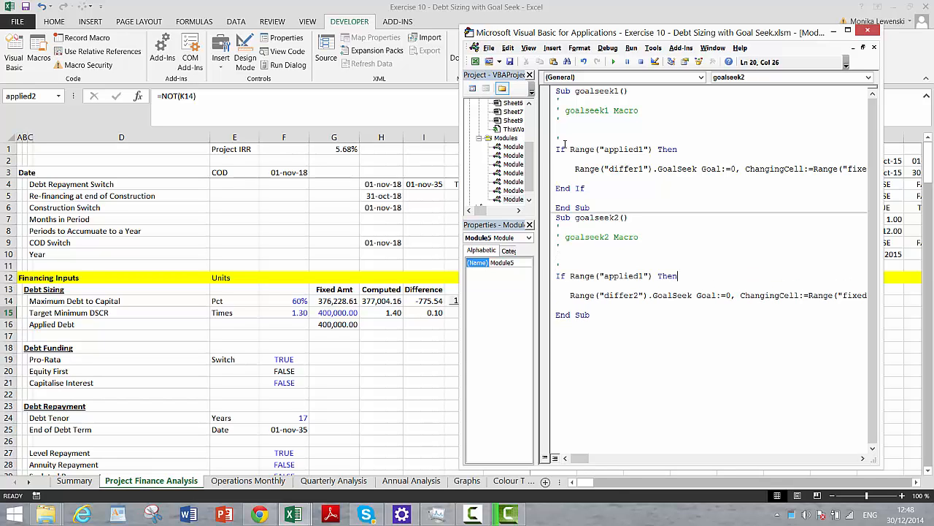
key("Left")
key("Left")
key("Left")
key("Delete")
type("2")
Close the condition in goalseek2 with an End If line and return to the worksheet.
key("Down")
key("Down")
key("Return")
key("BackSpace")
type("endif")
key("Return")
key("Return")
left_click(357, 351)
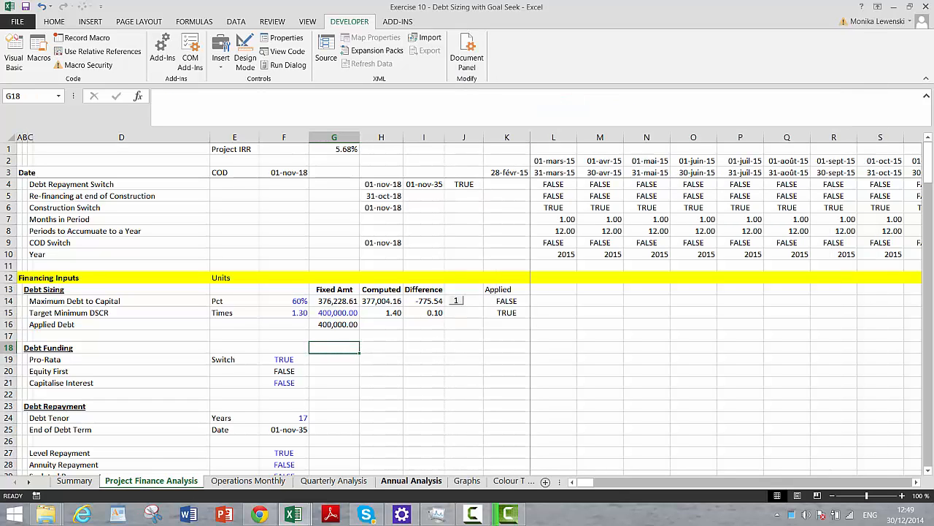
left_click(472, 514)
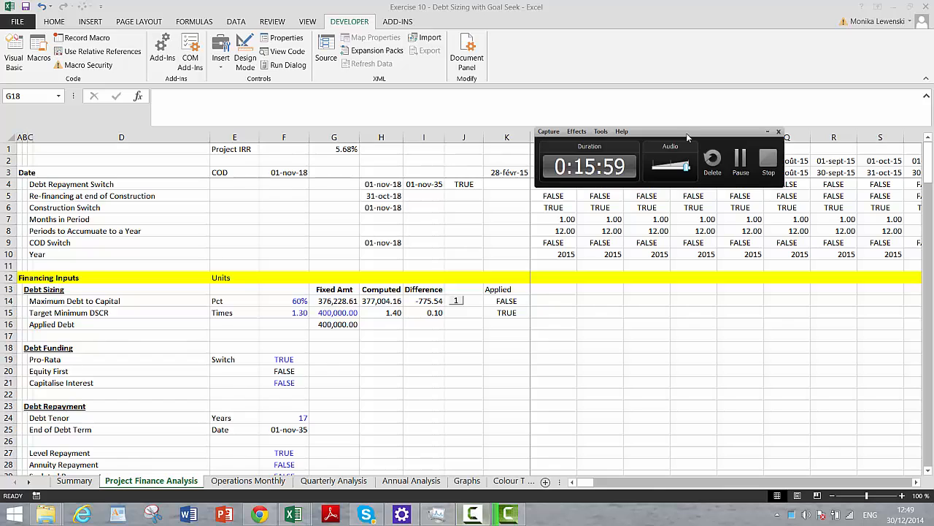
left_click(741, 162)
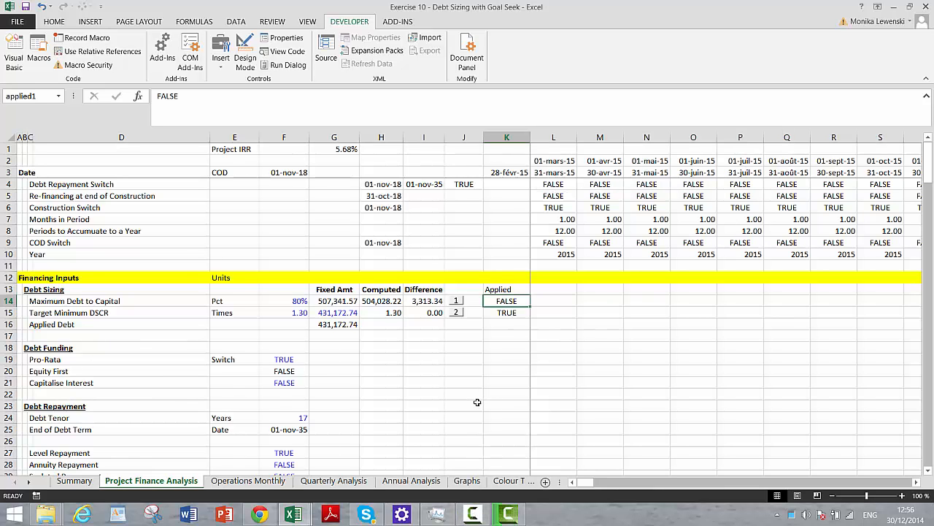
Set the Target Minimum DSCR in F15 to 1.2 and run the DSCR Goal Seek macro to resize the debt.
left_click(456, 313)
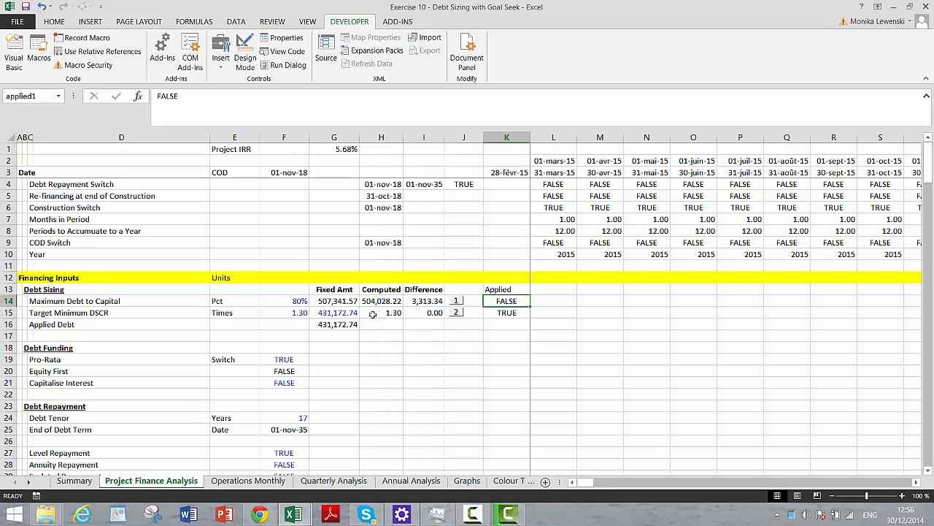
left_click(296, 323)
left_click(295, 313)
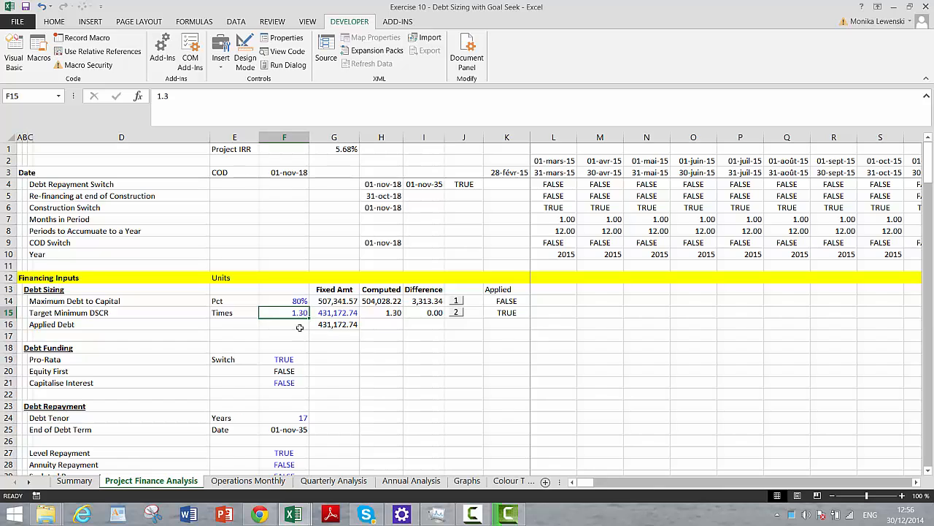
type("1.")
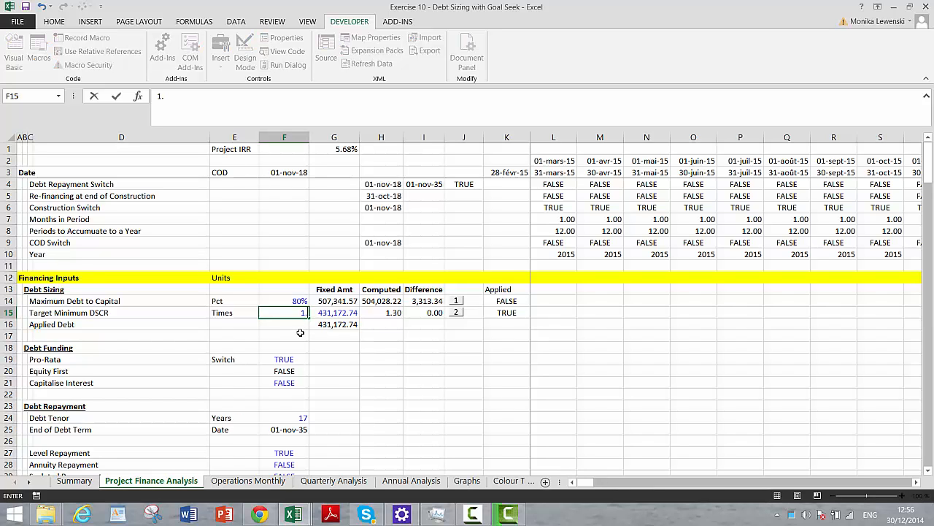
type("2")
key("Return")
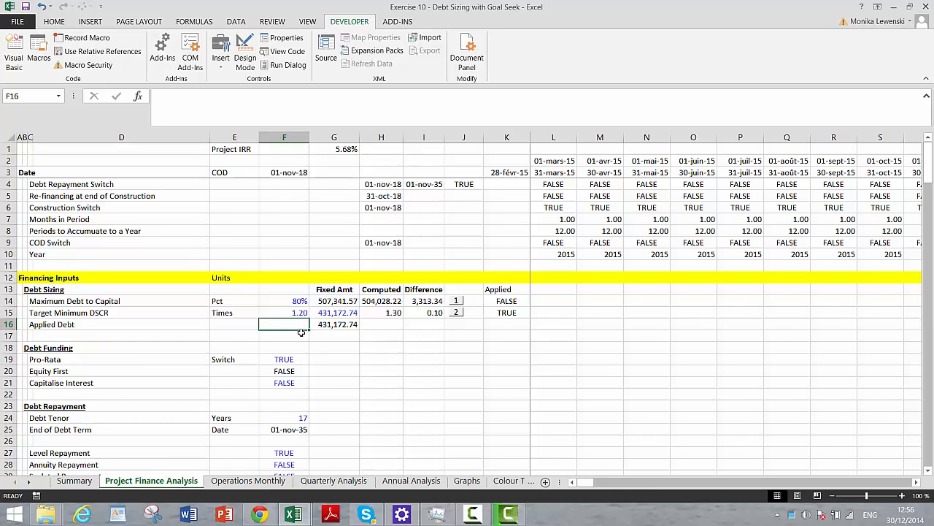
left_click(456, 312)
Set the Maximum Debt to Capital Applied switch in K14 to TRUE.
left_click(506, 302)
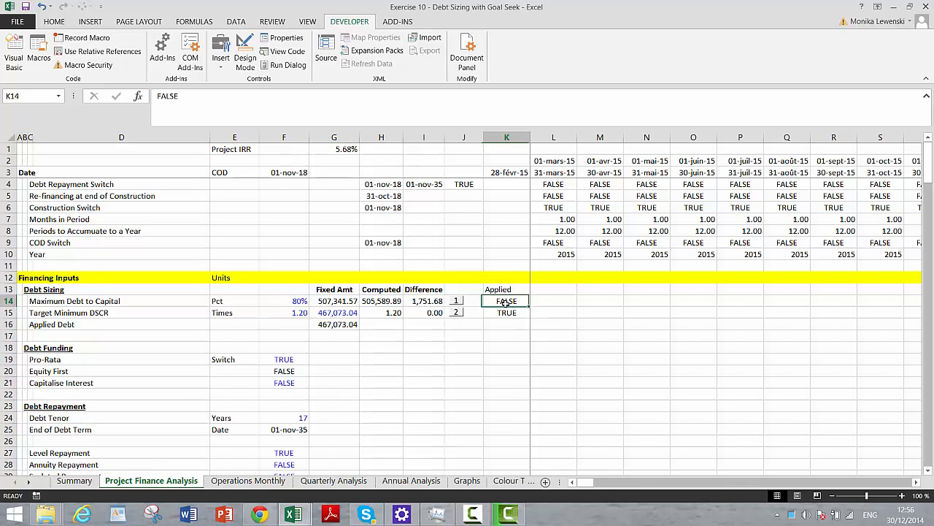
type("tru")
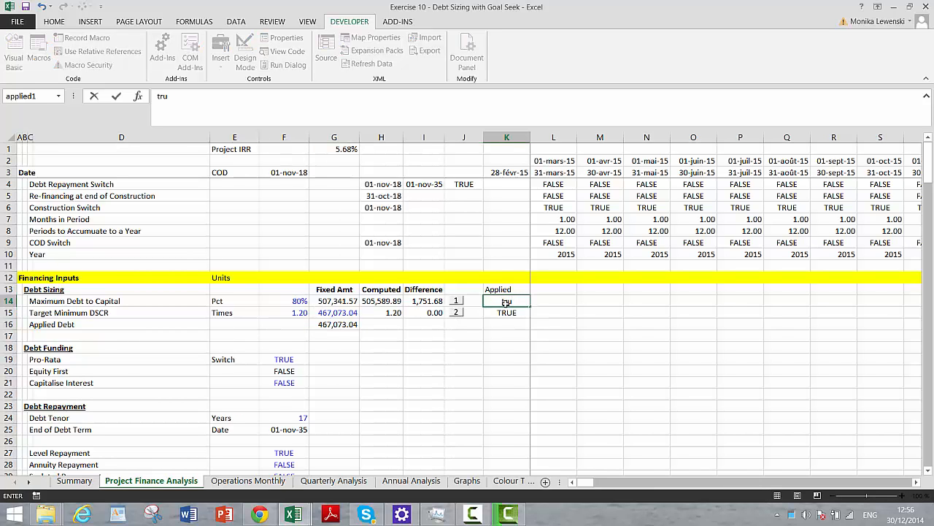
type("e")
key("Return")
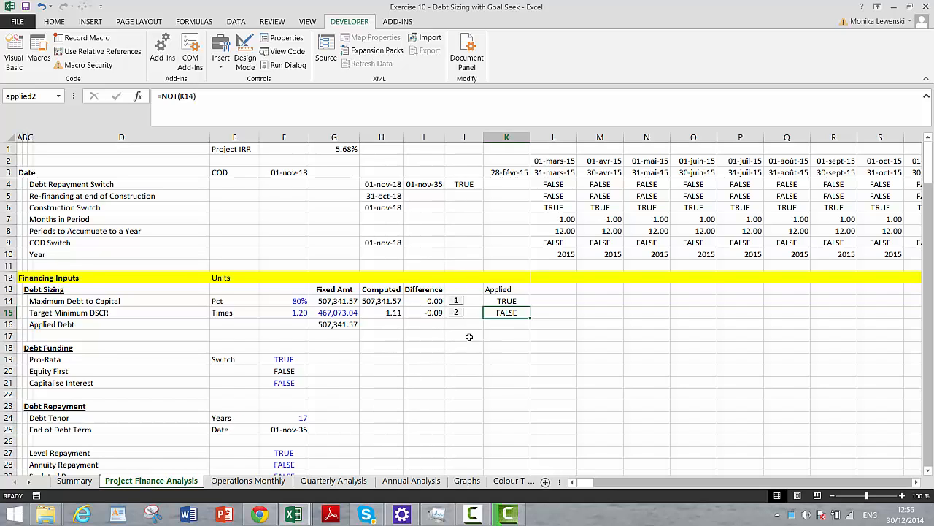
Check the Merchant Revenues input on the Operations Monthly sheet and the returns, credit ratios and cash flow chart on the Summary sheet.
left_click(244, 480)
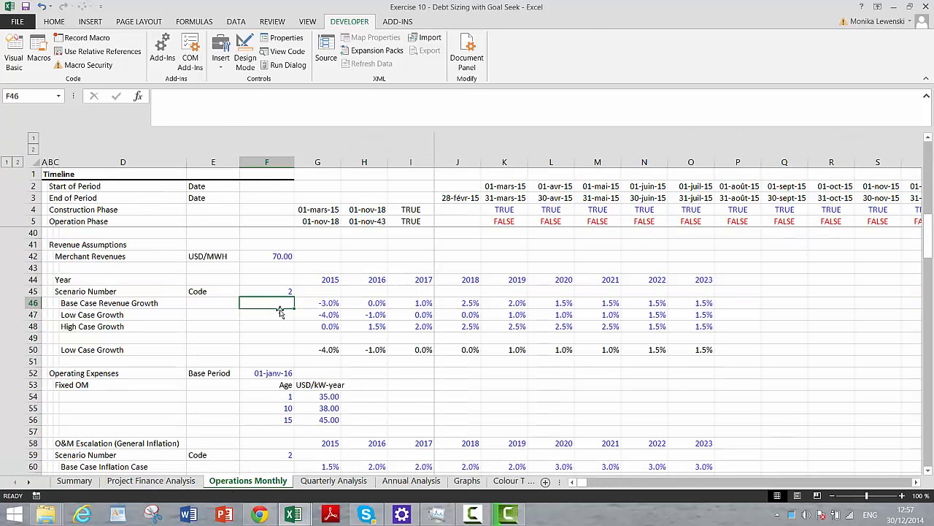
left_click(276, 257)
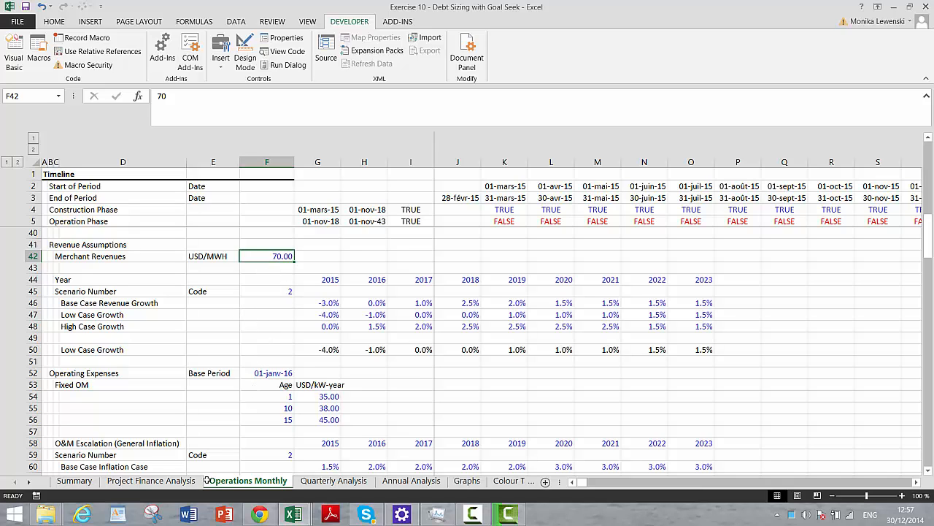
left_click(76, 482)
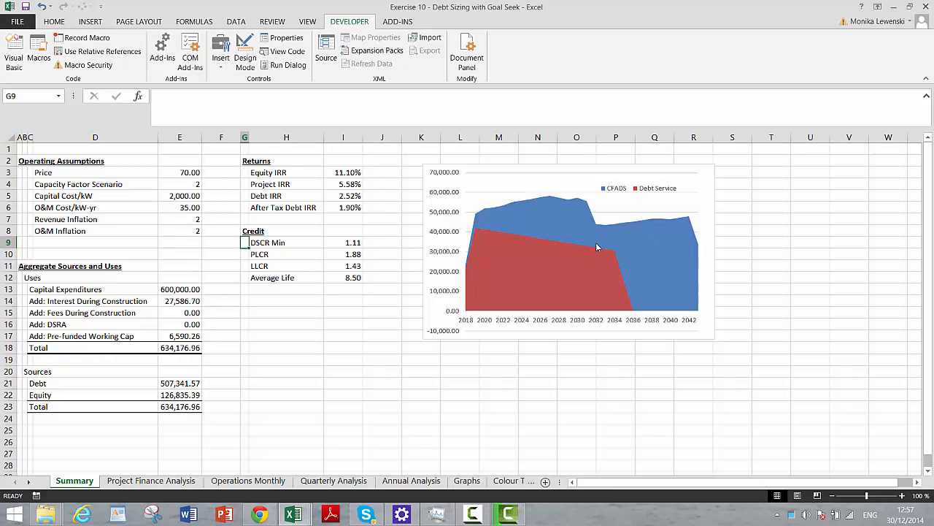
Compare the fixed debt amounts in G14 and G15 on the Project Finance Analysis sheet.
left_click(150, 482)
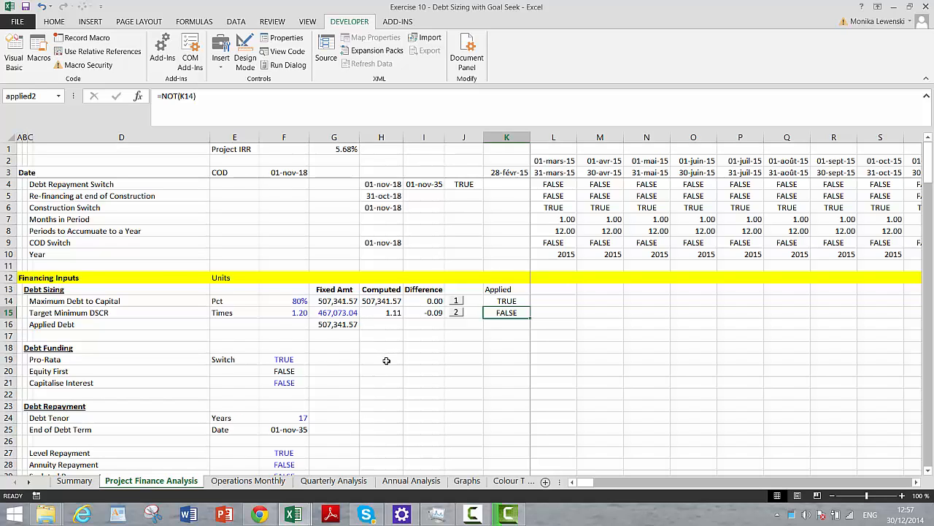
left_click(338, 300)
left_click(337, 313)
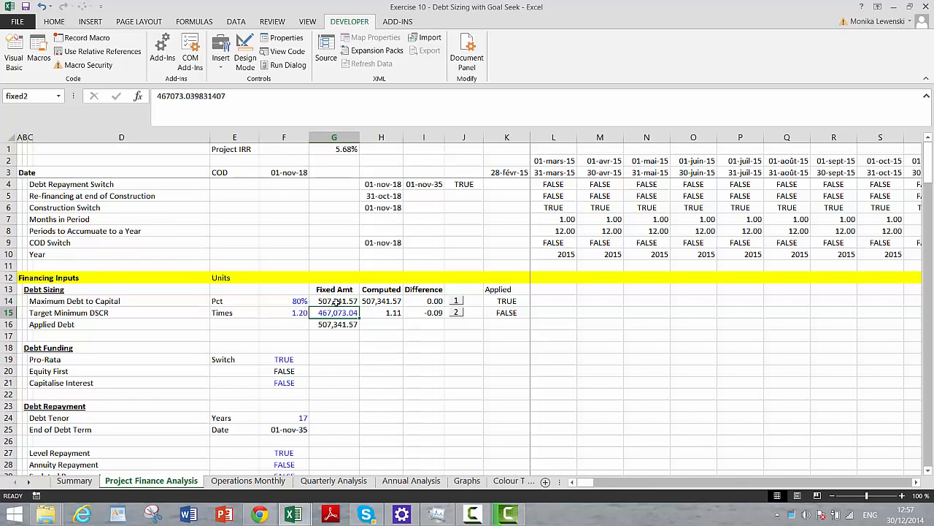
left_click(335, 300)
left_click(335, 312)
left_click(335, 301)
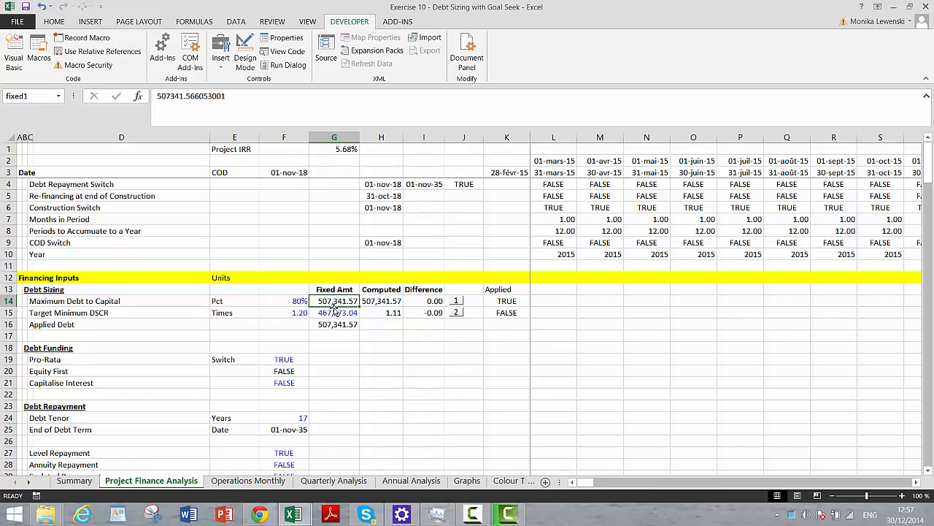
left_click(346, 363)
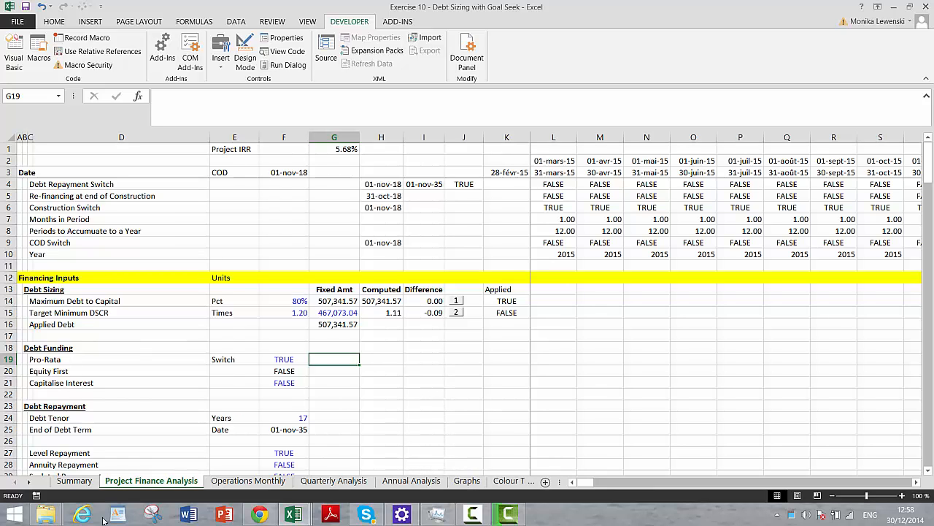
View the Advertising sheet at the end of the workbook and bring the first sheets back into reach.
left_click(30, 483)
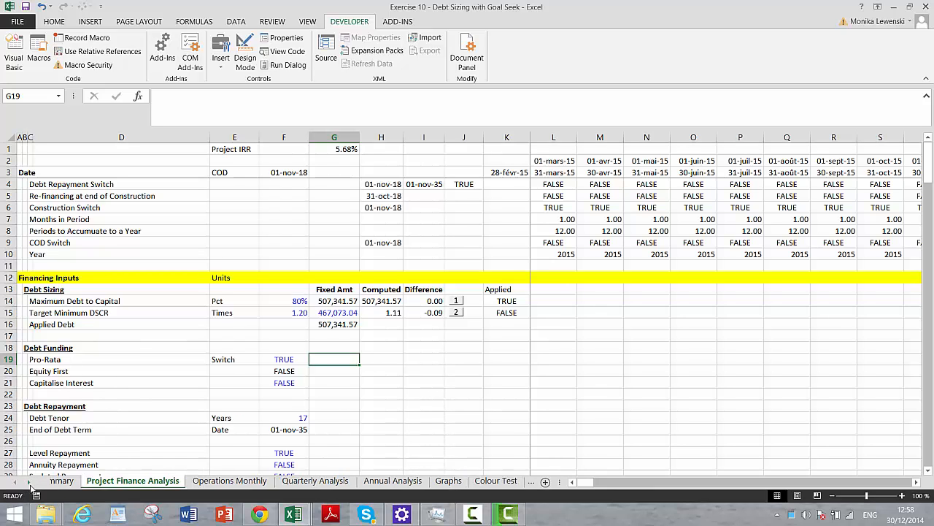
left_click(30, 483)
left_click(30, 482)
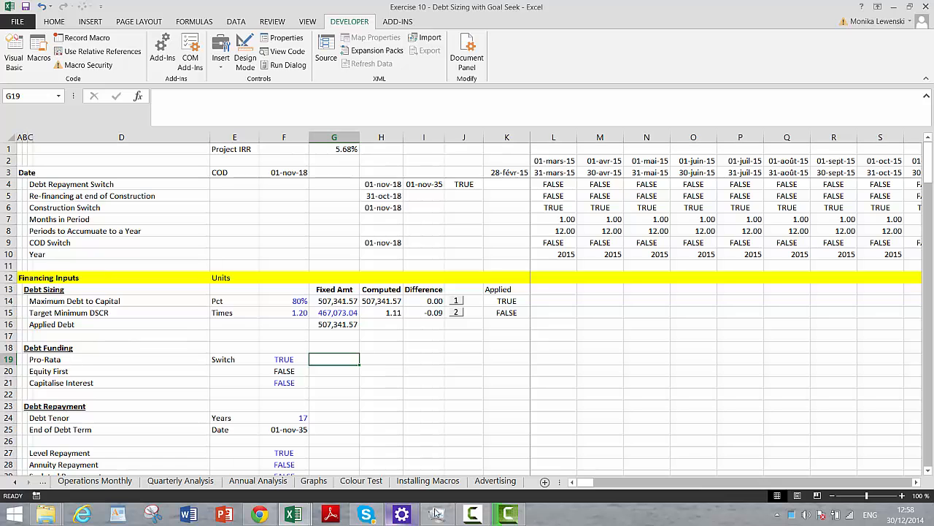
left_click(496, 482)
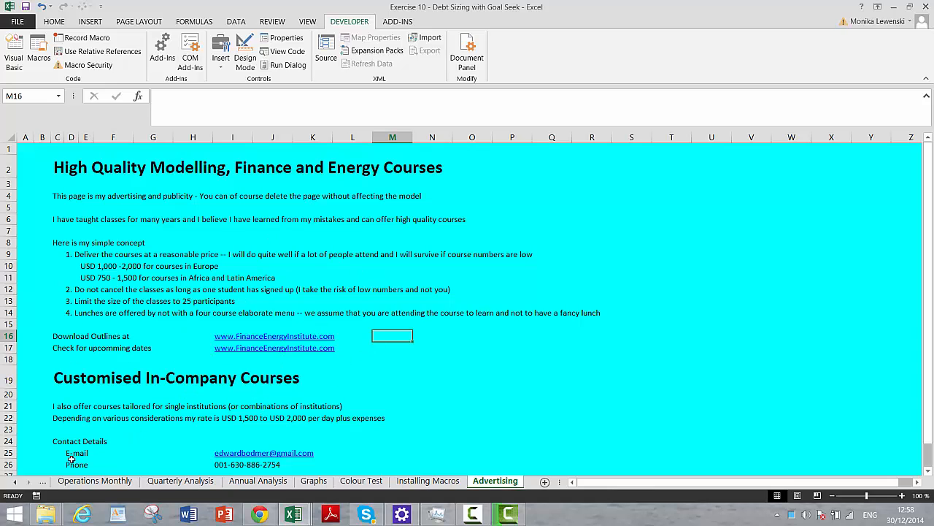
left_click(22, 486)
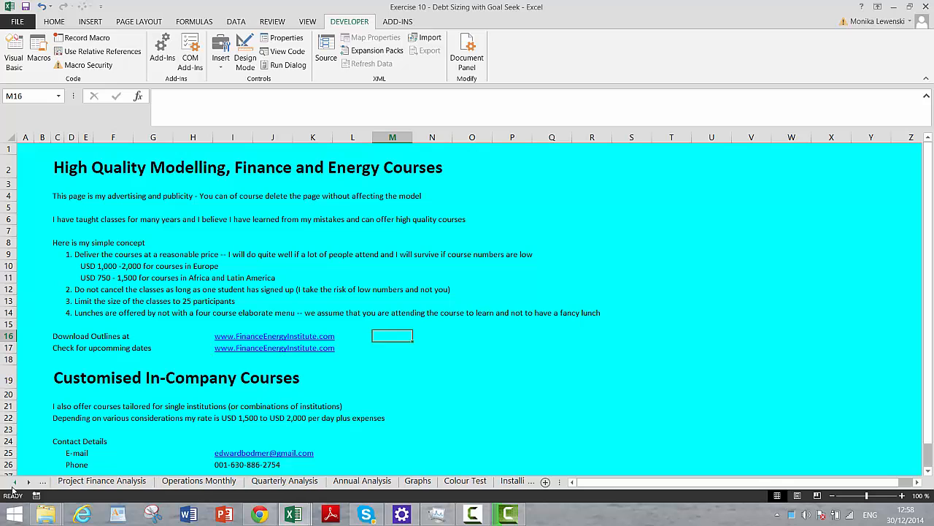
left_click(22, 487)
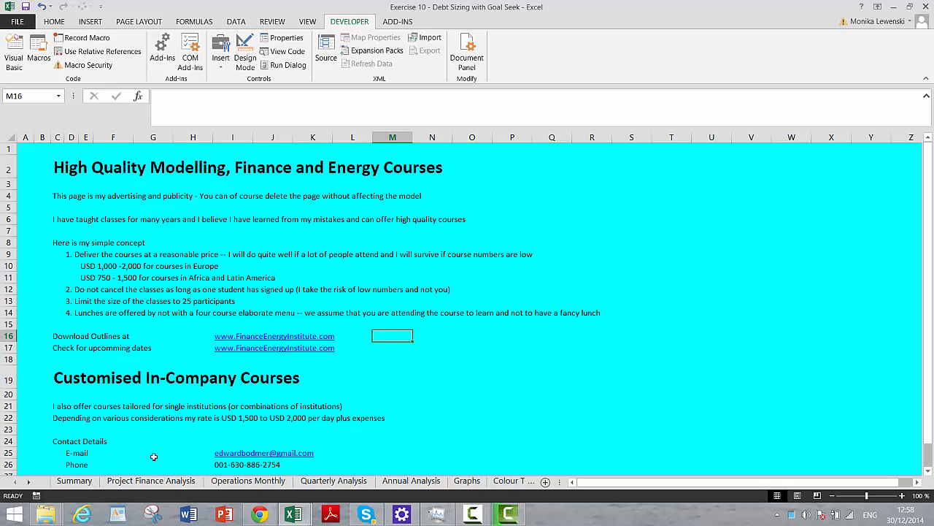